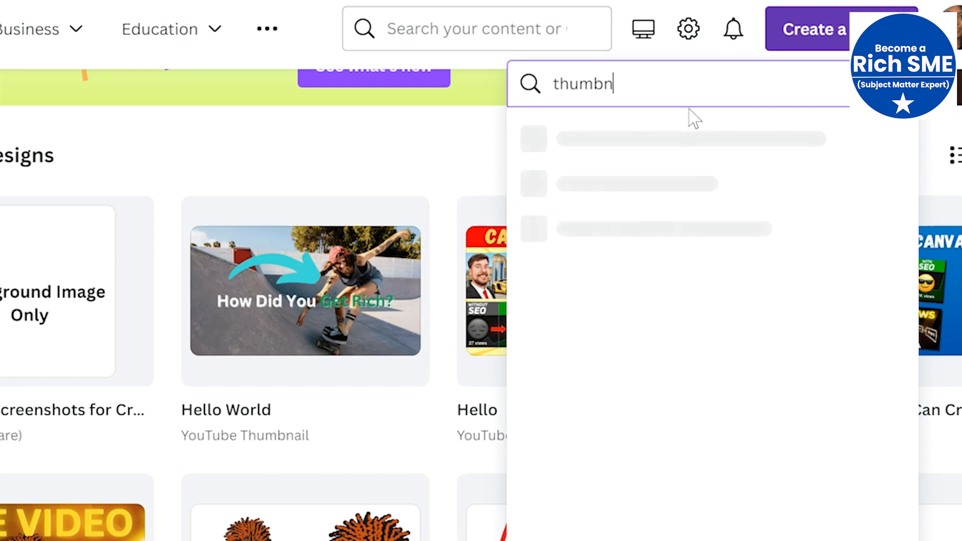
- Create a blank YouTube Thumbnail design and search the elements for "girl at park" photos
click(653, 144)
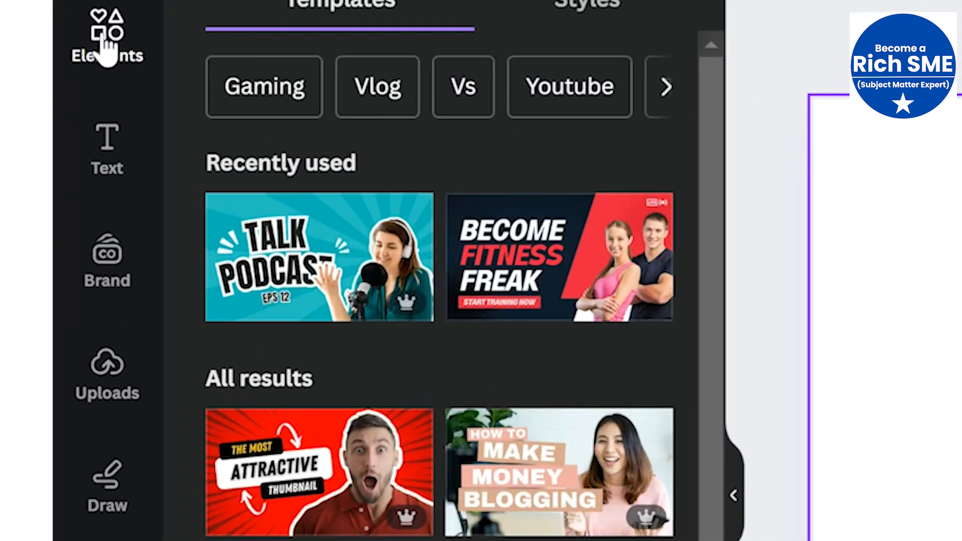
click(105, 44)
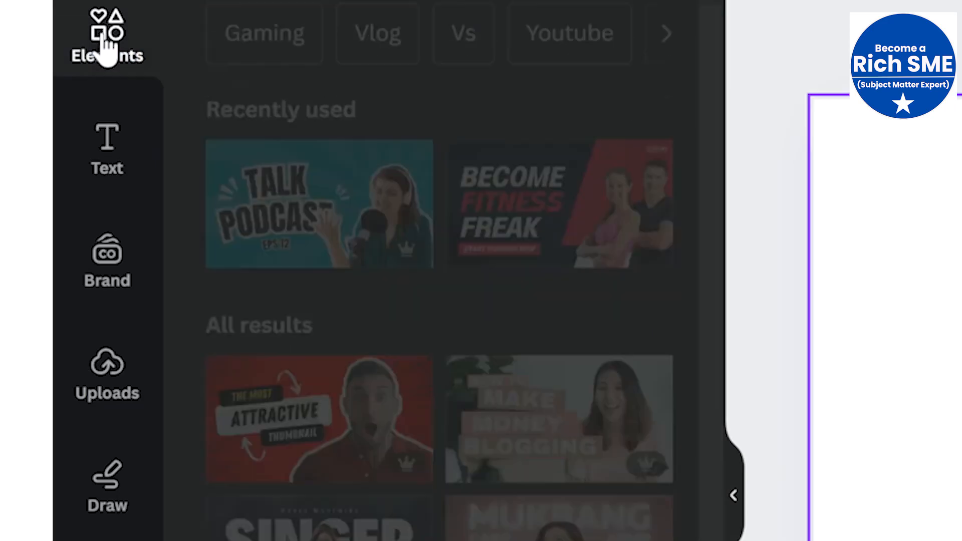
click(210, 60)
text(girl)
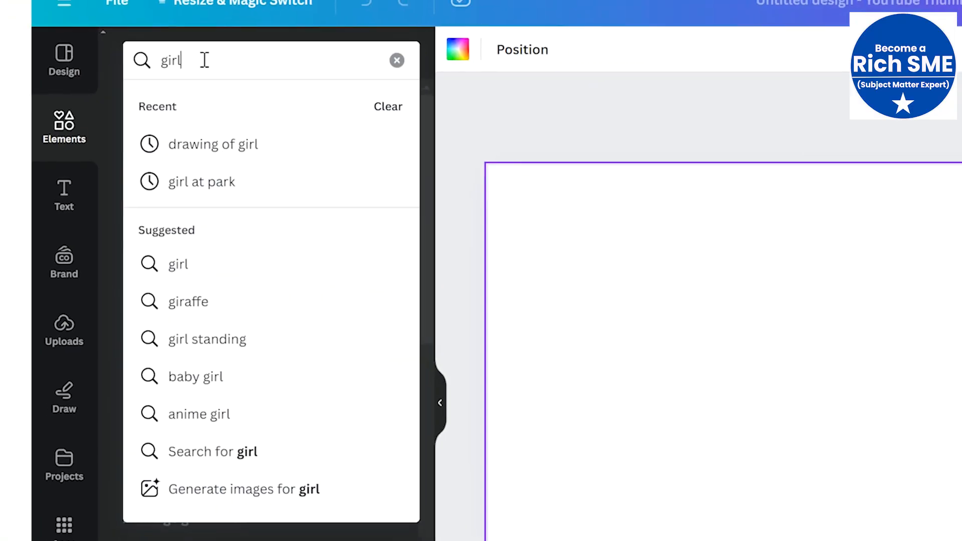
click(202, 182)
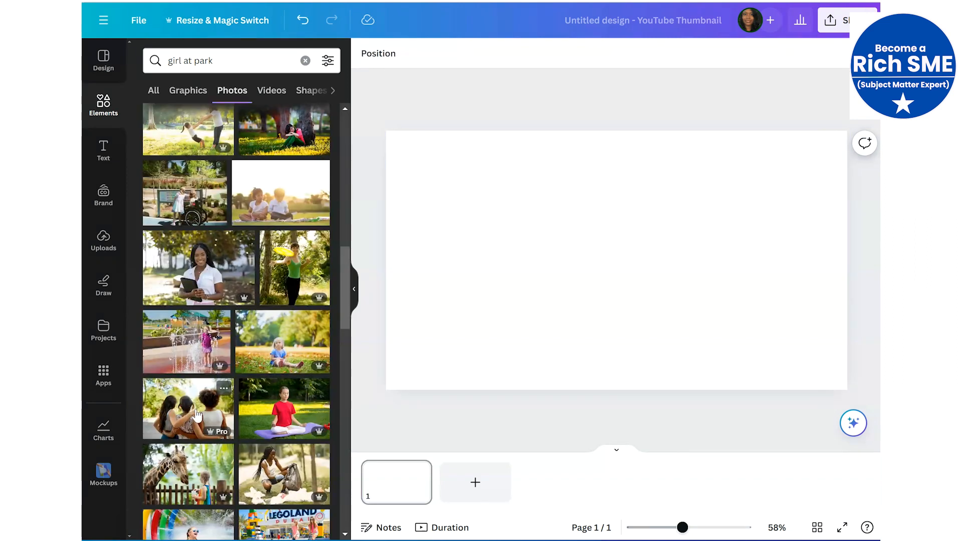
- Add the photo of three women seen from behind and enlarge it to cover the whole thumbnail
click(197, 416)
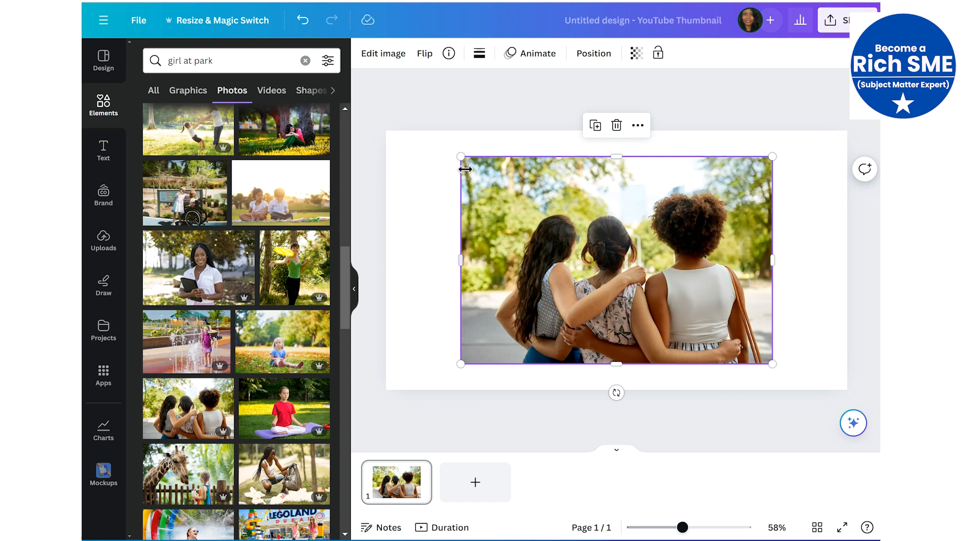
drag(461, 159, 373, 125)
drag(771, 364, 852, 425)
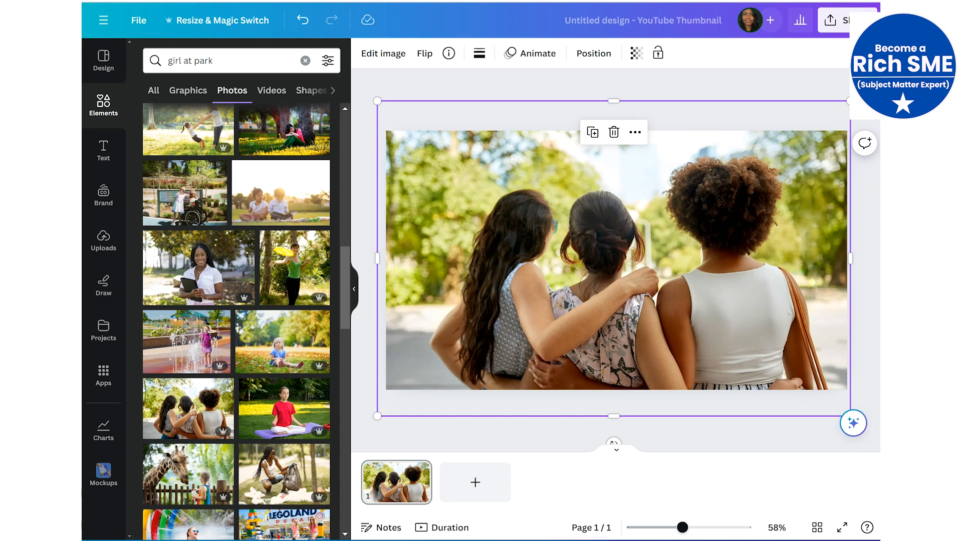
drag(635, 287, 647, 304)
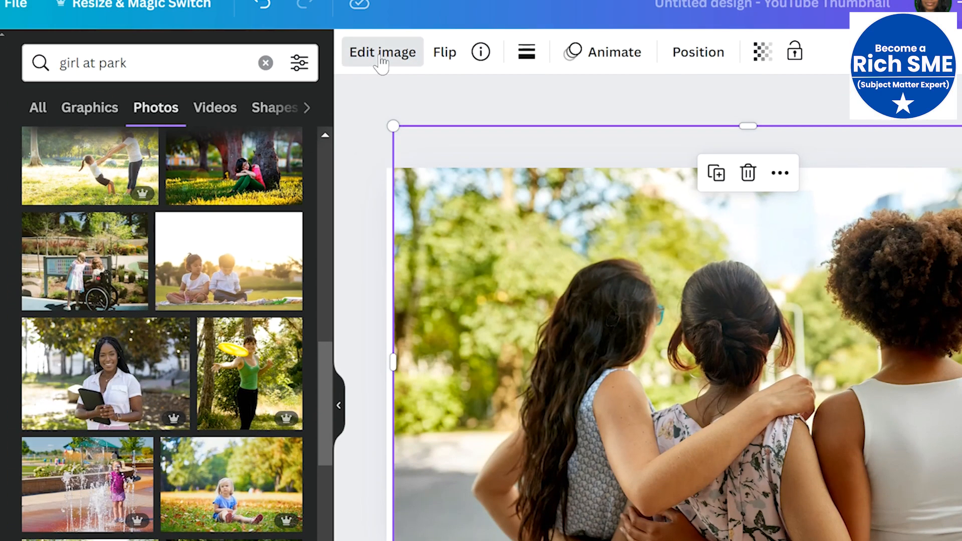
- Try the Belvedere and Bali filters on the photo, settle on Scandi, and slightly lower its intensity
click(383, 53)
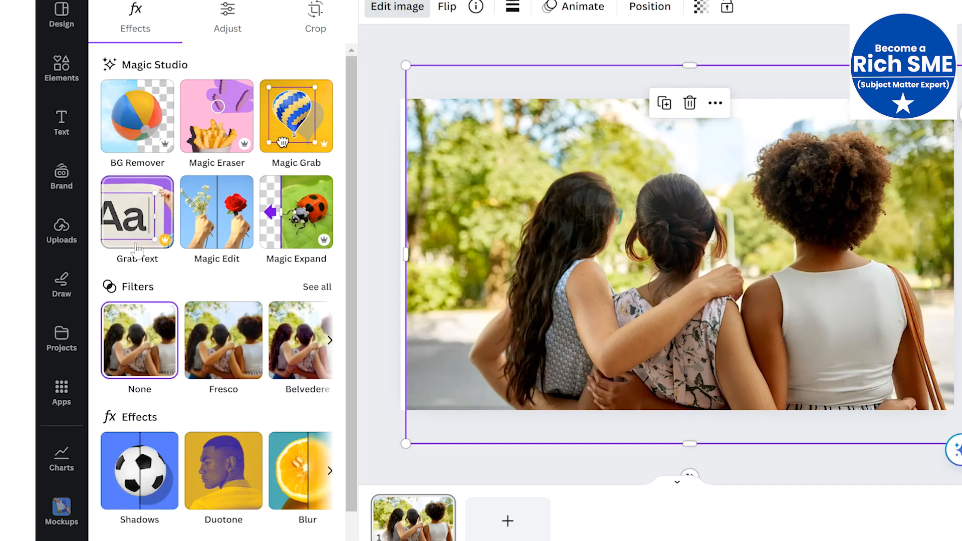
click(318, 294)
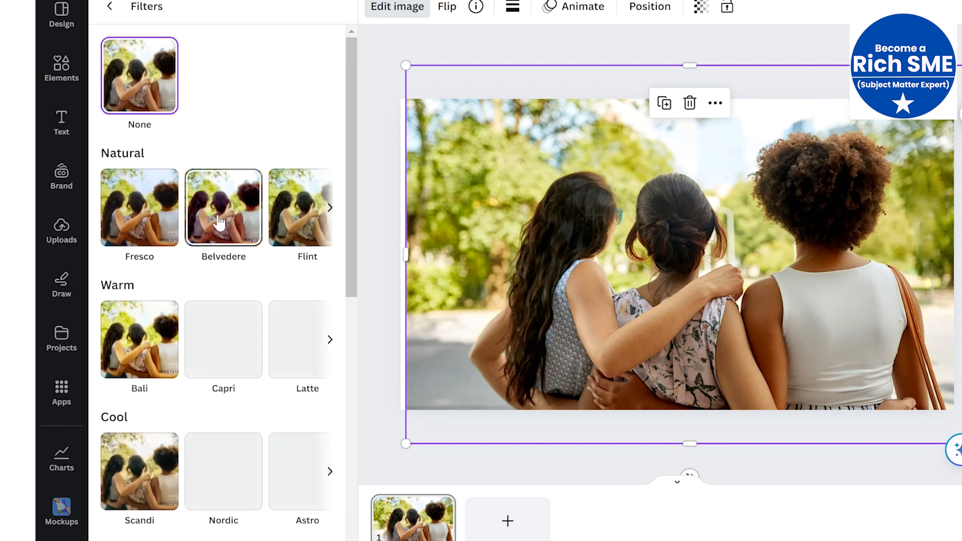
click(219, 228)
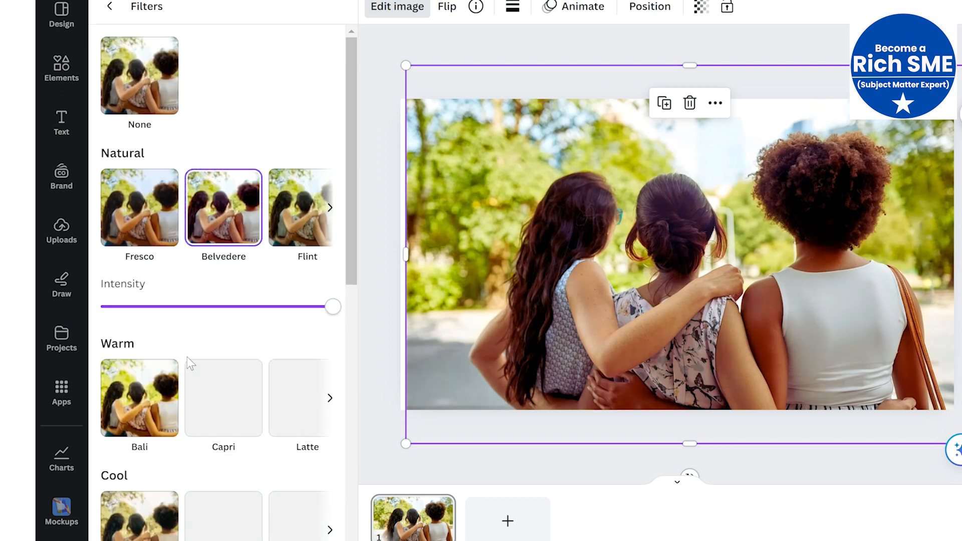
click(151, 404)
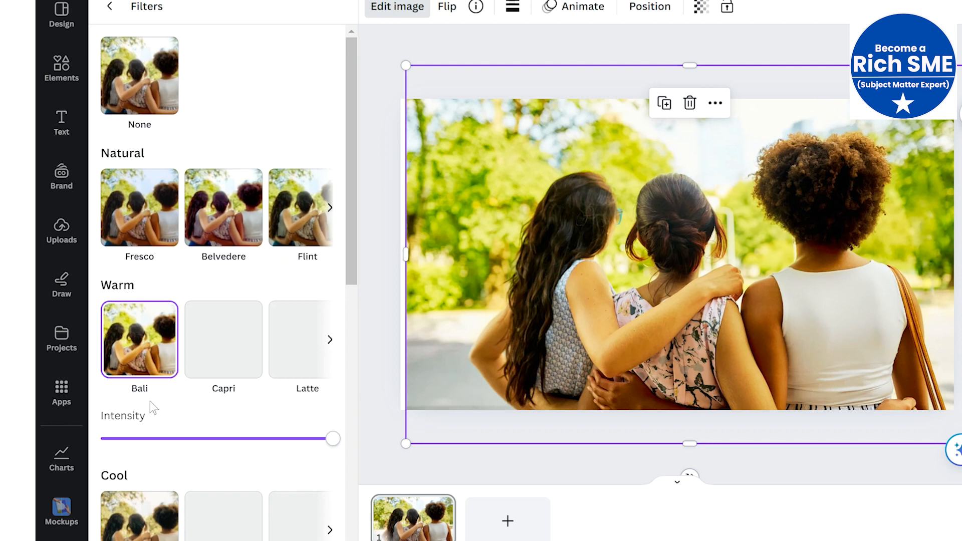
click(147, 519)
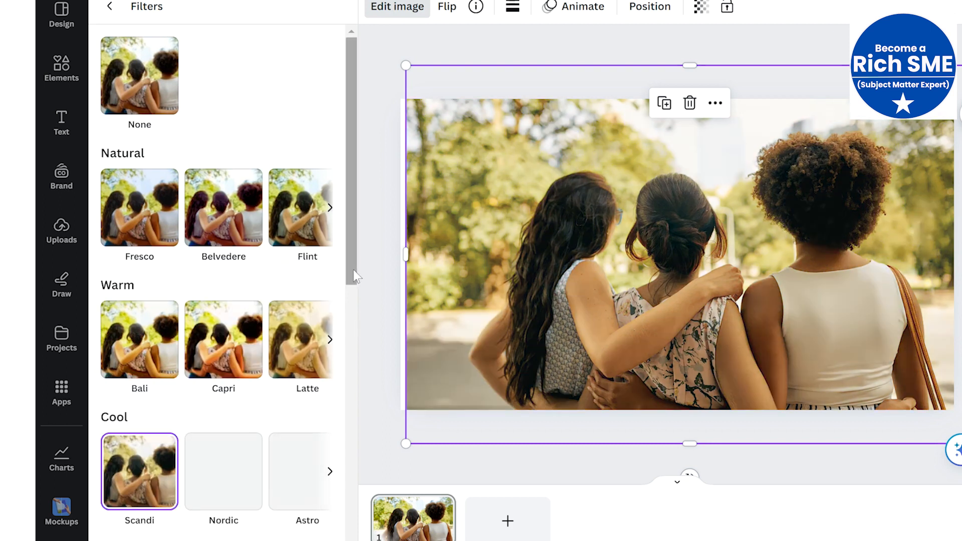
drag(353, 269, 356, 307)
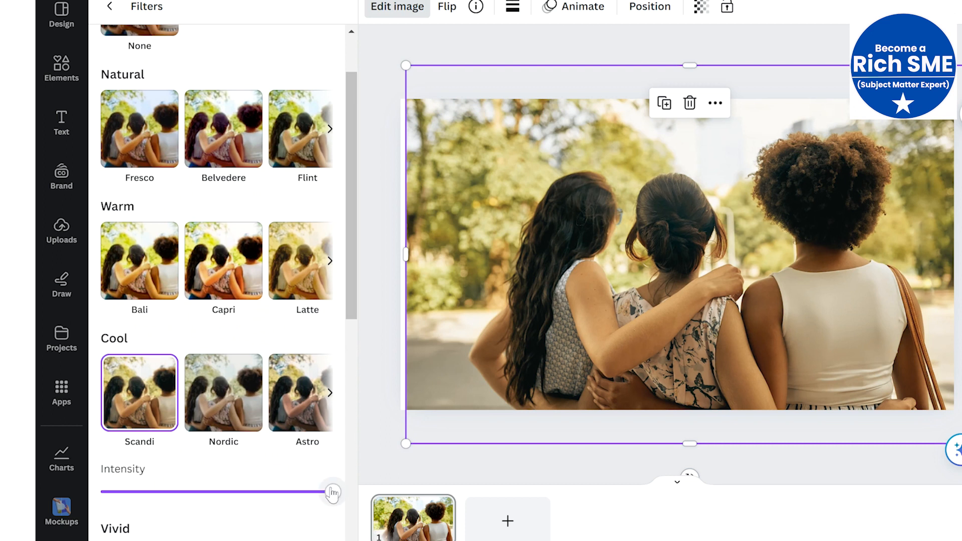
mouse_move(323, 493)
mouse_down()
mouse_move(262, 494)
mouse_move(313, 496)
mouse_up()
- Try the photo without a filter, undo that removal, and deselect the photo
drag(352, 244, 353, 180)
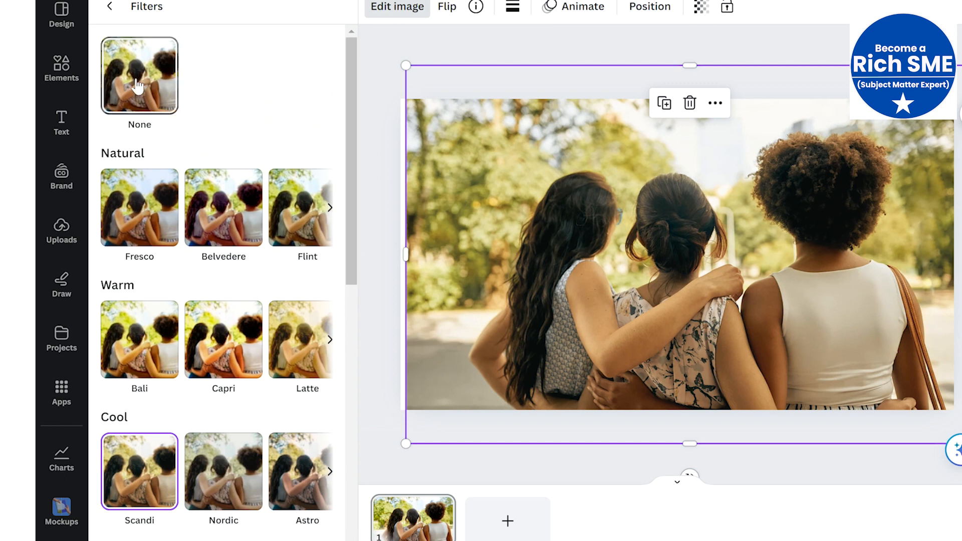
click(137, 86)
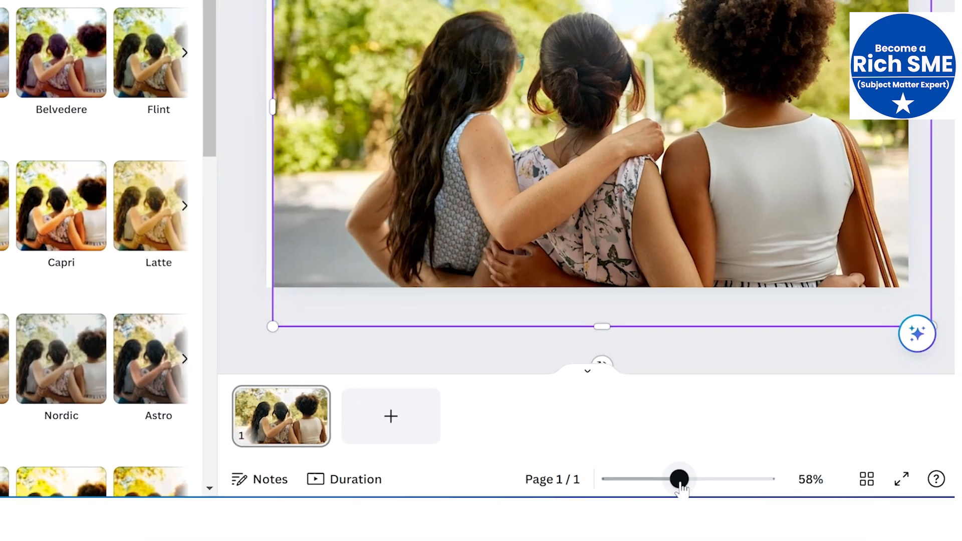
drag(679, 479, 658, 478)
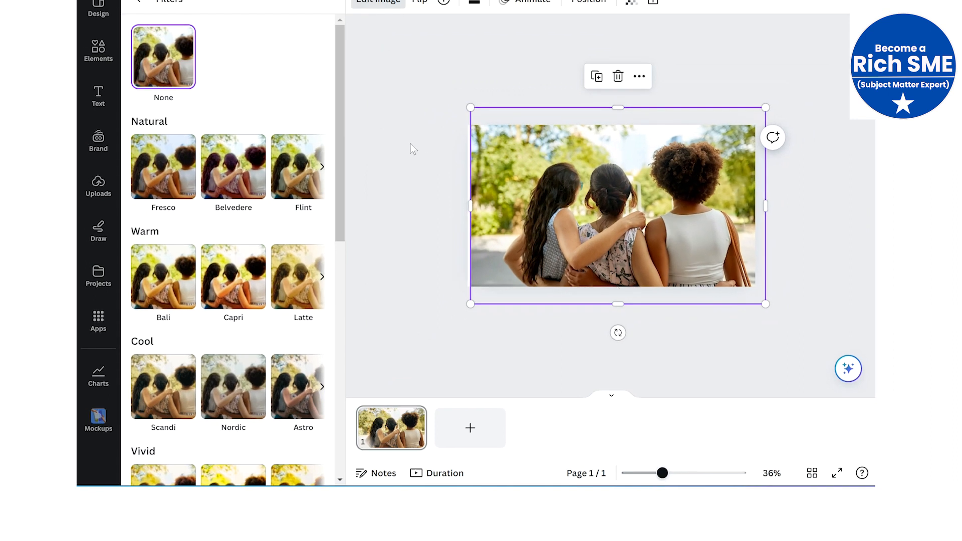
key(ctrl+z)
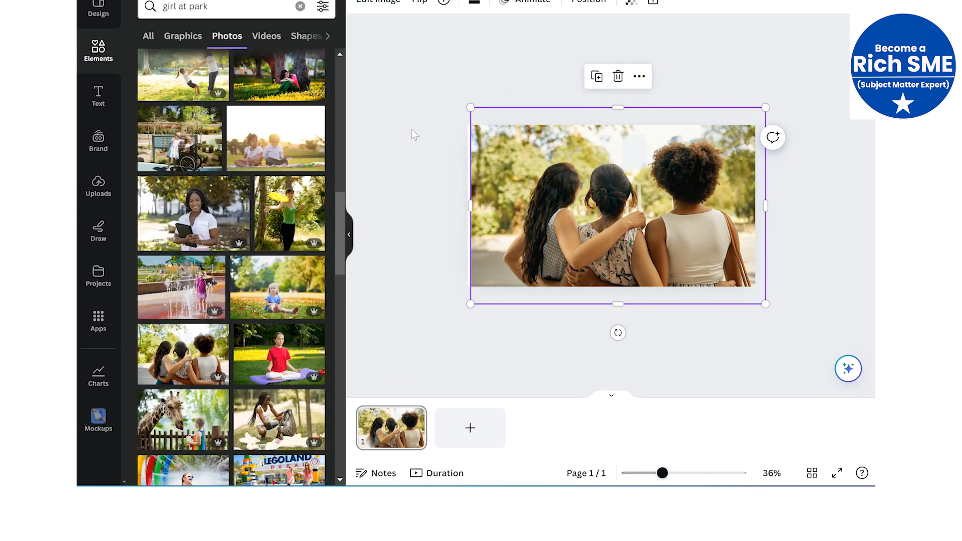
click(411, 128)
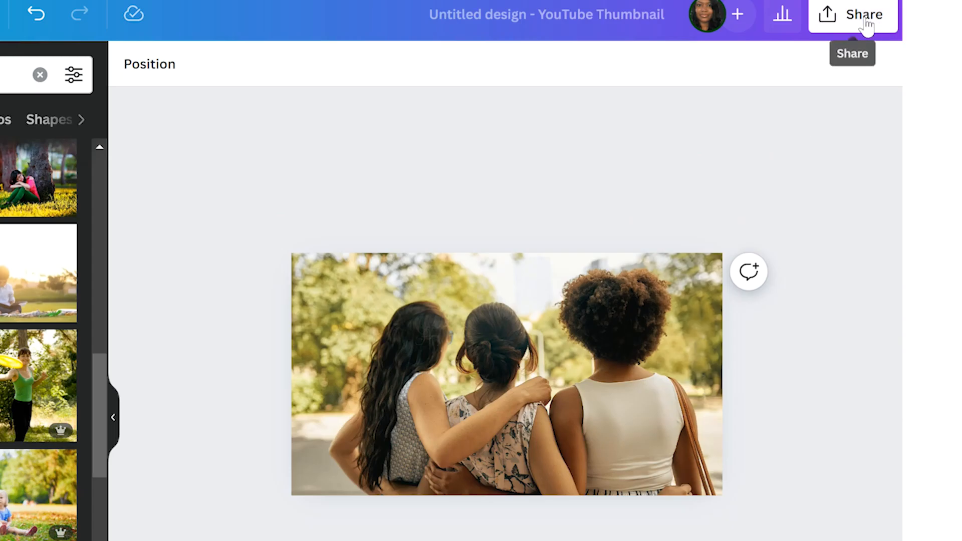
- Download the filtered background image as a PNG at size 1, 1,280 × 720 px
click(866, 25)
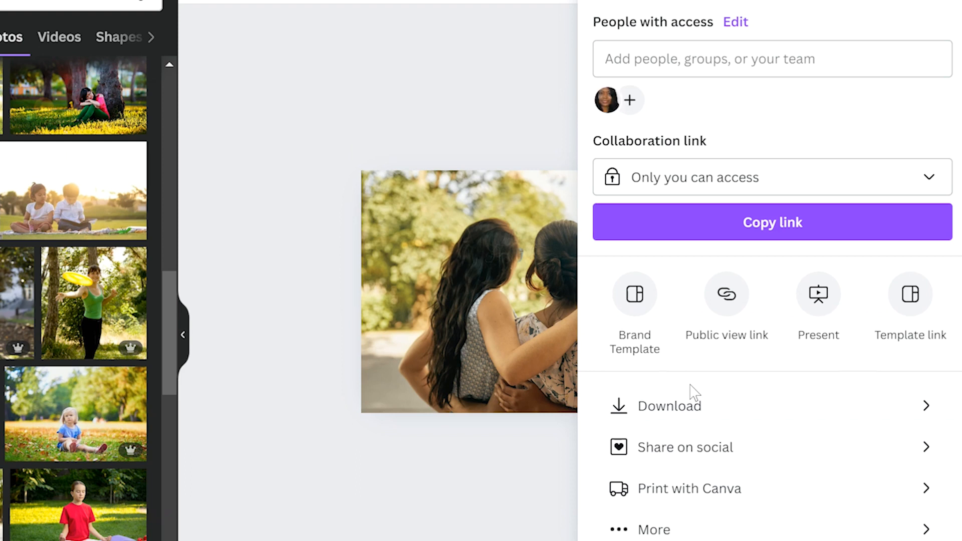
click(691, 396)
click(923, 73)
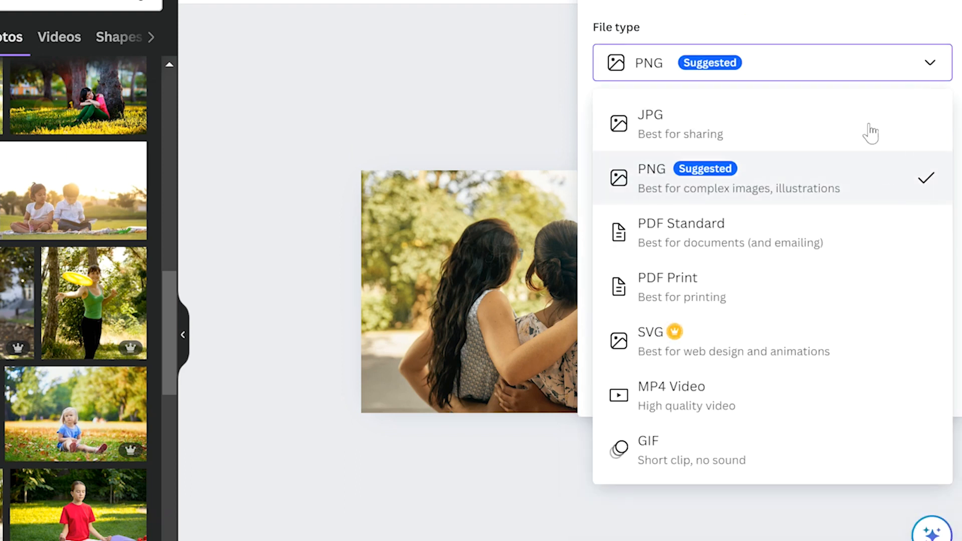
click(852, 197)
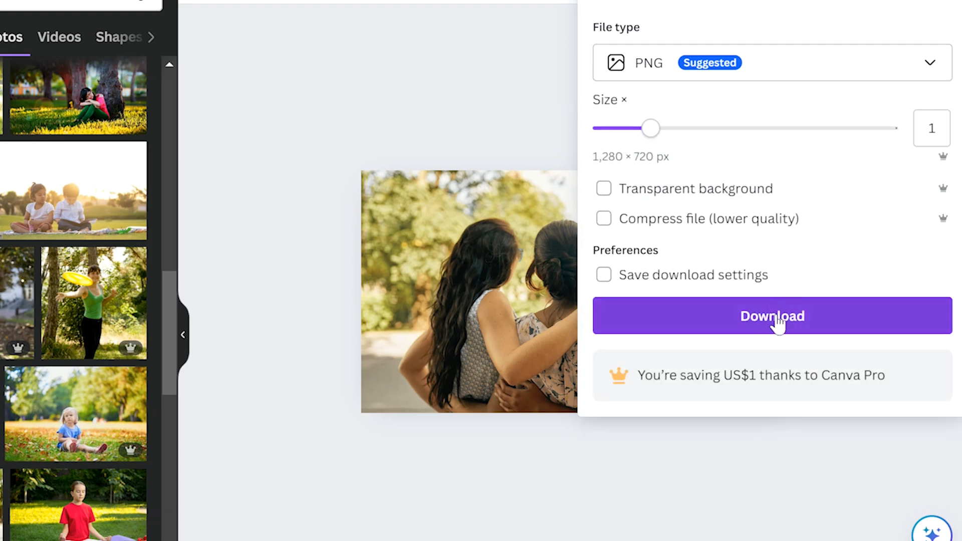
click(778, 323)
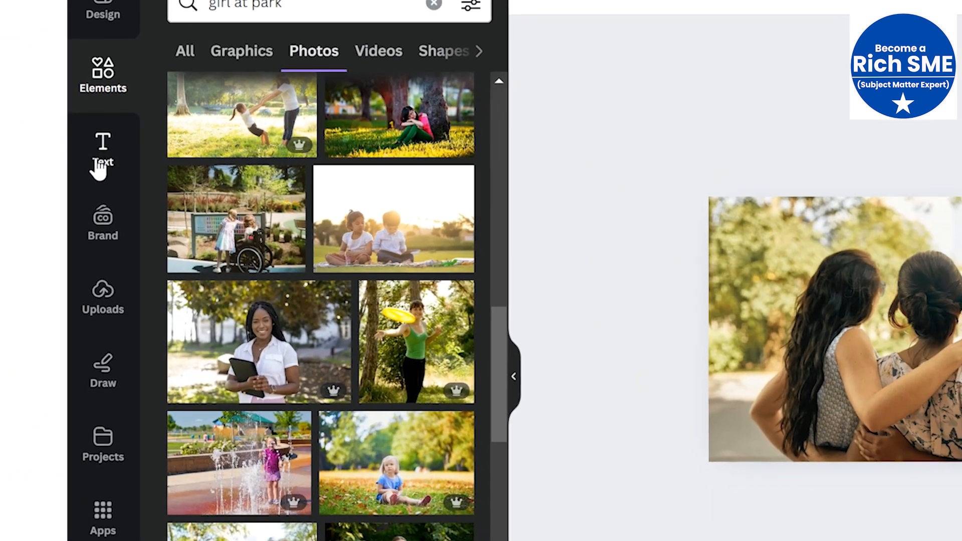
- Add a heading reading "How did you get Rich?" and place it near the photo's upper edge
click(103, 159)
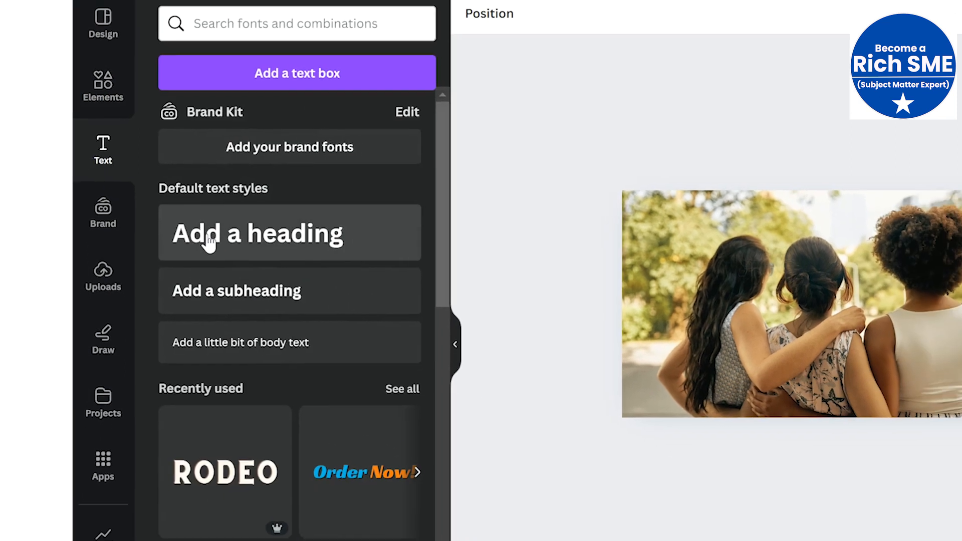
click(214, 245)
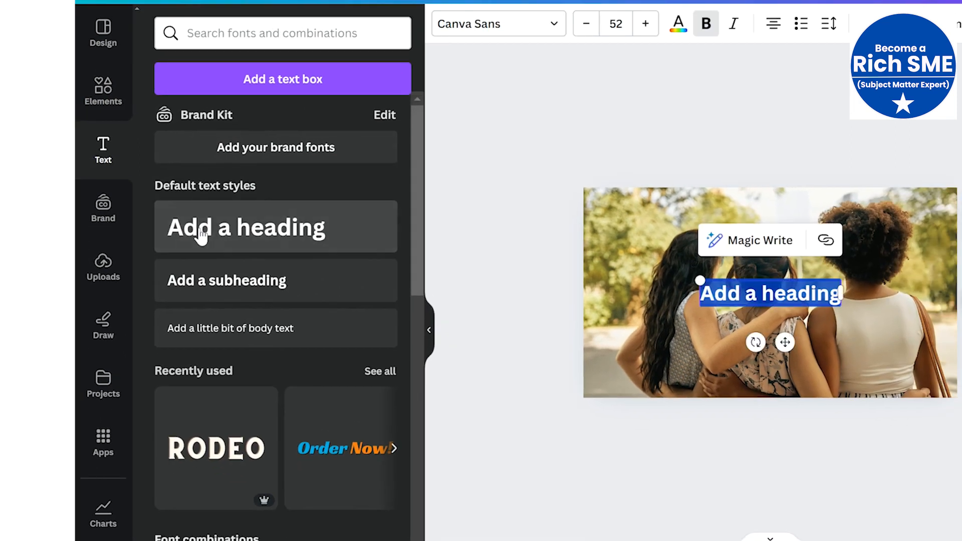
text(How did you get Rick?)
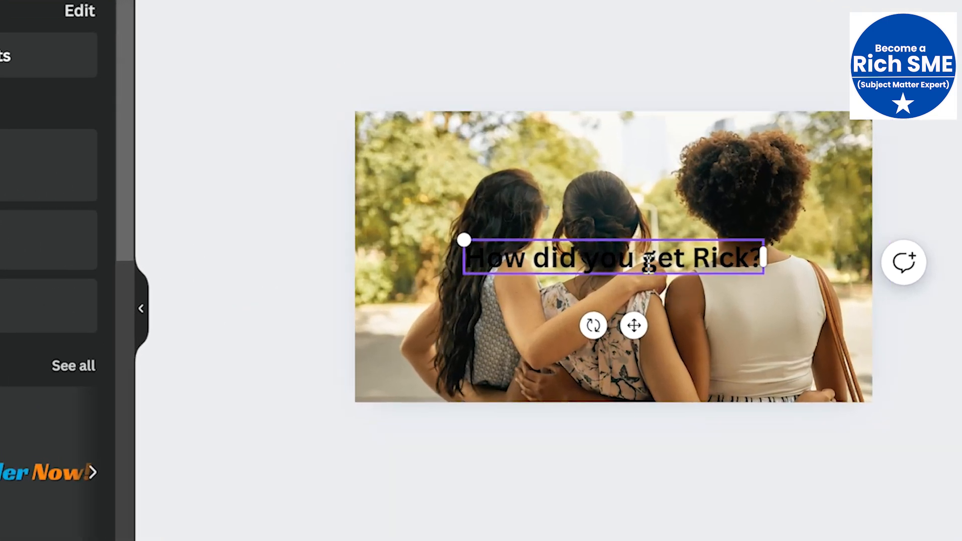
drag(649, 263, 626, 186)
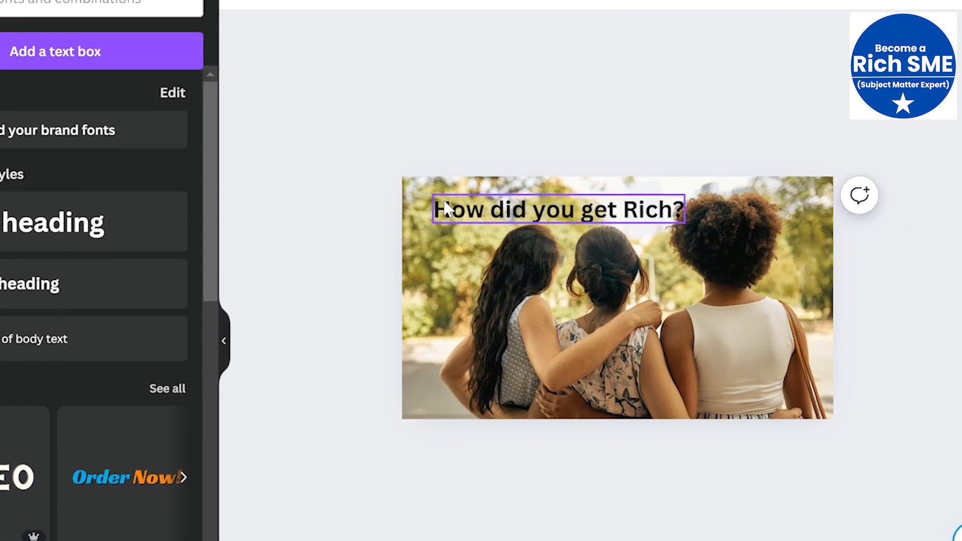
- Enlarge the heading and set its font size to 64
click(490, 224)
drag(432, 202, 417, 198)
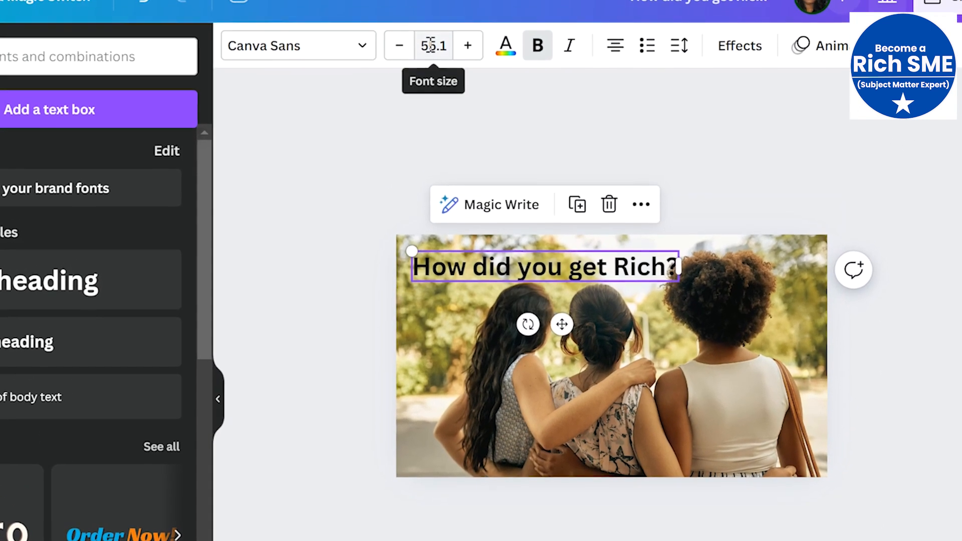
click(429, 48)
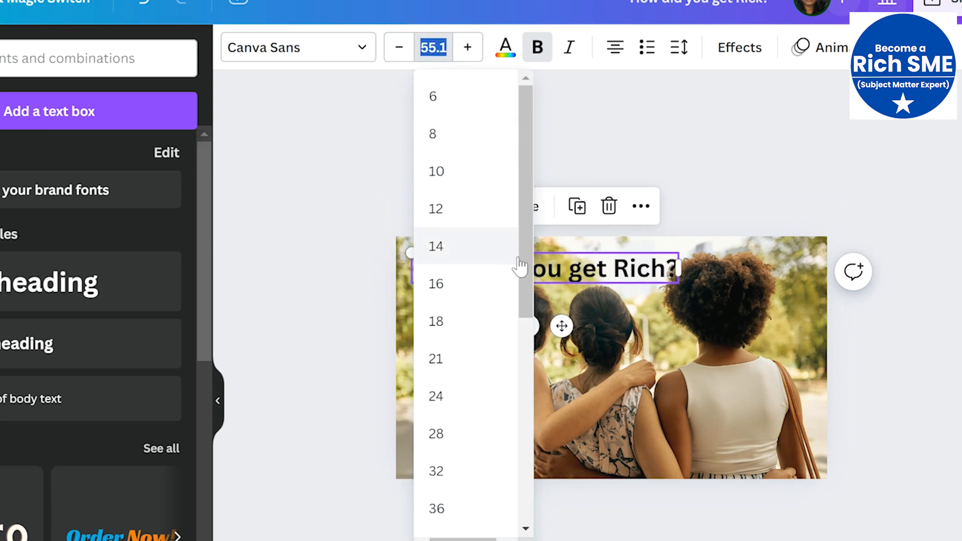
text(64)
key(Return)
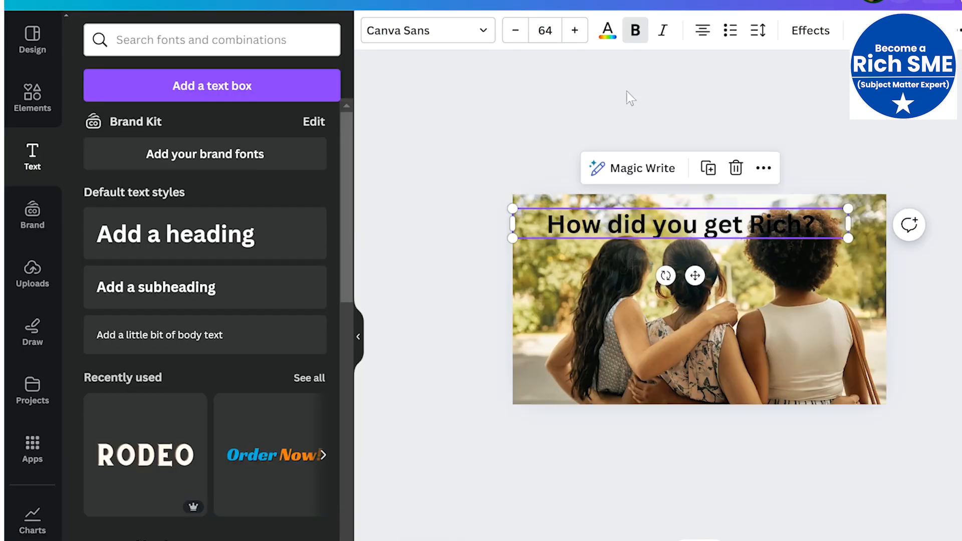
- Color the heading white and the words "get Rich?" dark green from the Greens brand palette
click(607, 34)
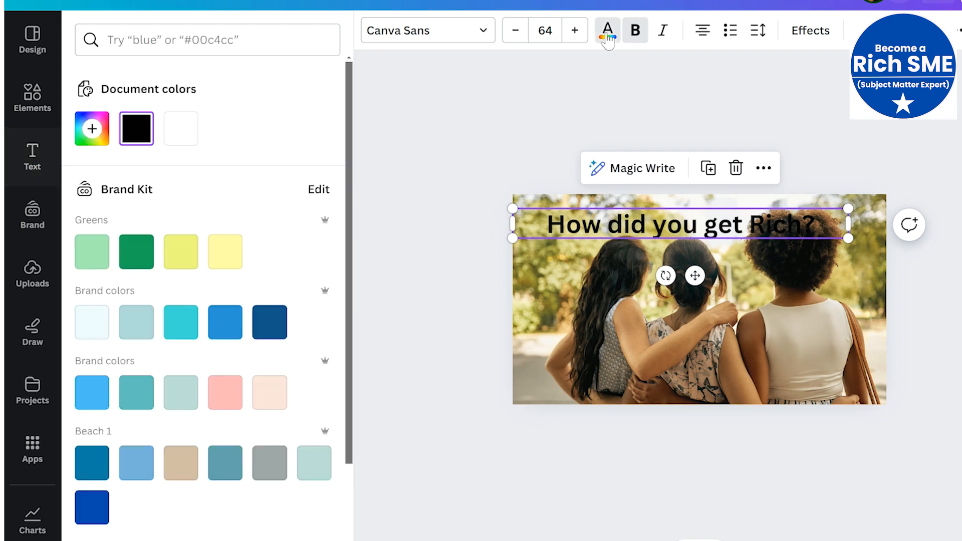
click(188, 140)
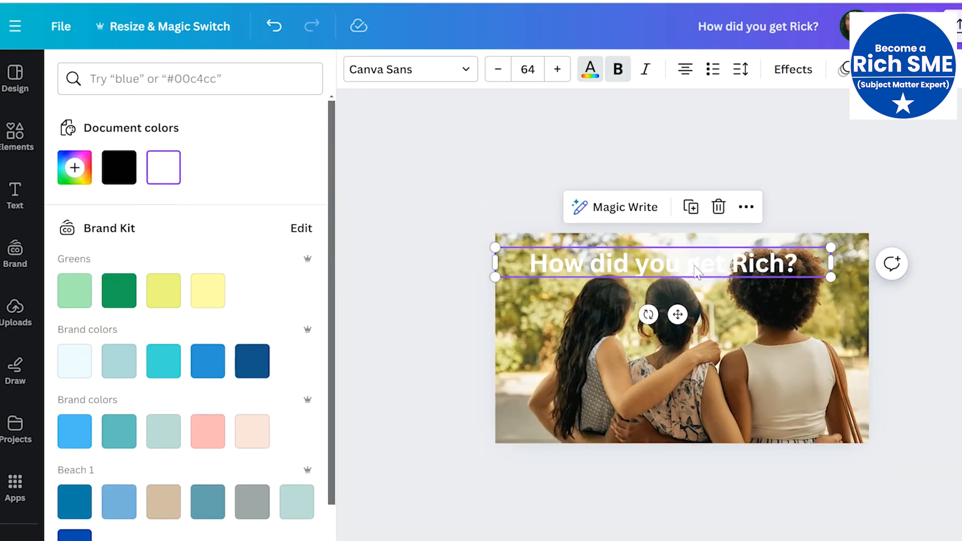
click(695, 268)
drag(718, 277, 801, 277)
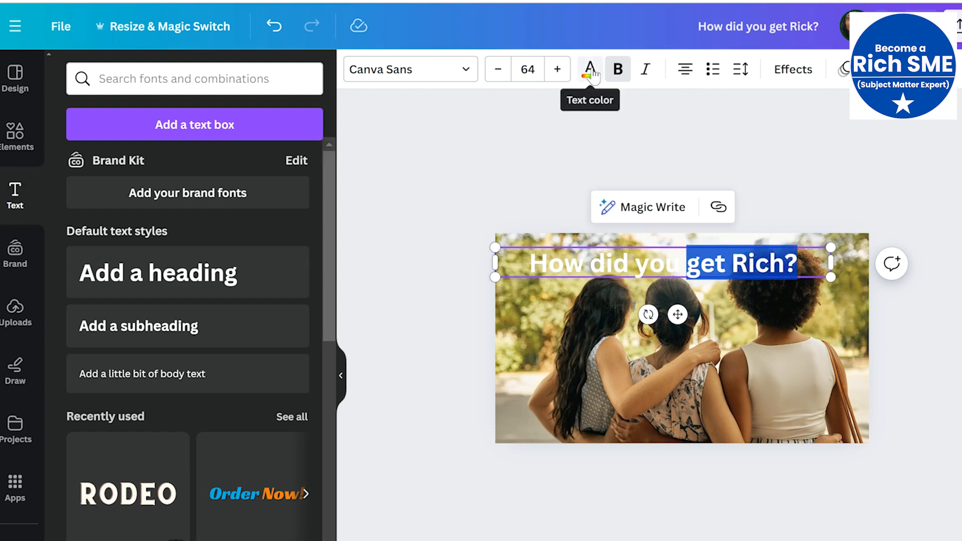
click(591, 70)
click(118, 289)
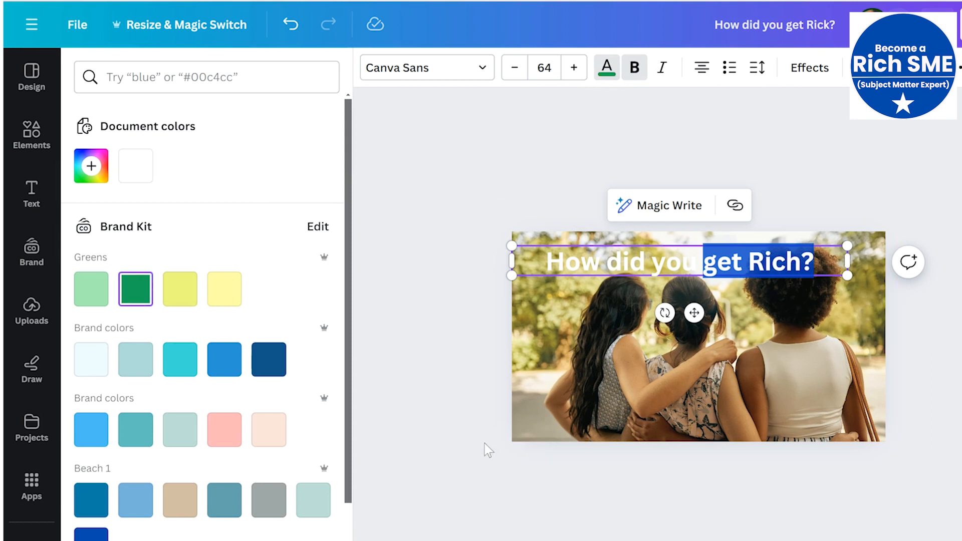
click(541, 451)
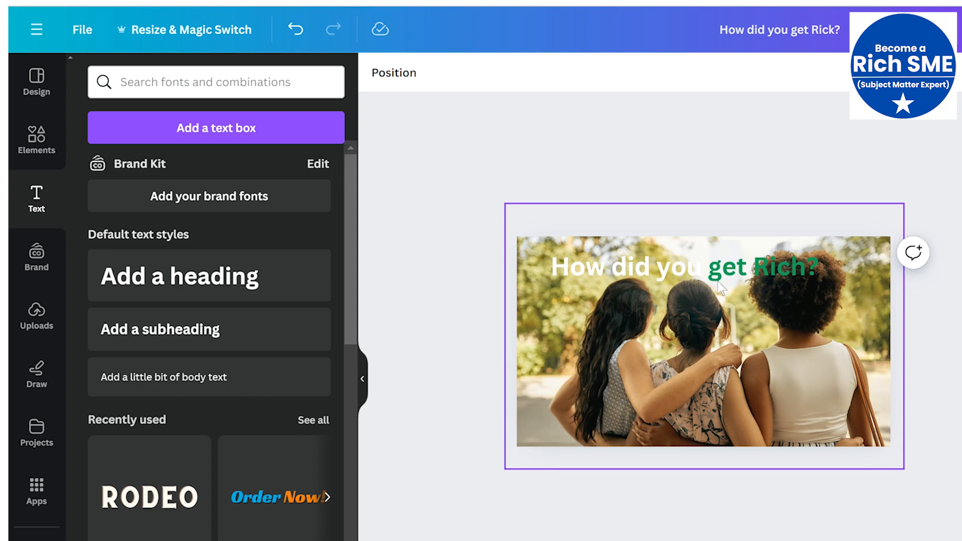
- Try the Lift, Outline and Neon text effects on the heading
click(714, 280)
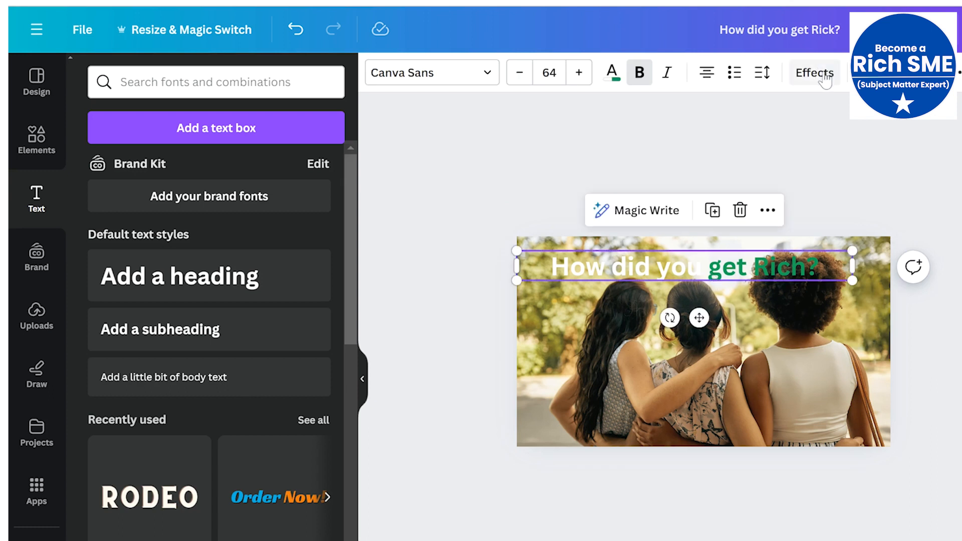
click(814, 73)
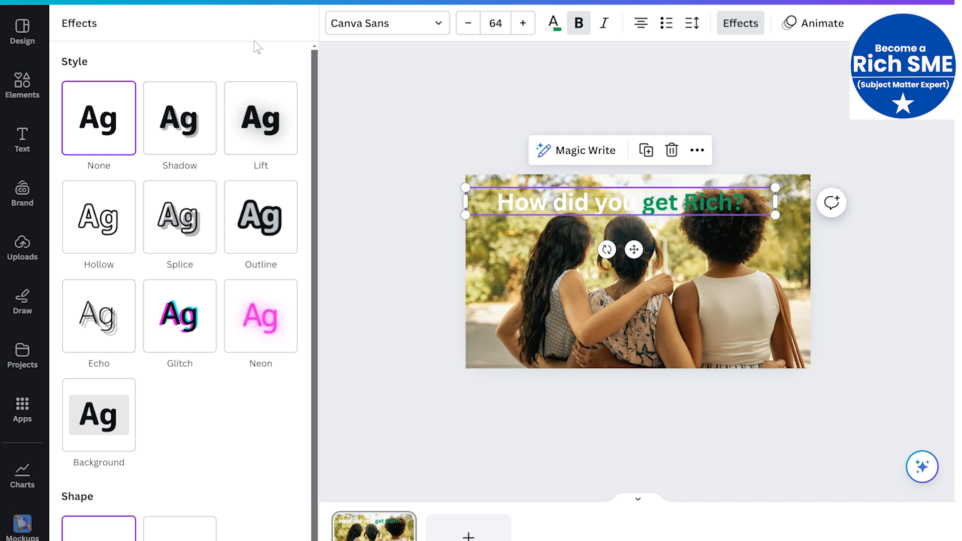
click(264, 120)
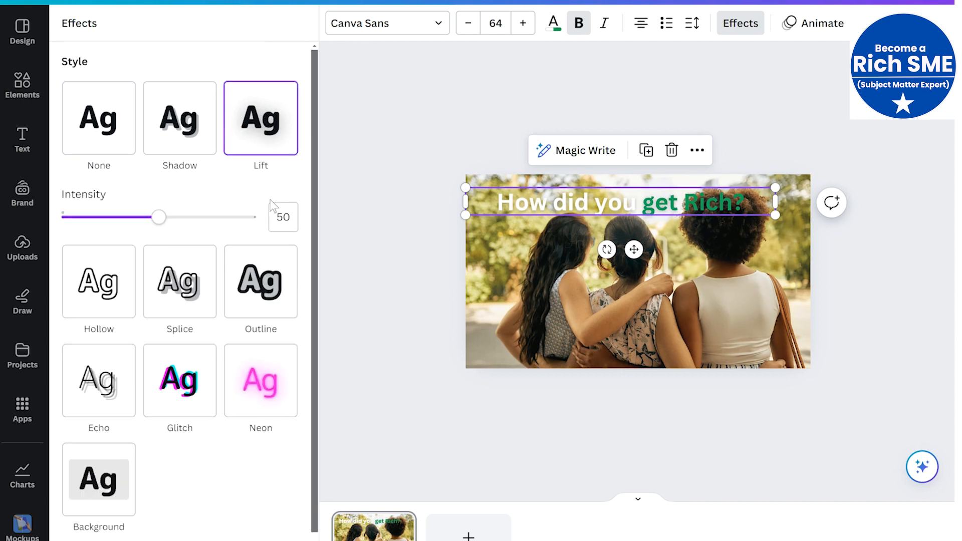
click(264, 294)
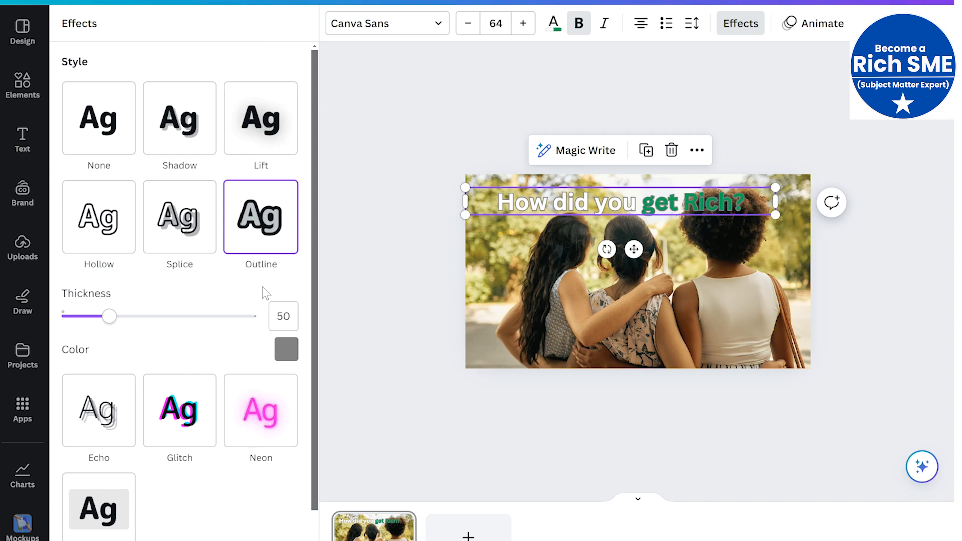
click(260, 424)
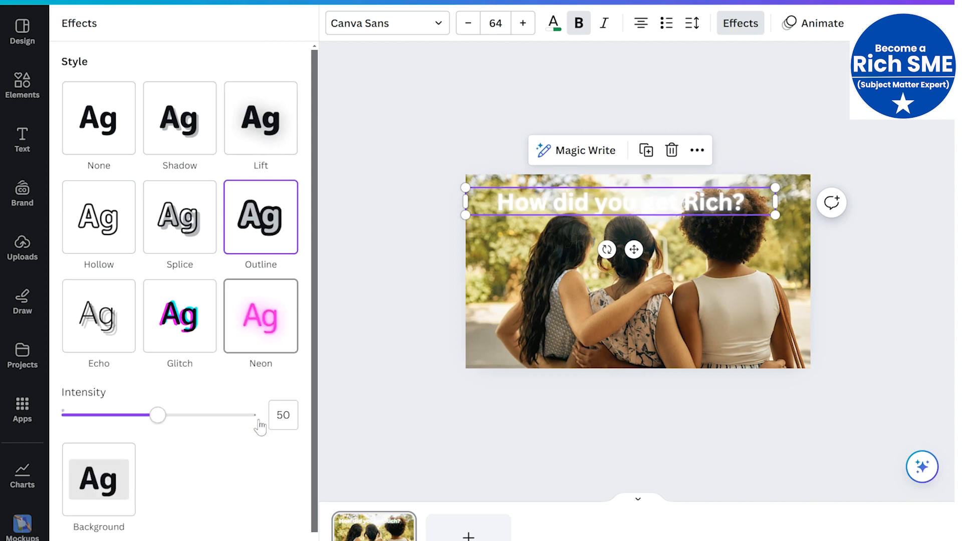
- Apply the Glitch text effect to the heading with offset 36 and direction 64
click(181, 321)
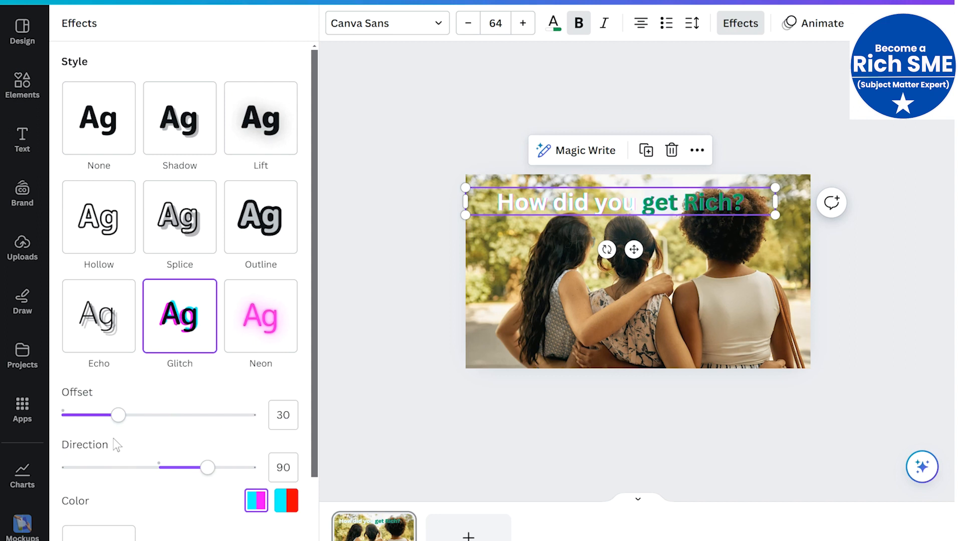
mouse_move(120, 415)
mouse_down()
mouse_move(140, 415)
mouse_move(130, 415)
mouse_up()
drag(207, 467, 193, 468)
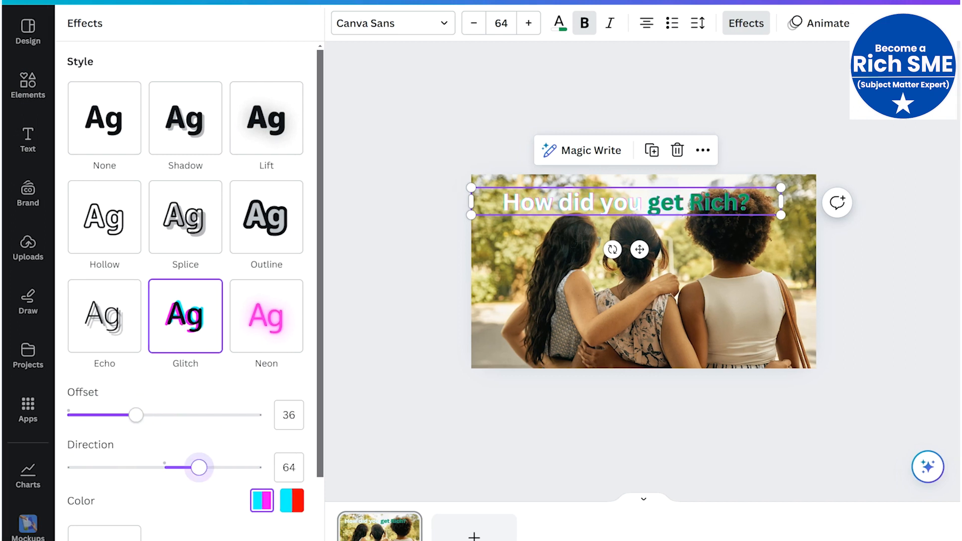
click(391, 340)
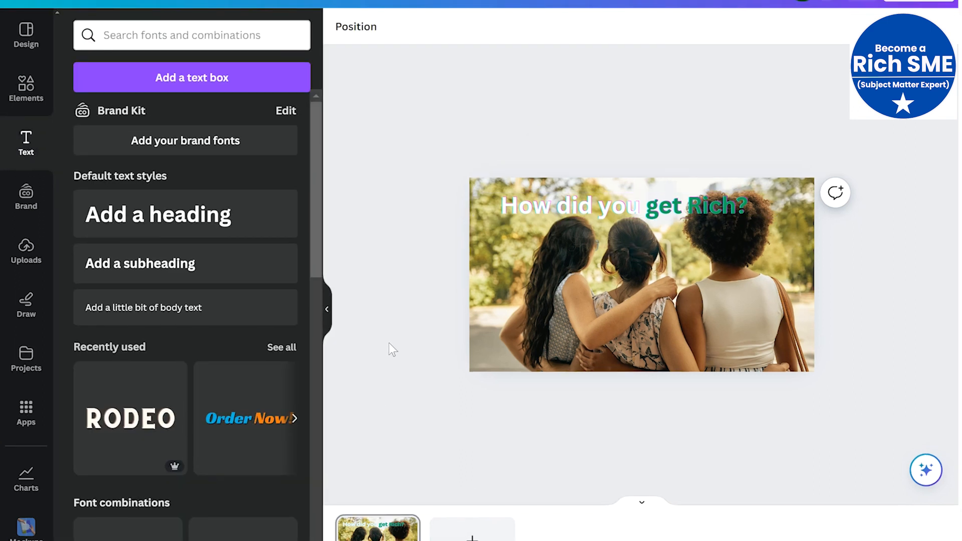
- Tighten the heading's letter spacing slightly
click(669, 213)
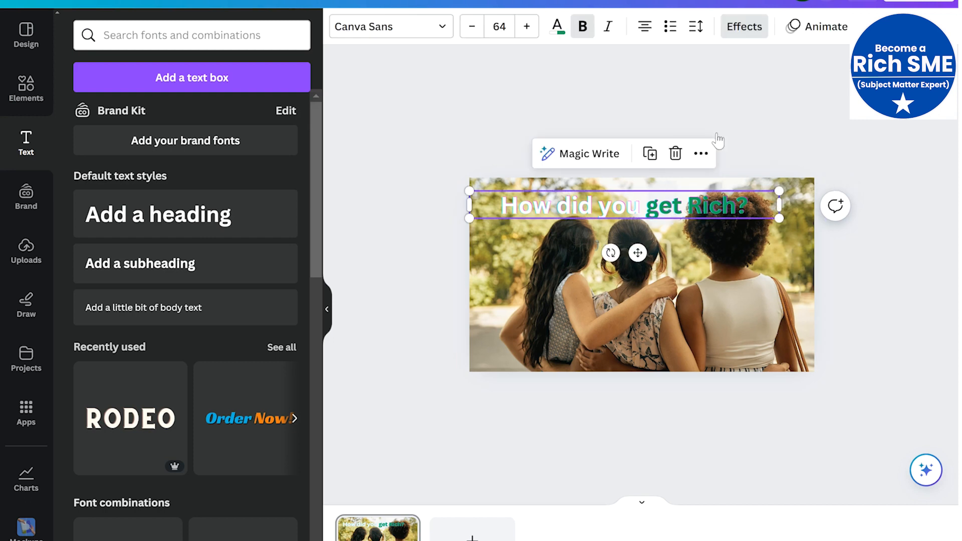
click(696, 28)
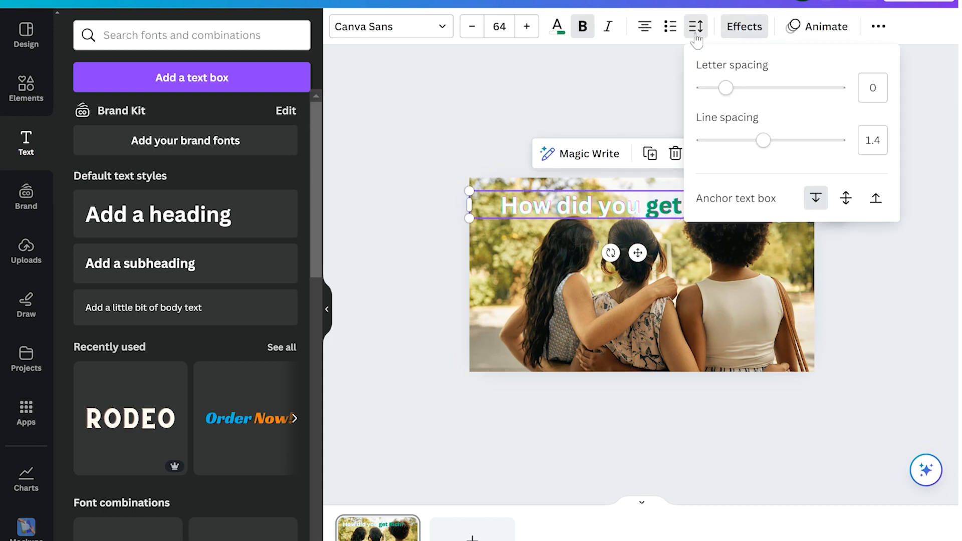
drag(726, 87, 722, 87)
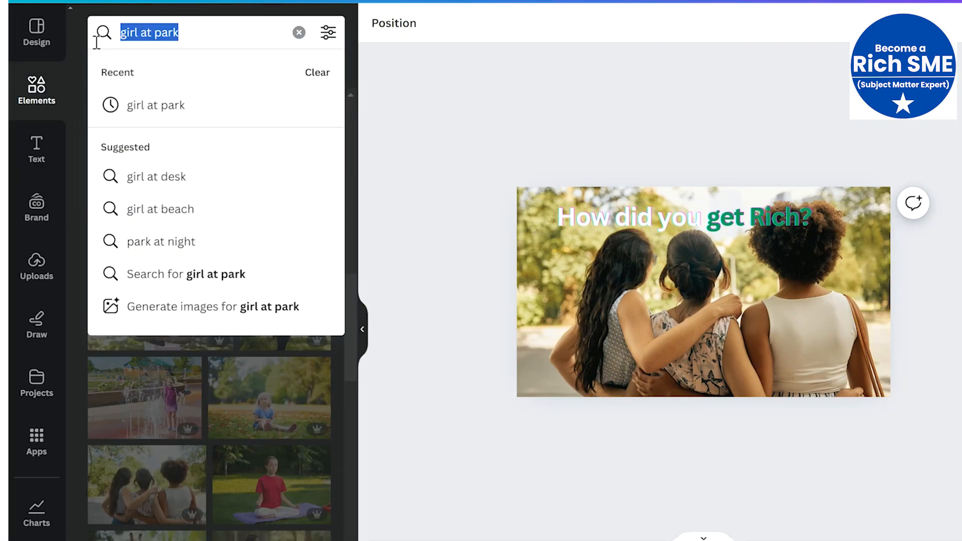
- Search for "arrow", add a hand-drawn white right-pointing arrow graphic, and color it dark green from the Greens brand palette
text(arrow)
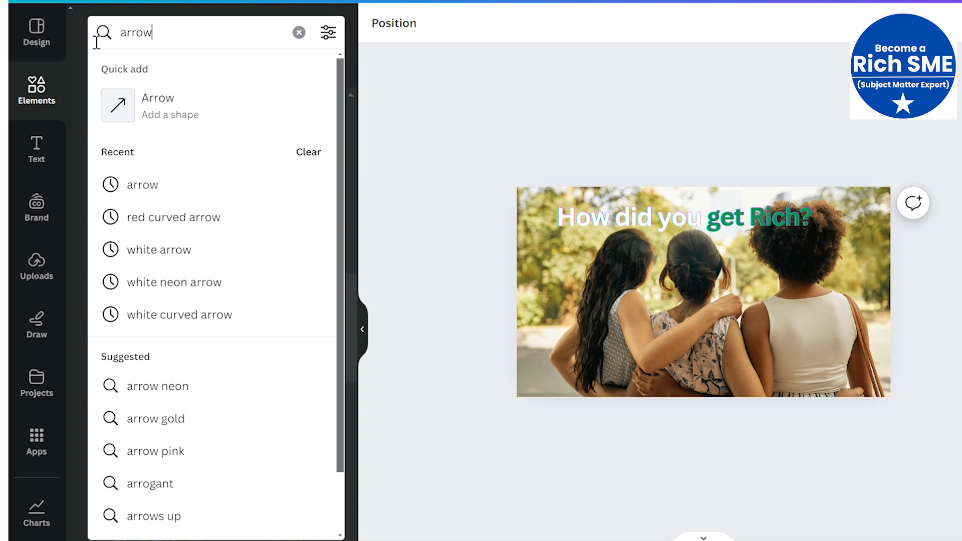
key(Return)
click(101, 72)
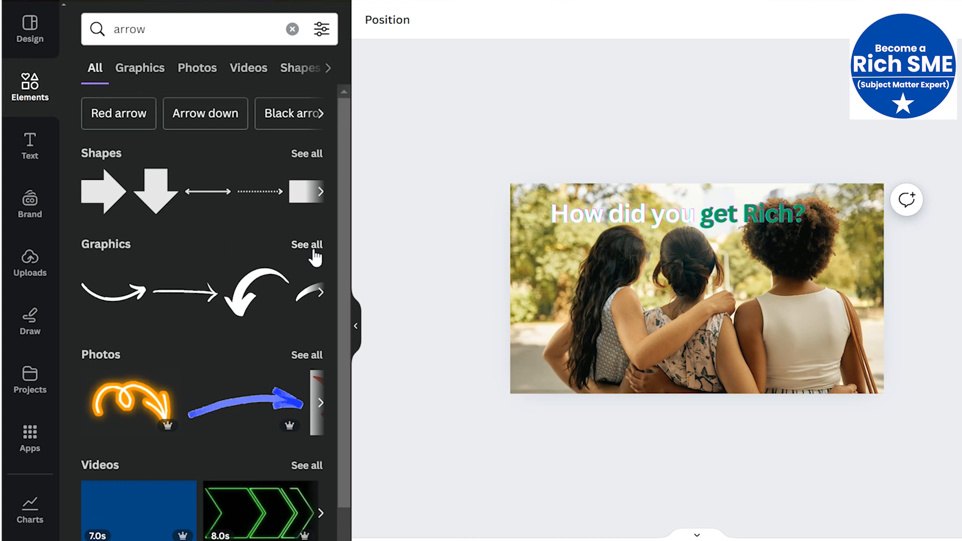
click(313, 249)
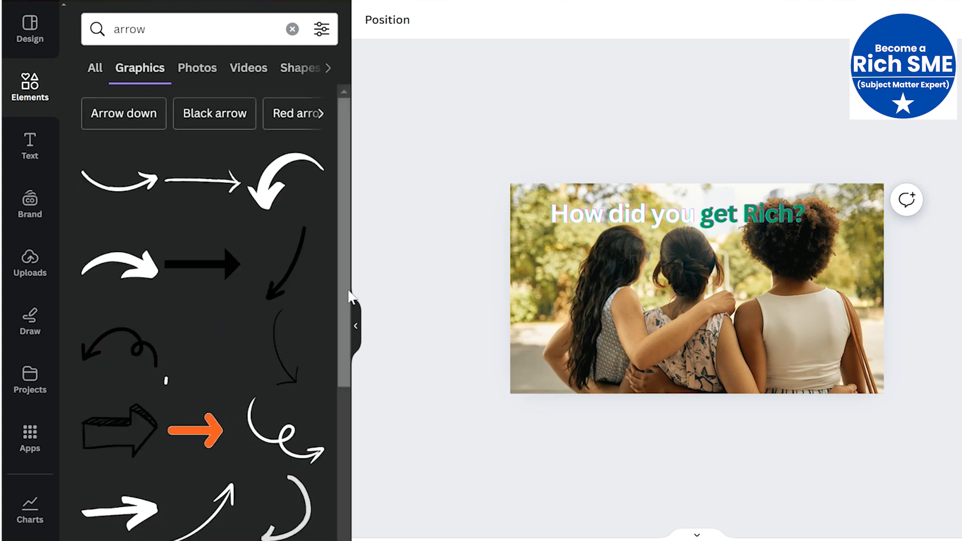
drag(342, 281, 330, 492)
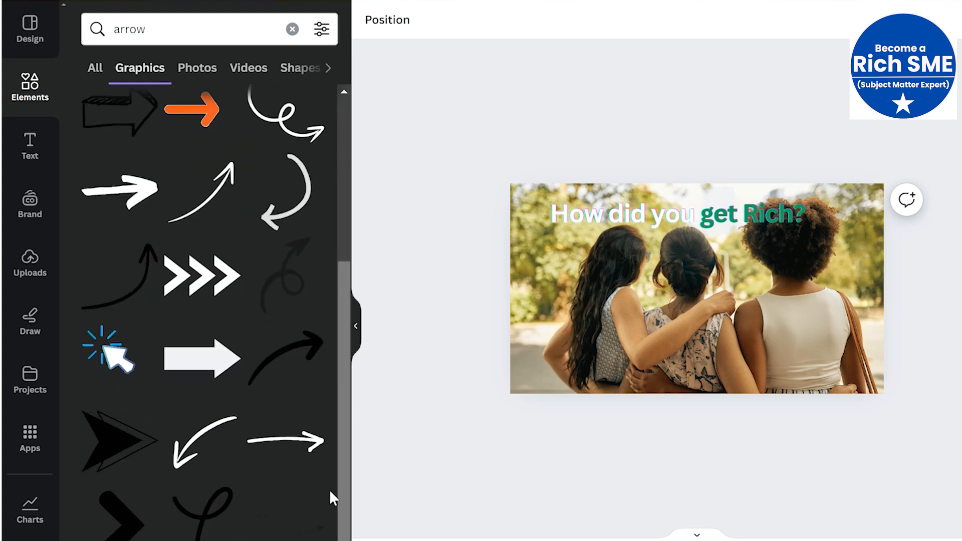
click(281, 443)
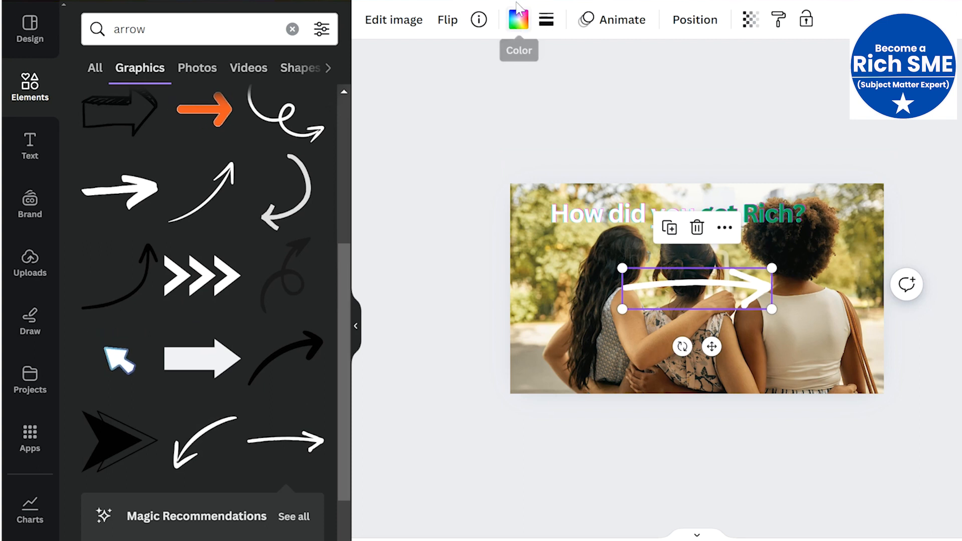
click(515, 29)
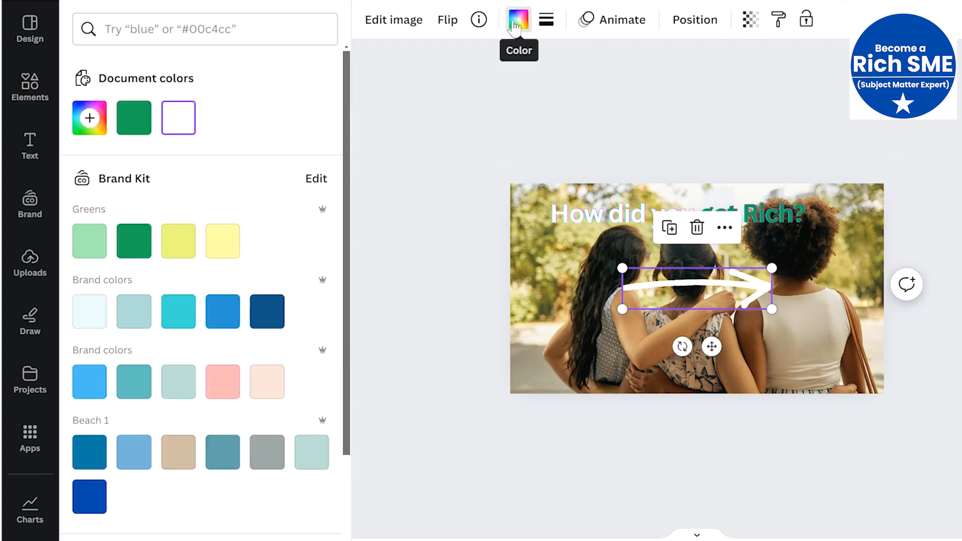
click(134, 242)
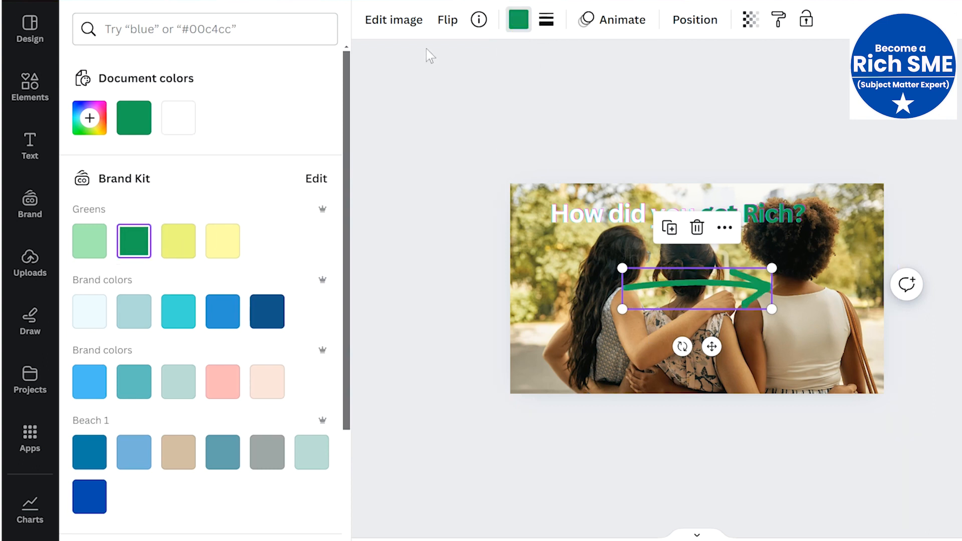
- Add a hand-drawn white oval outline graphic from a "circle" search and open its color choices
click(30, 88)
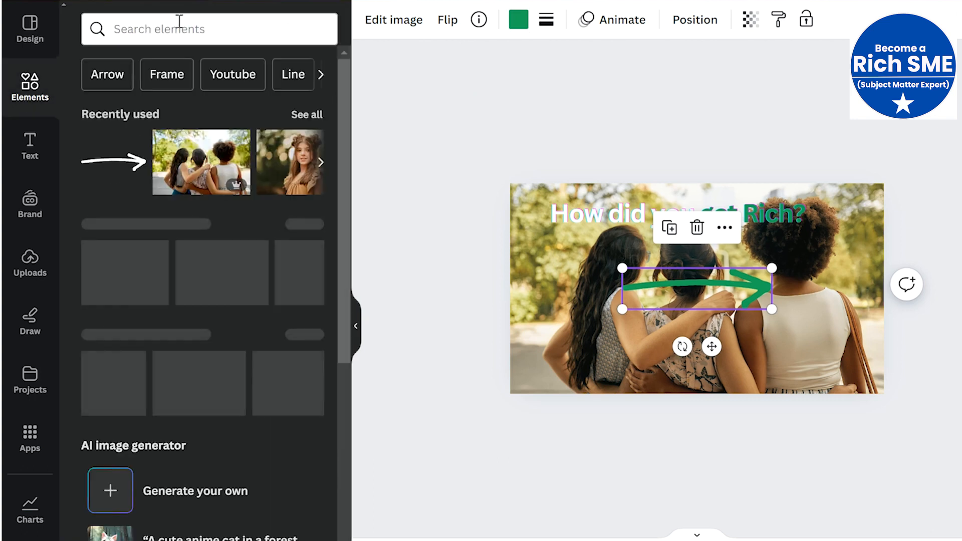
click(165, 31)
text(circle)
key(Return)
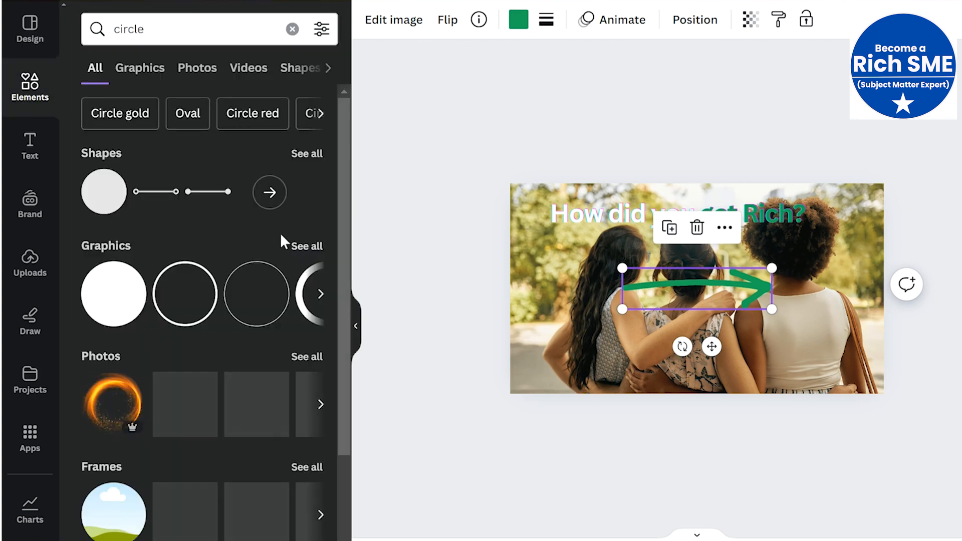
click(306, 246)
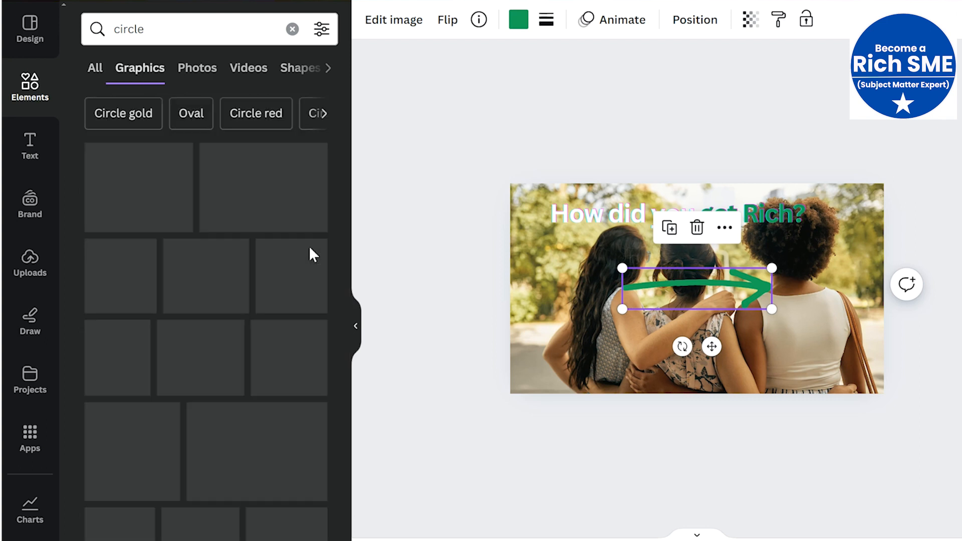
click(294, 278)
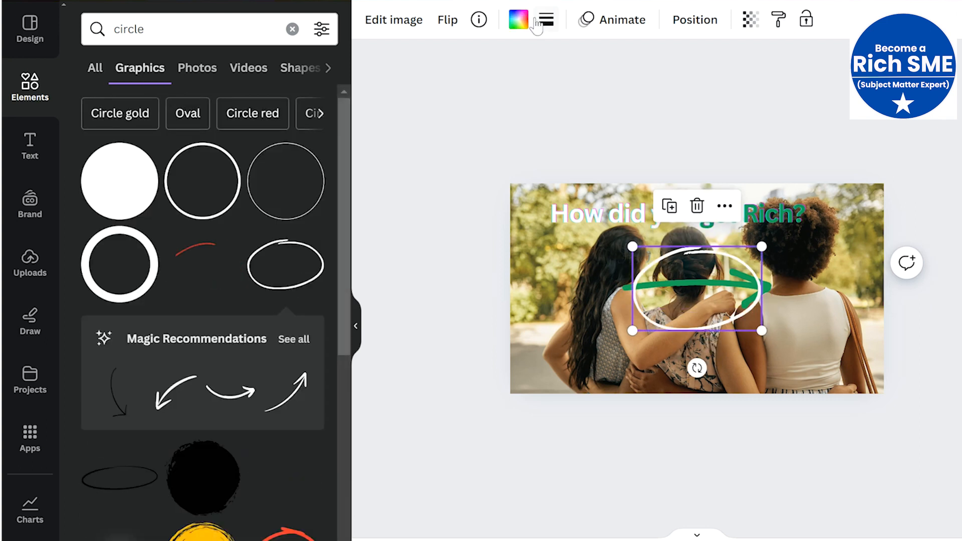
click(518, 20)
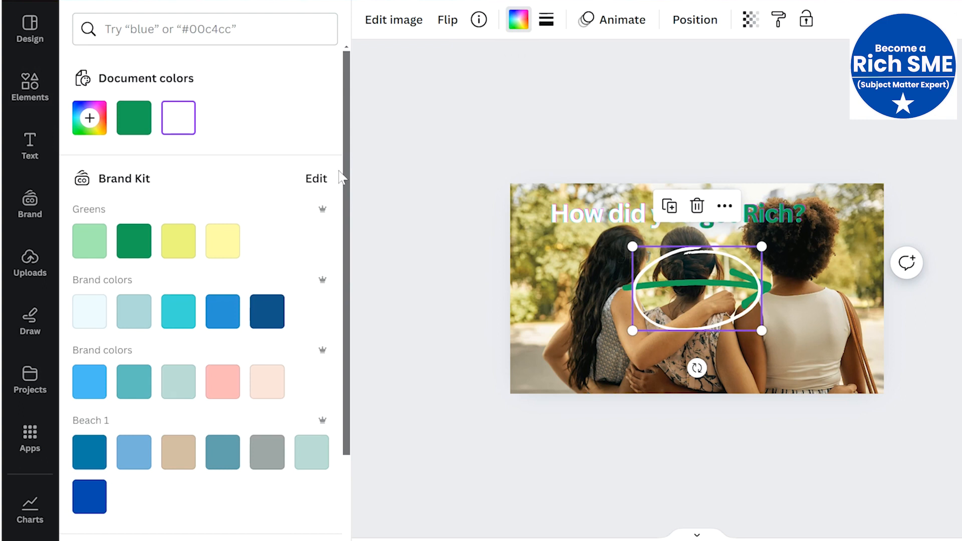
drag(339, 172, 339, 312)
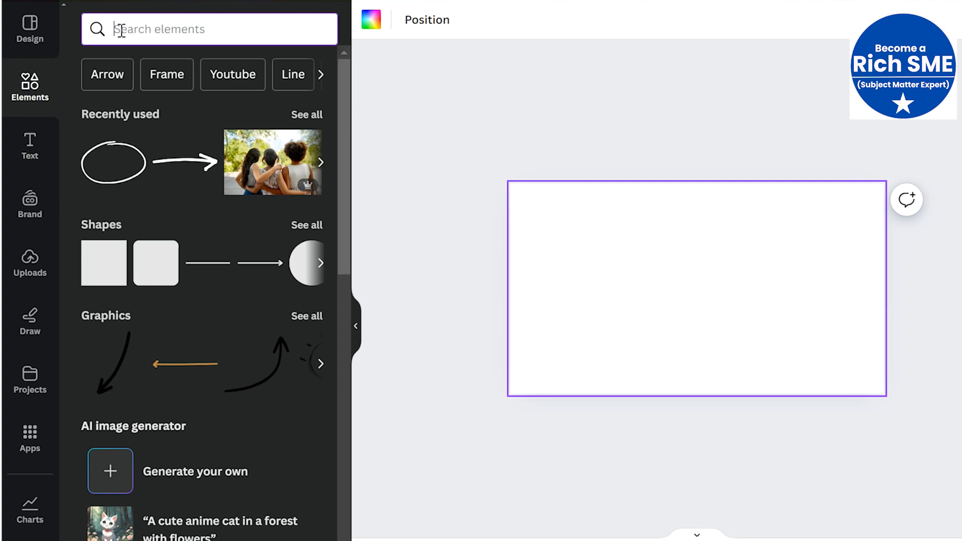
- Search for "acrobat" photos and add the silver contortionist on a black background to the blank page
text(acro)
click(123, 125)
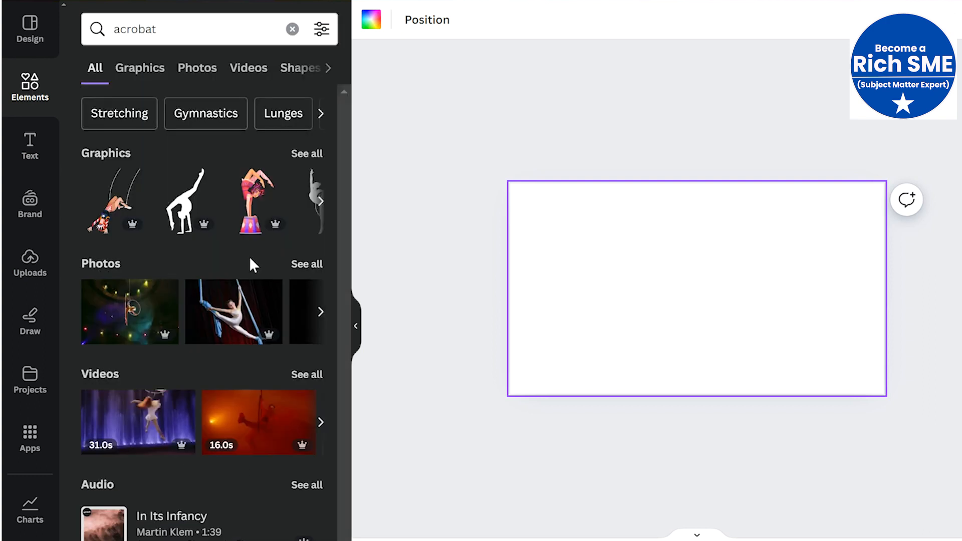
click(313, 271)
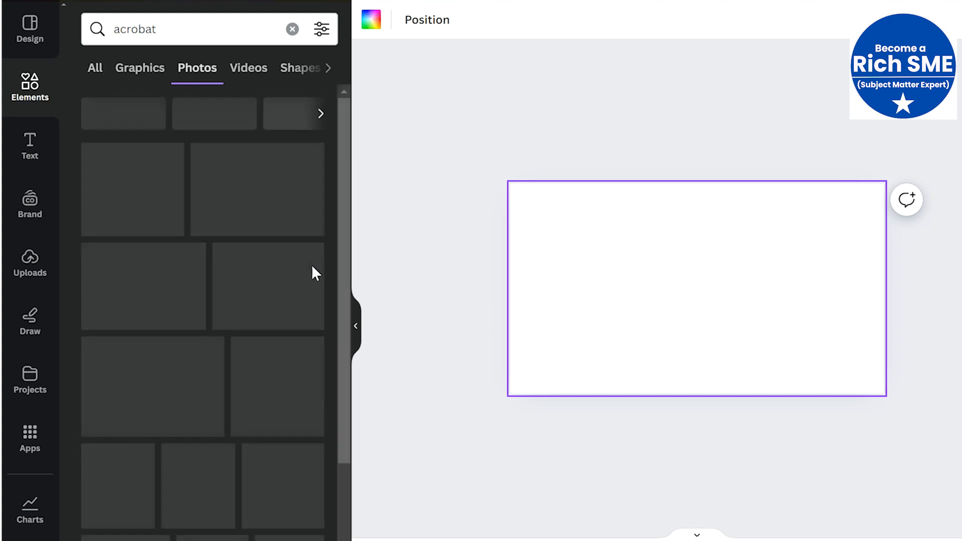
scroll(143, 358, down, 2)
click(143, 358)
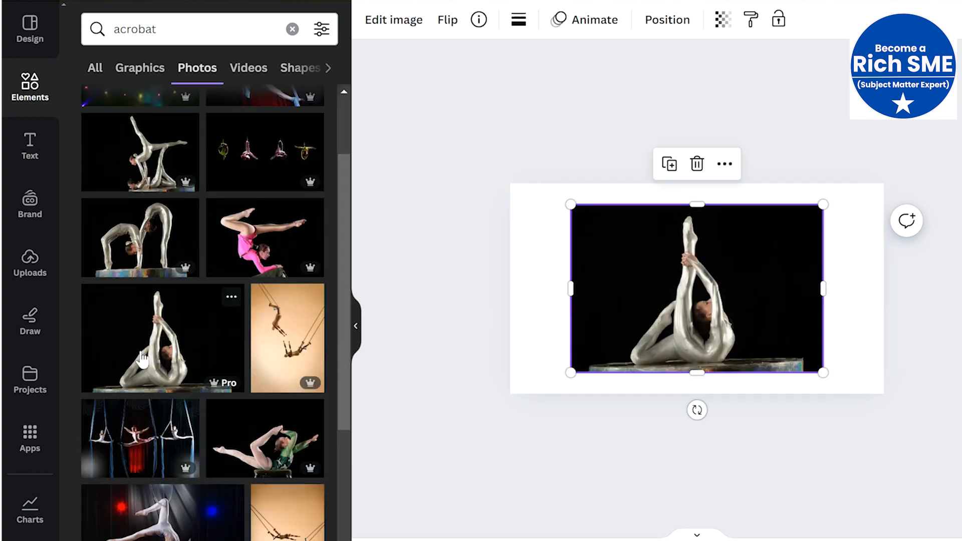
- Add the aerial hoop acrobat photo at the page's right edge and shift the silver contortionist photo slightly left
drag(343, 331, 344, 435)
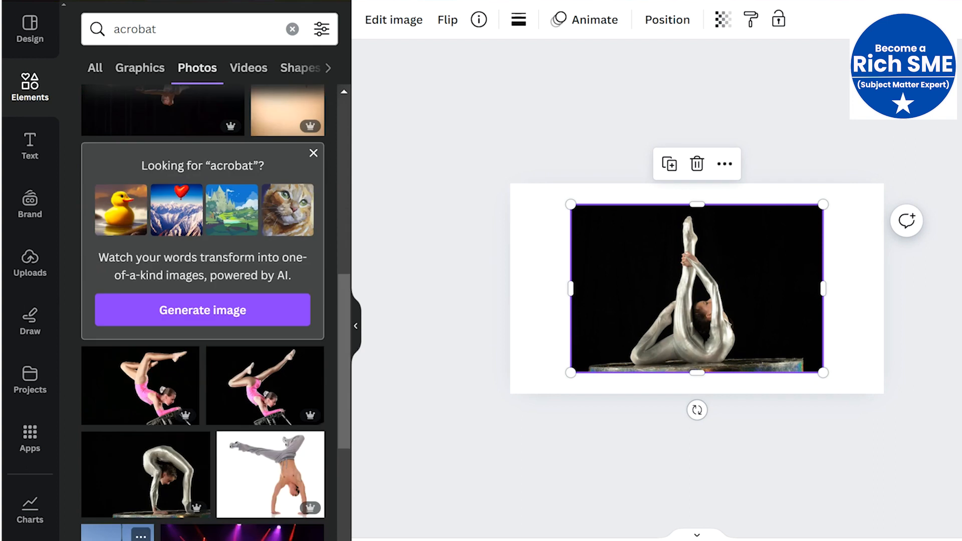
click(117, 533)
drag(712, 279, 867, 273)
drag(627, 283, 603, 283)
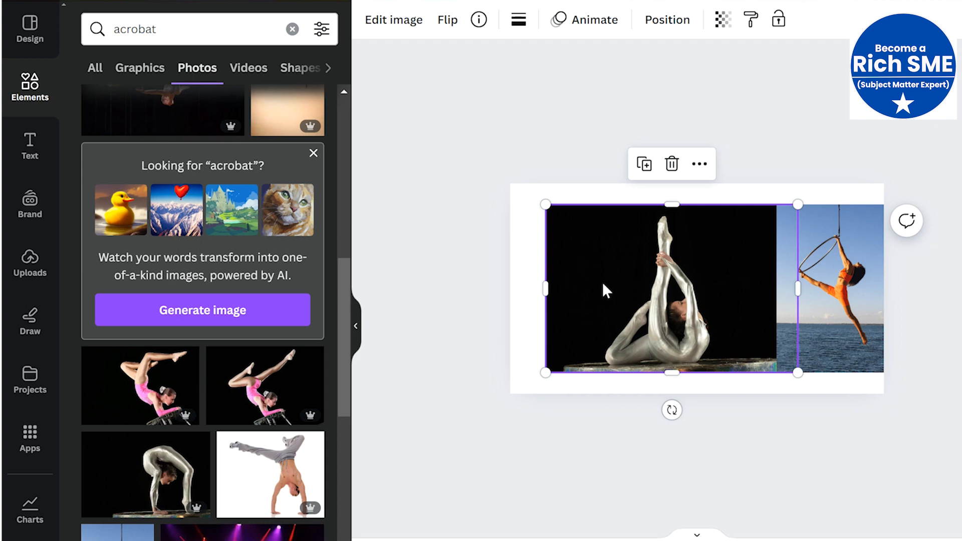
- Crop both sides of the silver contortionist photo and move it near the page's upper-left corner
click(382, 28)
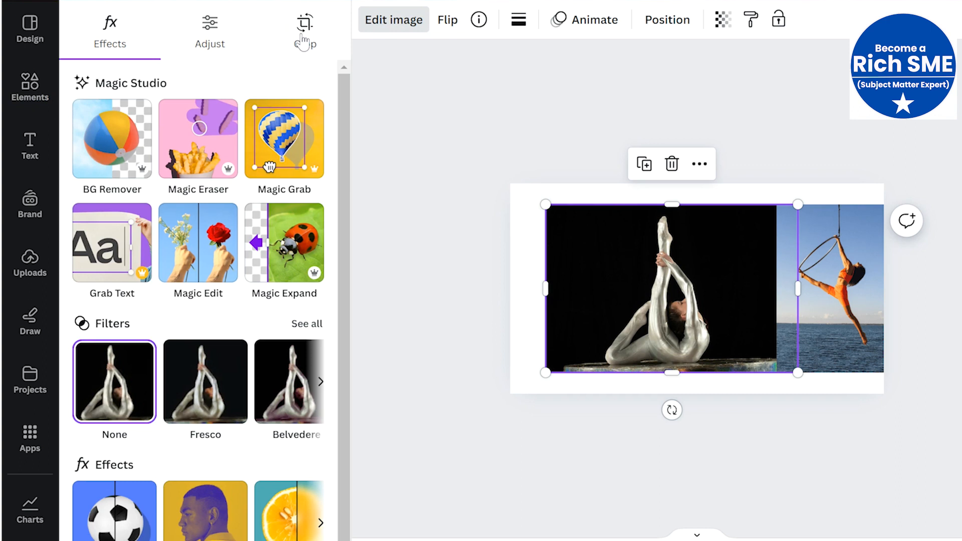
click(302, 43)
drag(555, 207, 586, 210)
drag(798, 212, 747, 207)
click(586, 179)
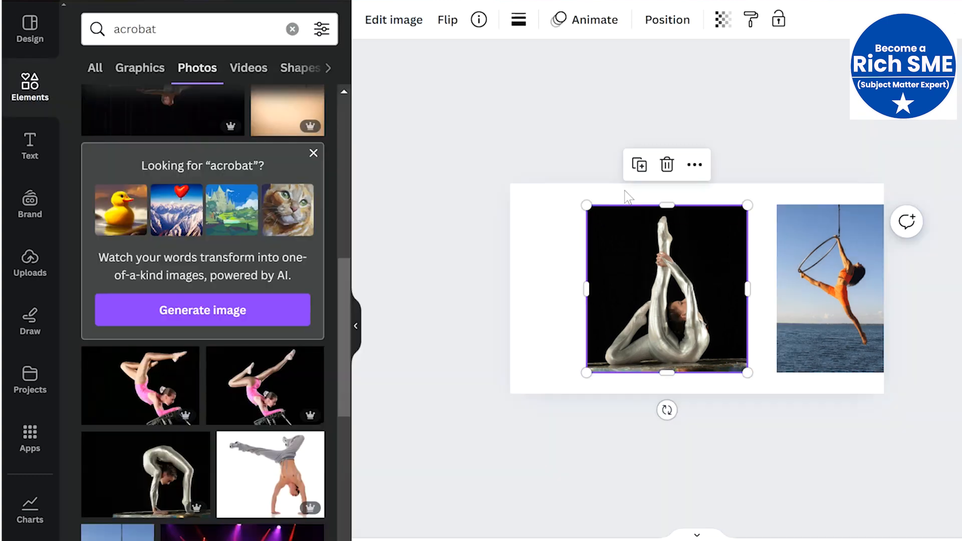
drag(632, 225, 563, 211)
click(825, 302)
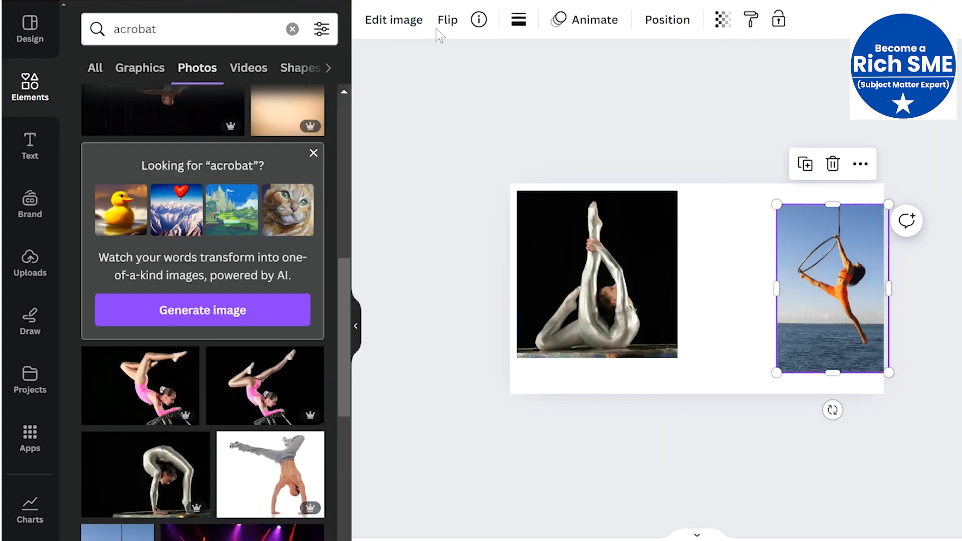
click(364, 29)
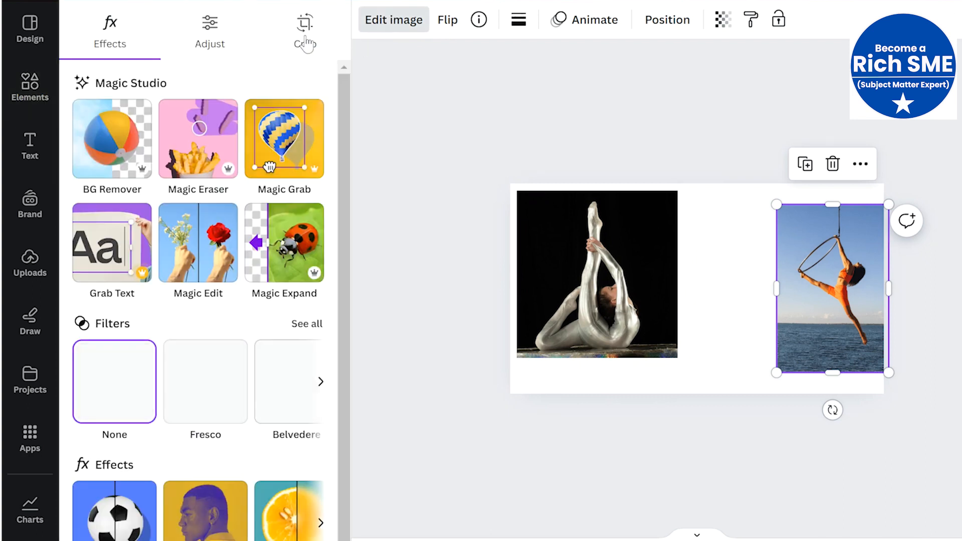
click(304, 38)
click(936, 142)
- Enlarge the contortionist photo to the page's full height at its left edge and place the hoop photo directly beside it
click(666, 346)
drag(678, 359, 706, 391)
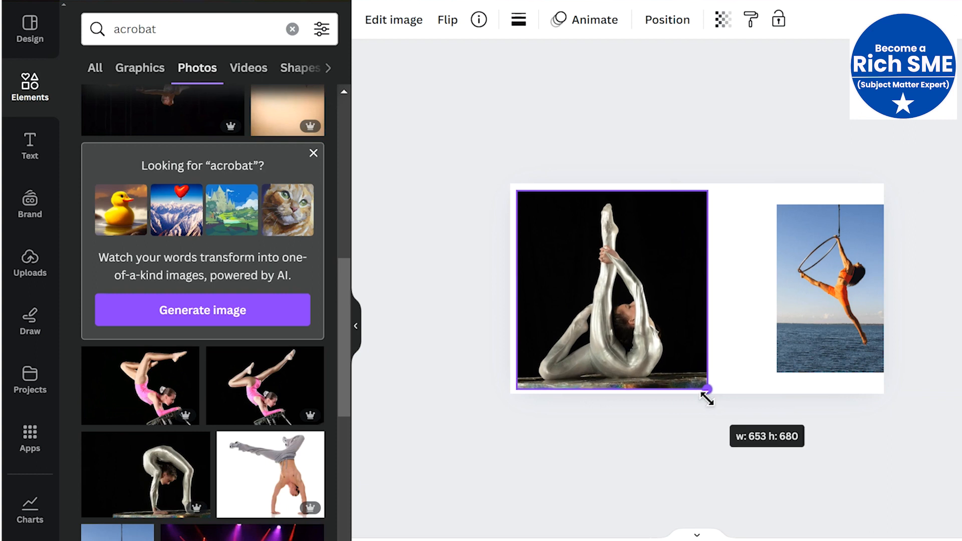
drag(625, 332, 621, 322)
drag(810, 284, 746, 263)
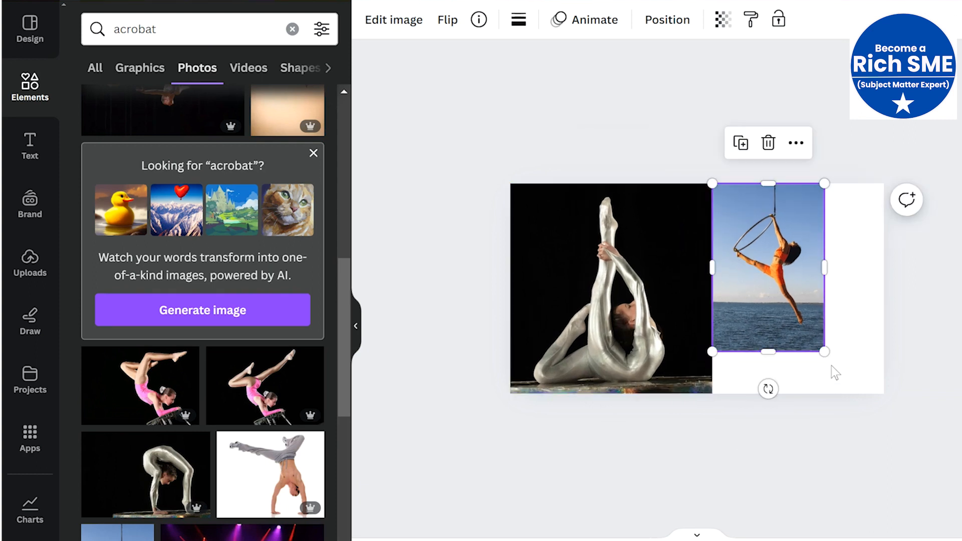
- Enlarge the aerial hoop photo until it fills the rest of the page beside the contortionist photo
drag(828, 357, 899, 436)
click(662, 466)
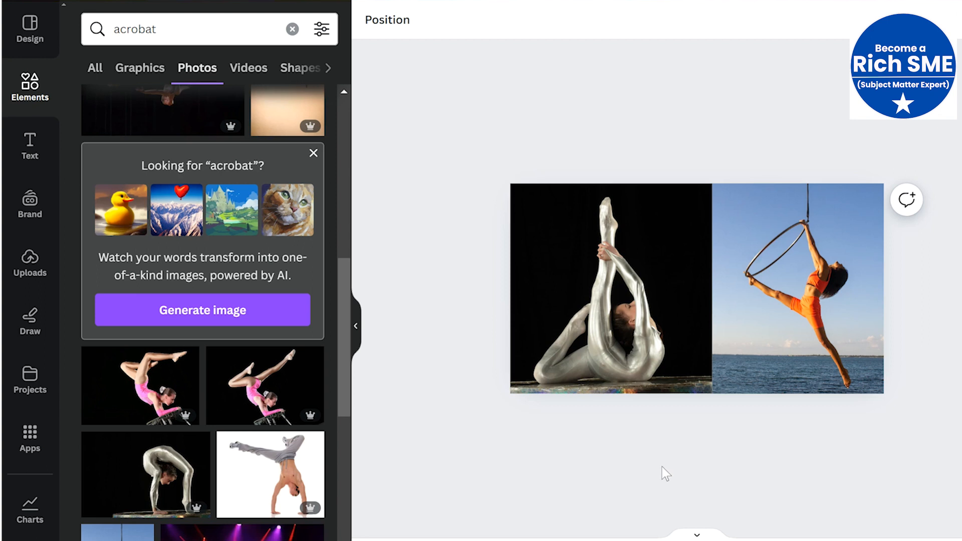
click(562, 267)
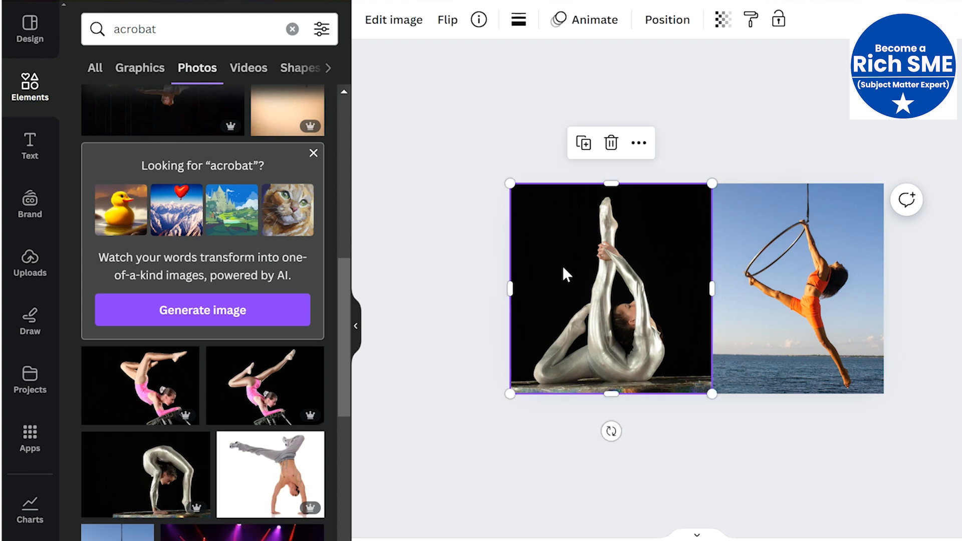
click(400, 24)
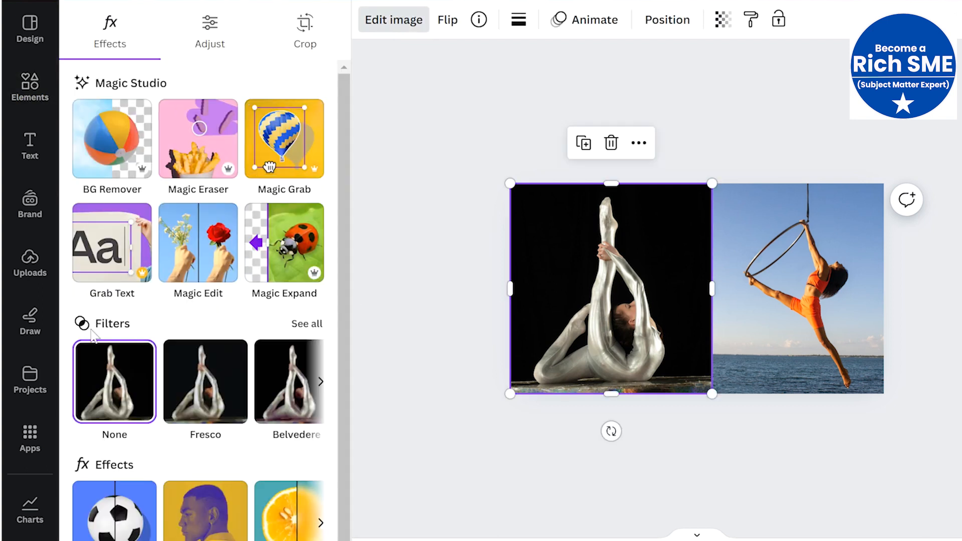
click(434, 298)
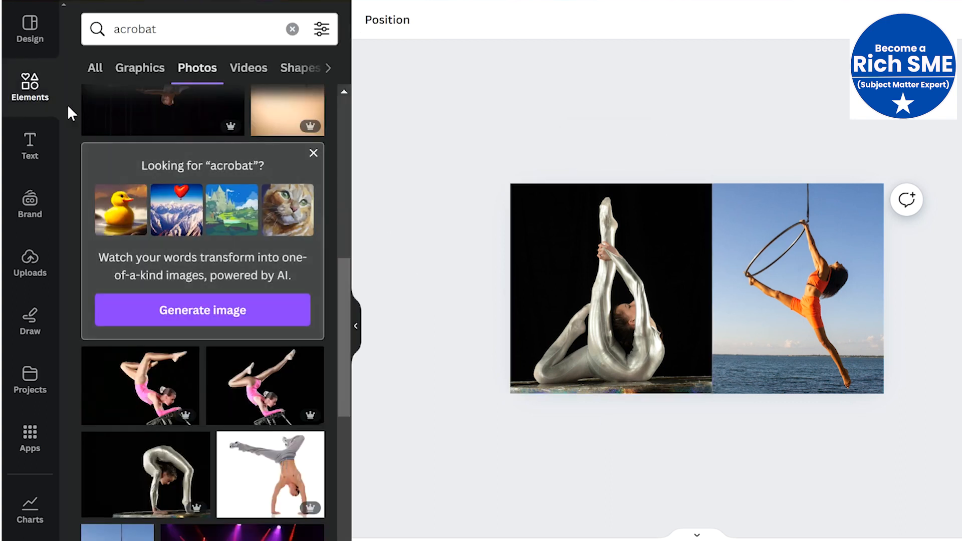
- Try an "Acrobat" heading over the middle of the two photos and color its text red
click(30, 146)
click(154, 229)
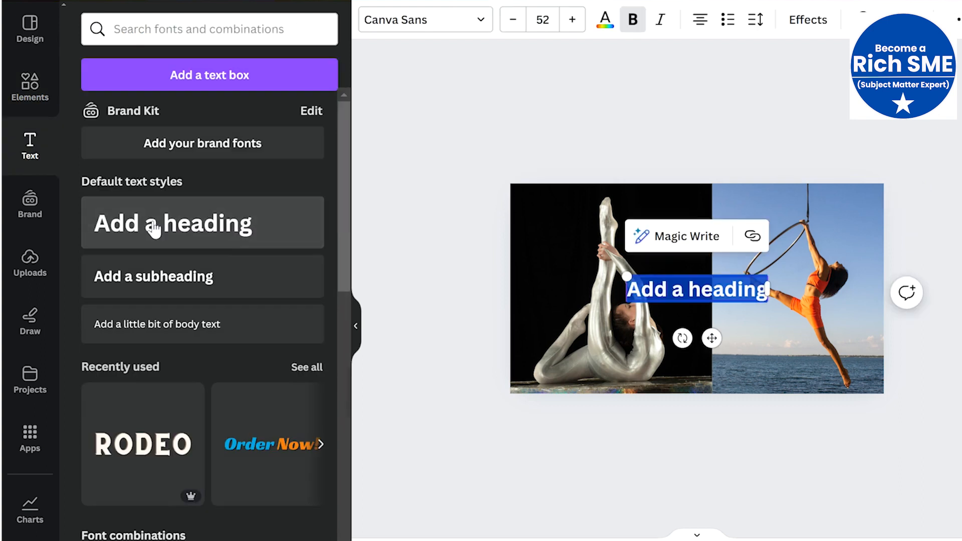
text(Acrobat)
click(605, 20)
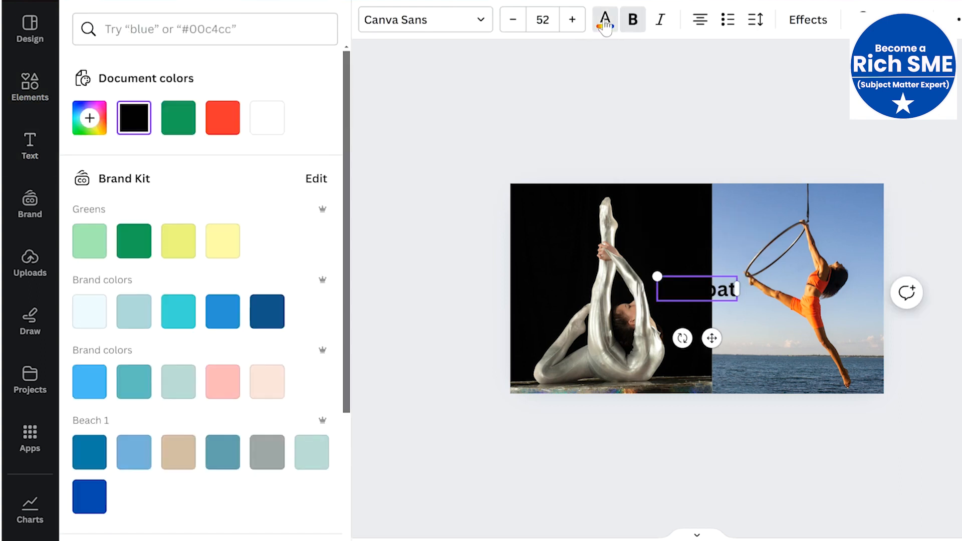
click(233, 119)
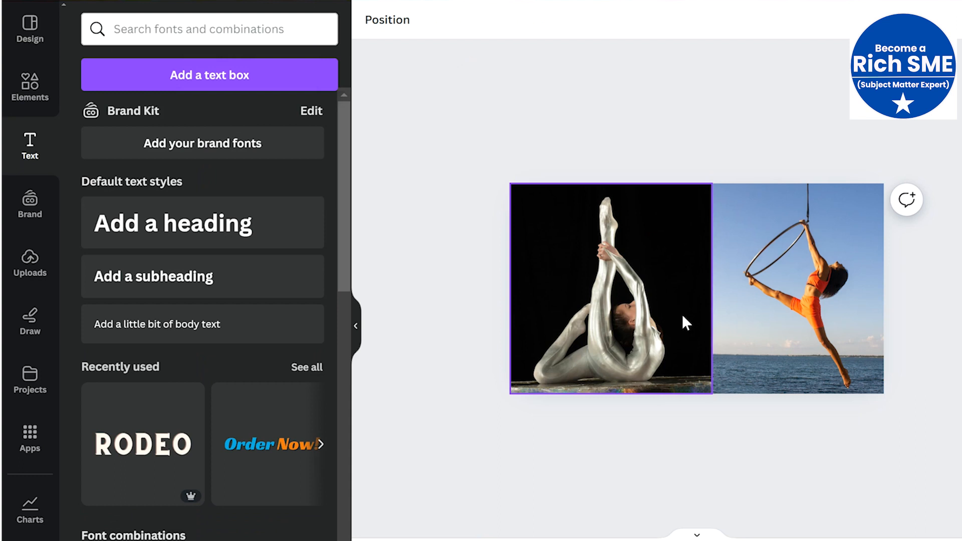
- Nudge the silver contortionist photo slightly to the left to open a thin gap between the two photos
click(686, 323)
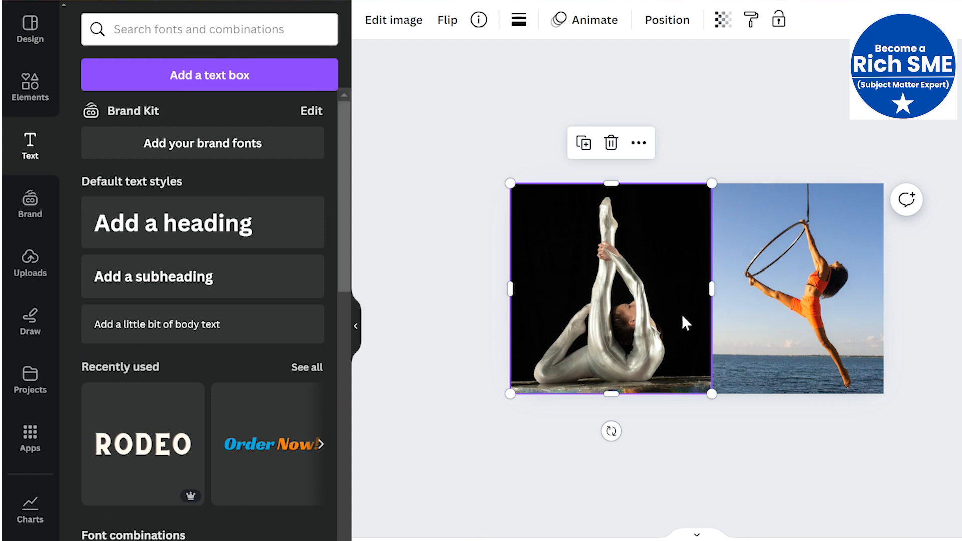
key(Left)
key(Left)
key(Left)
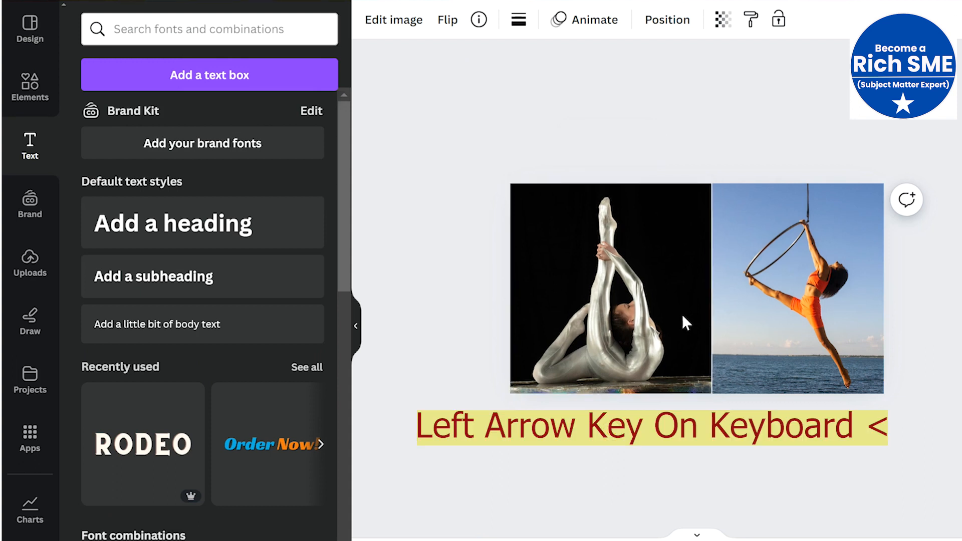
key(Left)
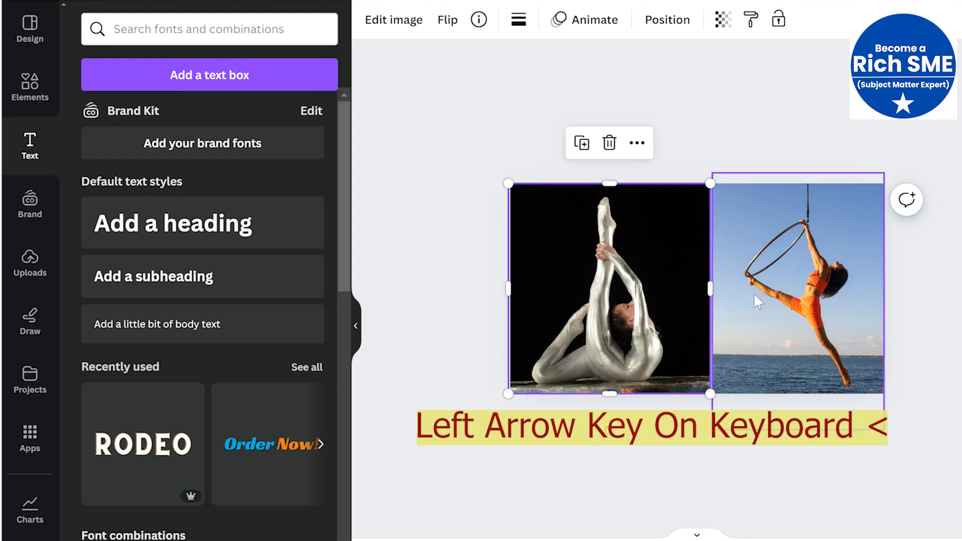
- Nudge the aerial hoop photo slightly to the right to widen the white gap between the photos
click(754, 292)
key(Right)
key(Right)
key(Right)
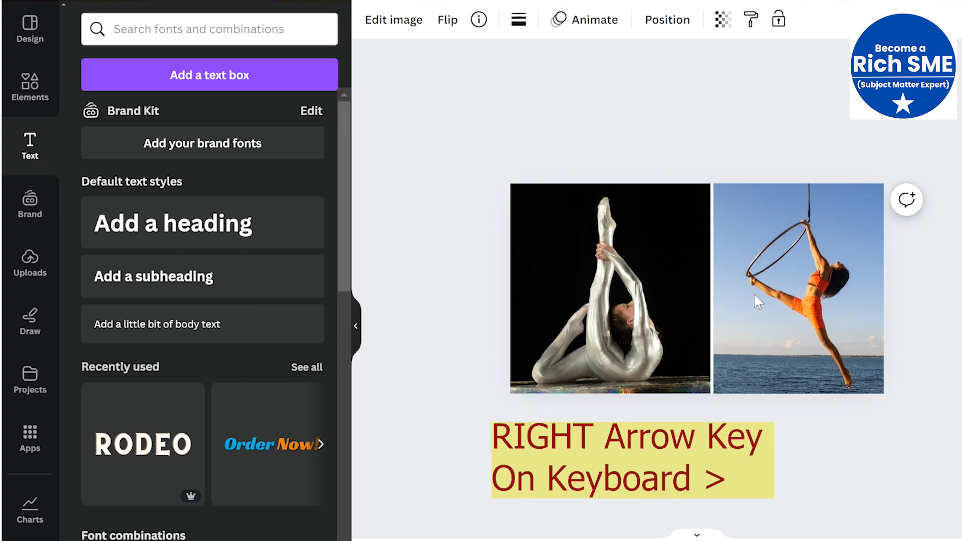
key(Escape)
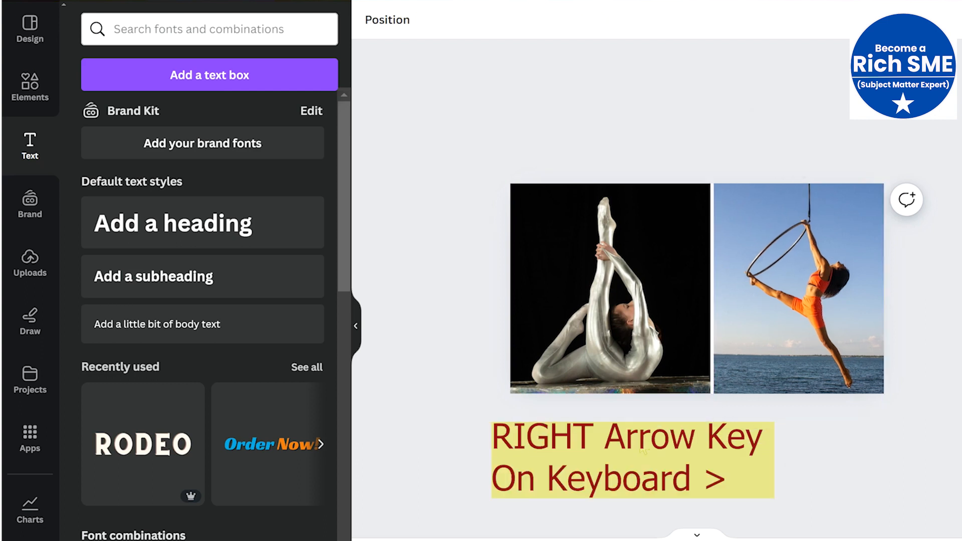
- Add a square shape, reshape it into a wide banner and place it across the top of the contortionist photo
click(28, 95)
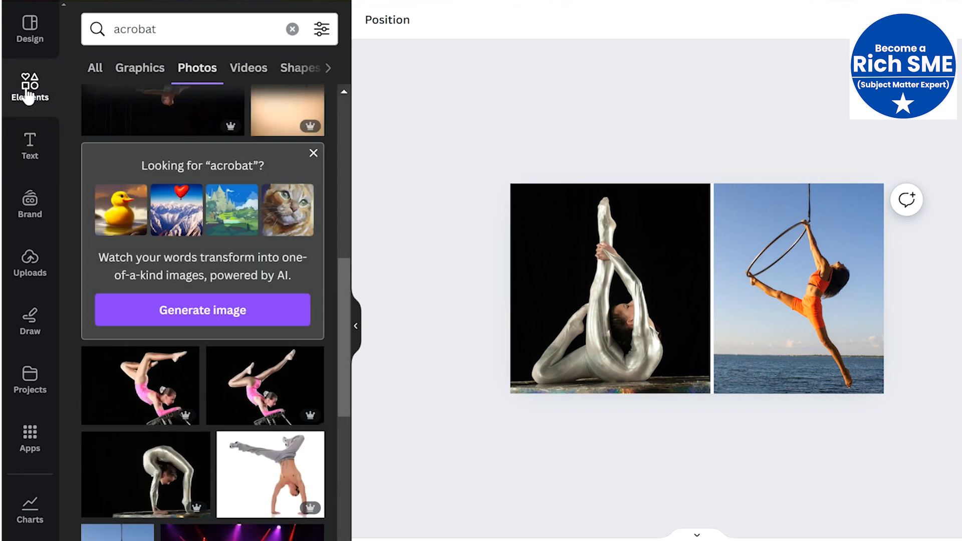
click(94, 69)
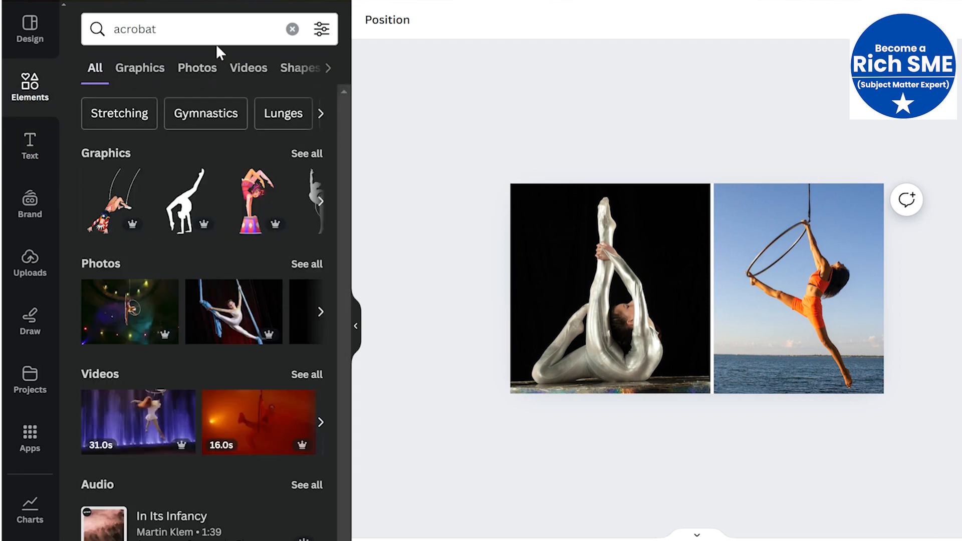
click(291, 31)
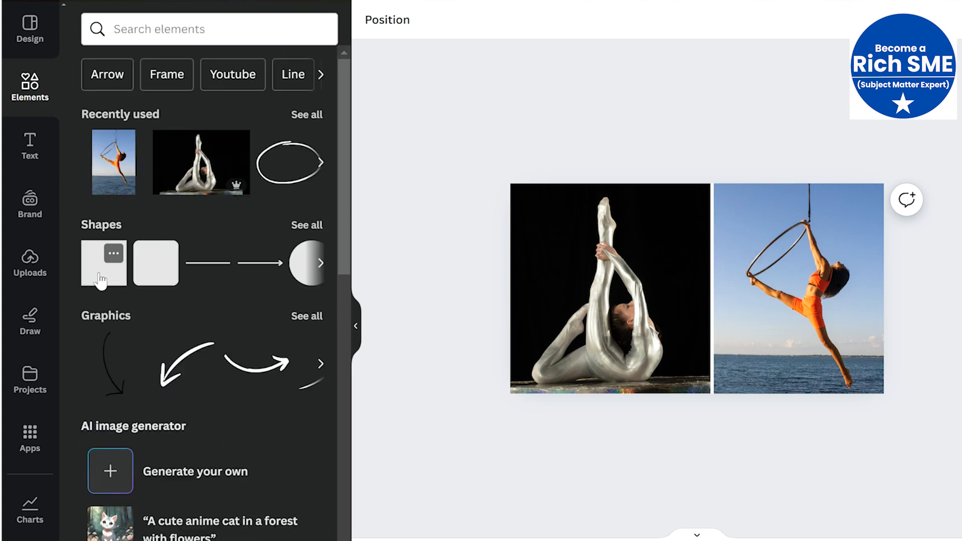
click(97, 276)
drag(698, 318, 648, 280)
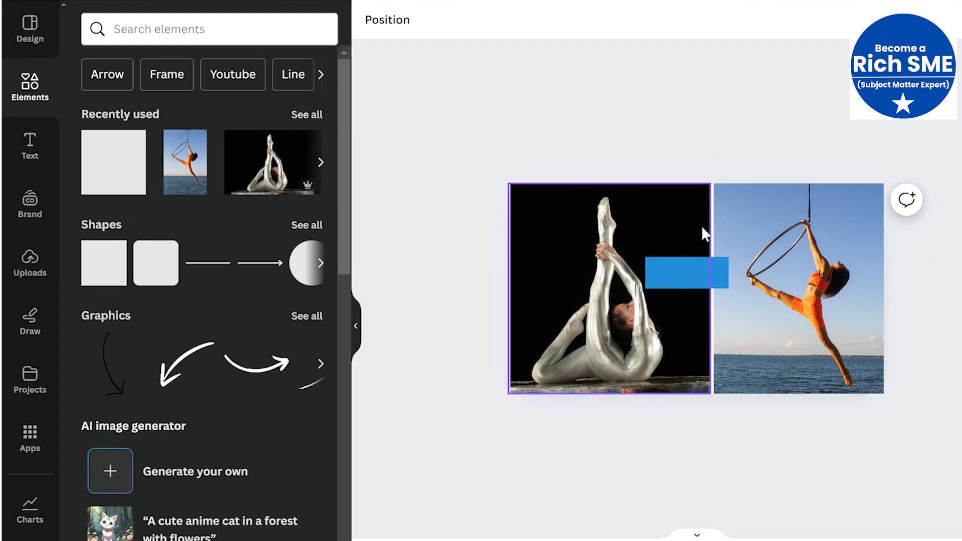
drag(696, 270, 617, 206)
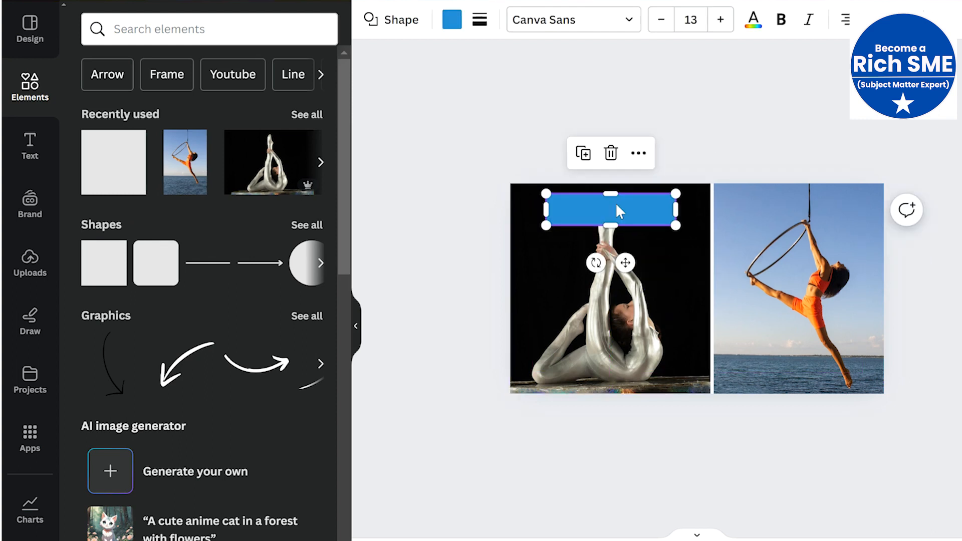
- Fill the banner over the contortionist photo with Yellow #ffde59
click(449, 30)
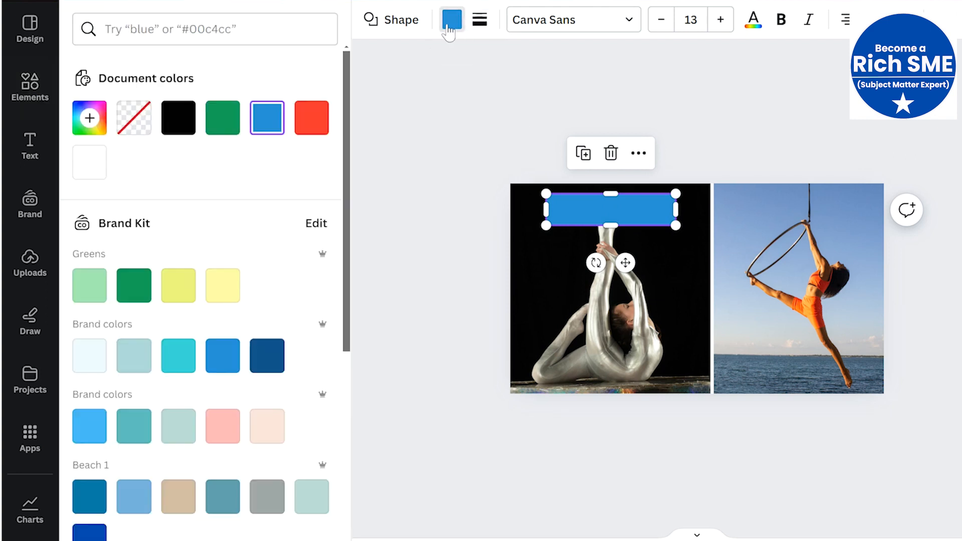
scroll(280, 351, down, 10)
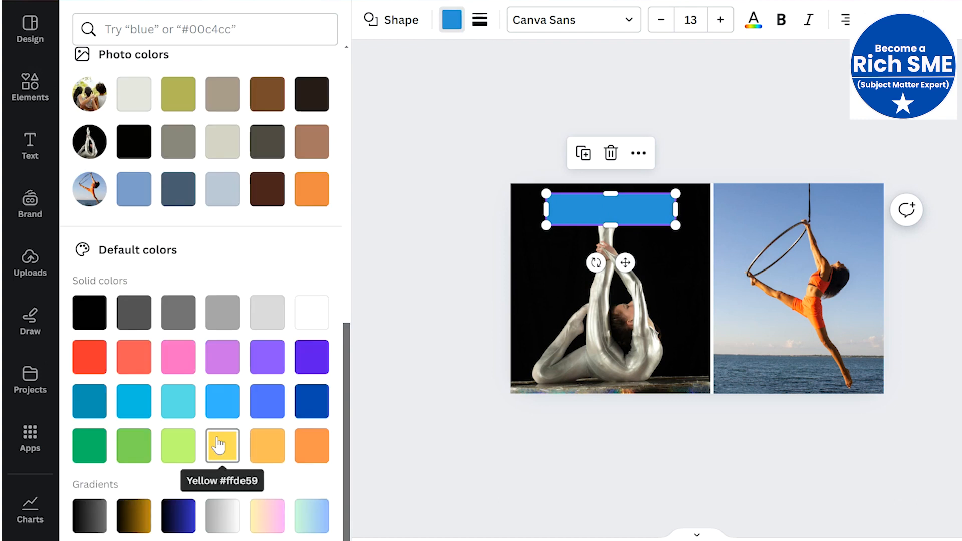
click(220, 445)
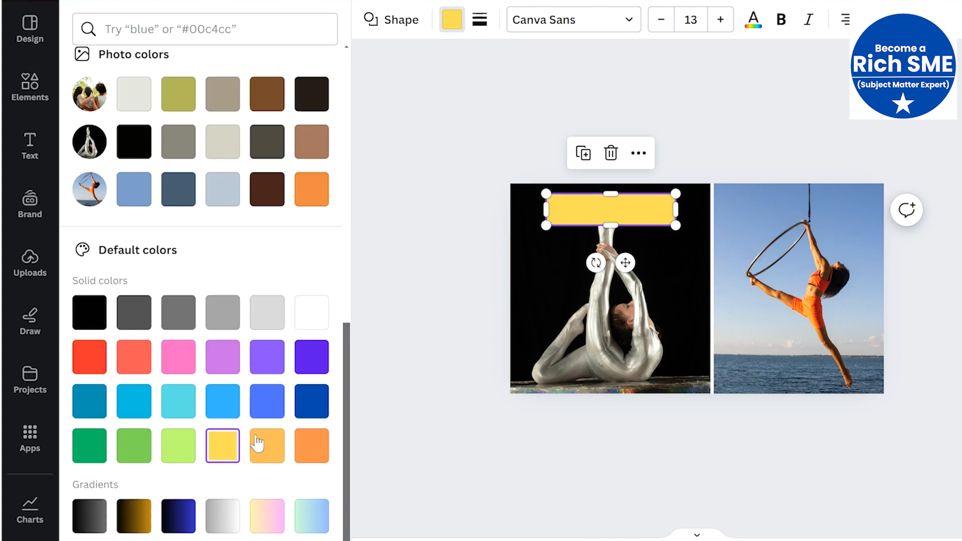
- Give the yellow banner a solid border with weight 8 in white #ffffff
click(480, 22)
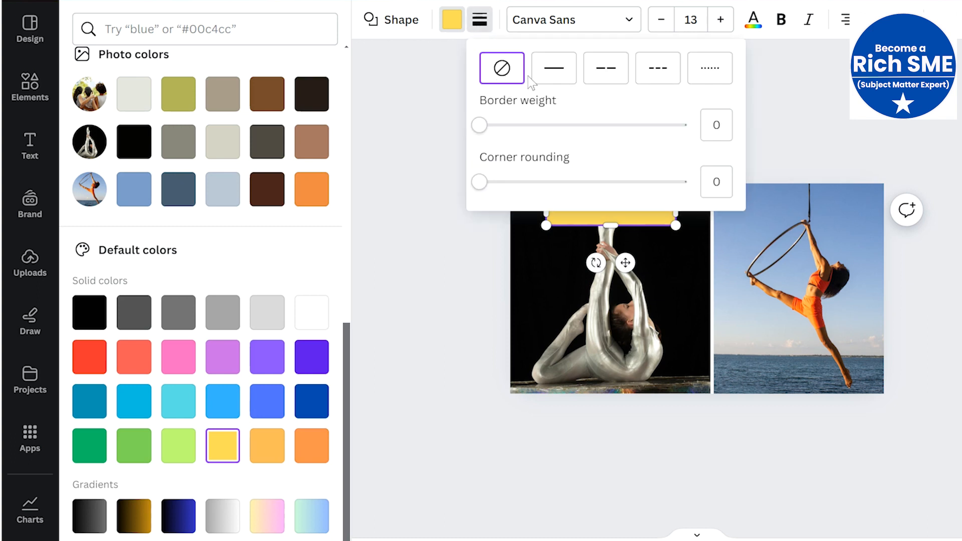
click(556, 77)
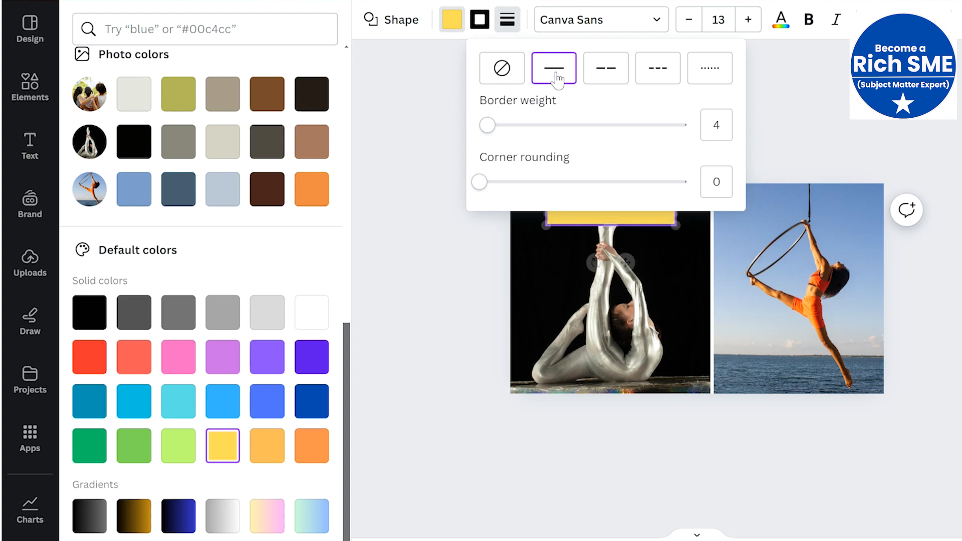
mouse_move(488, 129)
mouse_down()
mouse_move(500, 133)
mouse_move(495, 125)
mouse_up()
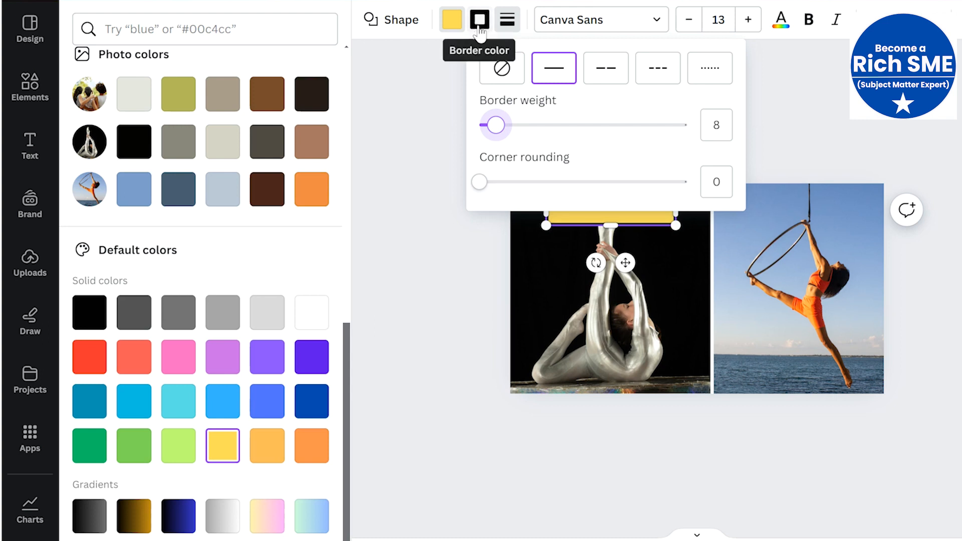
click(479, 28)
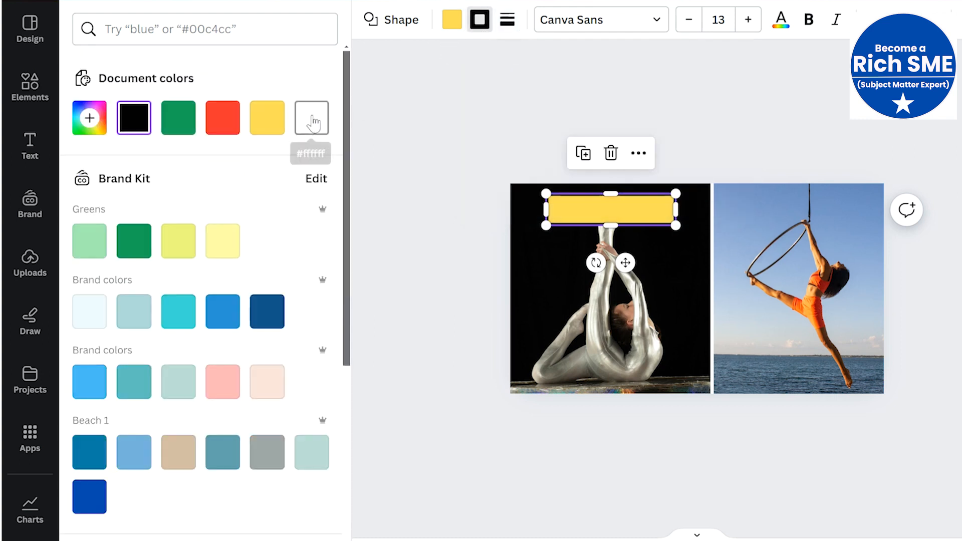
click(311, 119)
- Duplicate the yellow banner and place the copy across the top of the aerial hoop photo
click(665, 216)
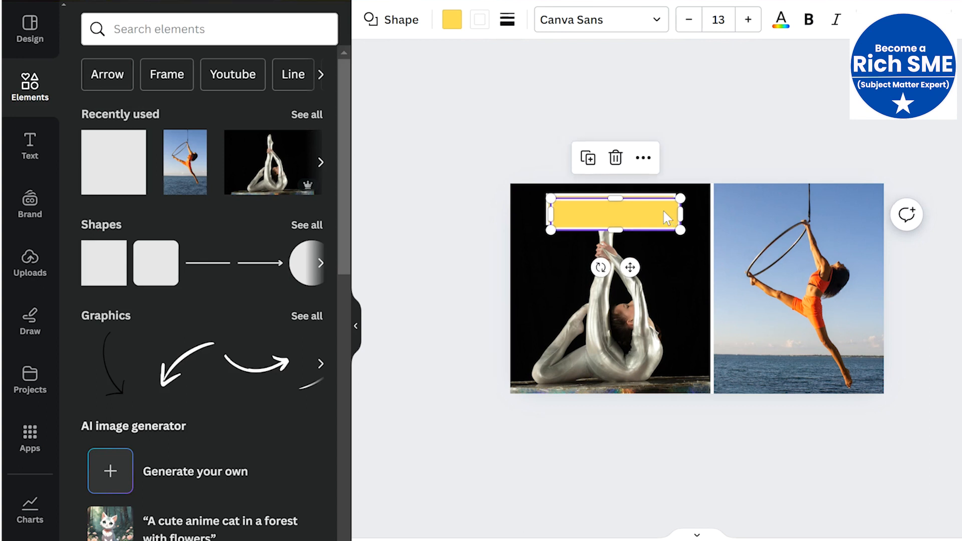
drag(665, 217, 844, 210)
click(466, 161)
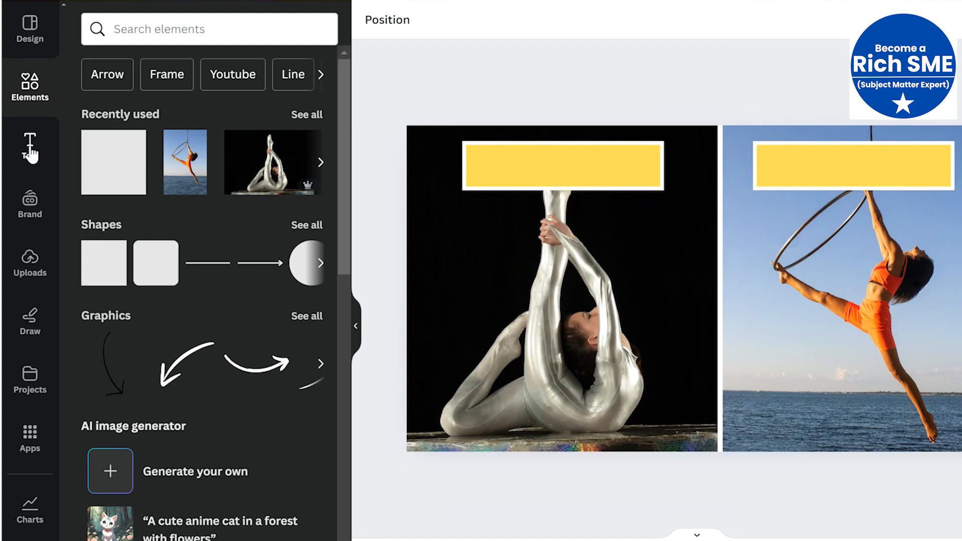
- Add a heading reading "Ad" and center it on the yellow banner over the contortionist photo
click(30, 150)
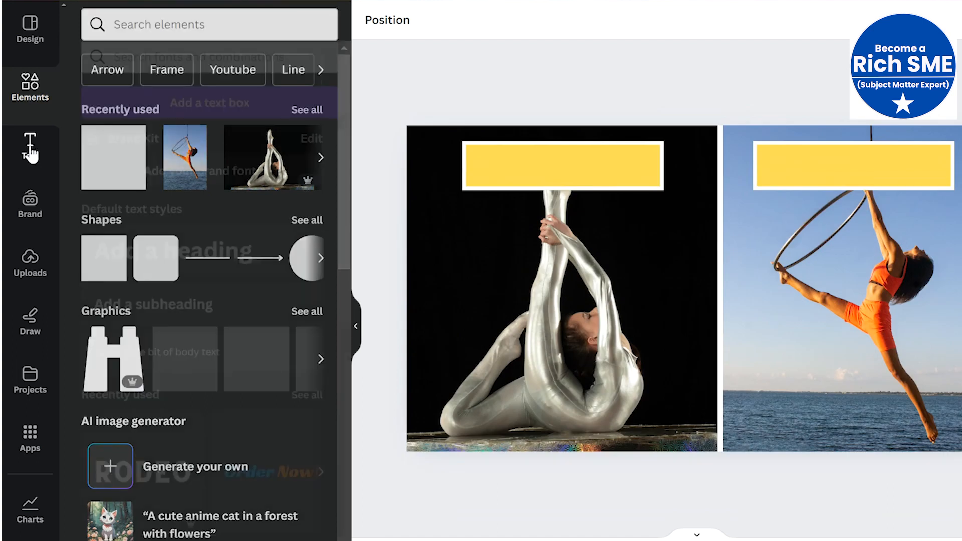
click(161, 231)
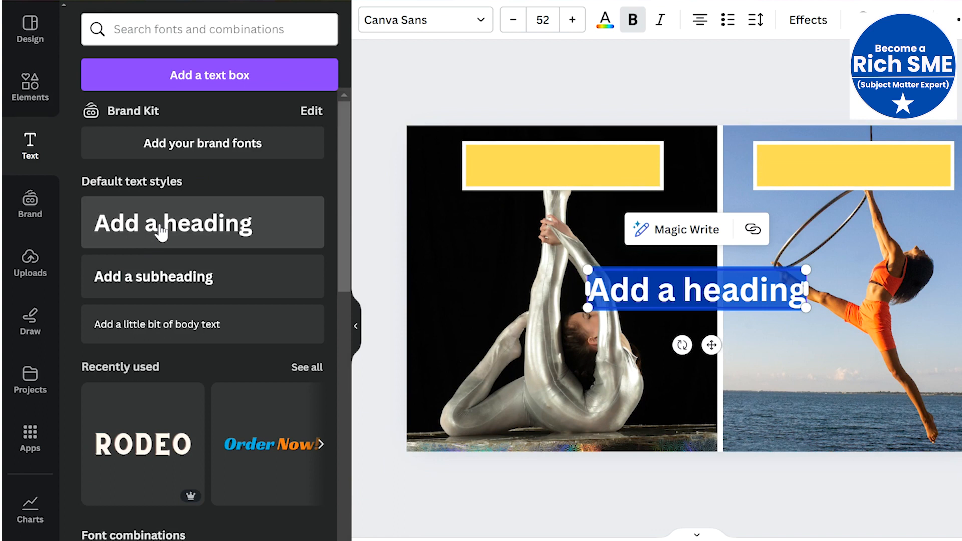
key(BackSpace)
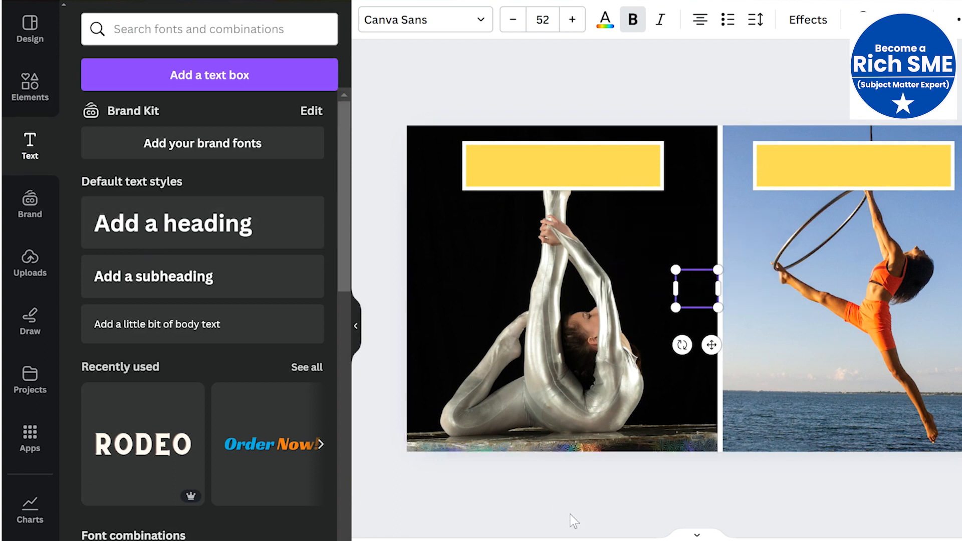
click(675, 509)
drag(696, 289, 556, 175)
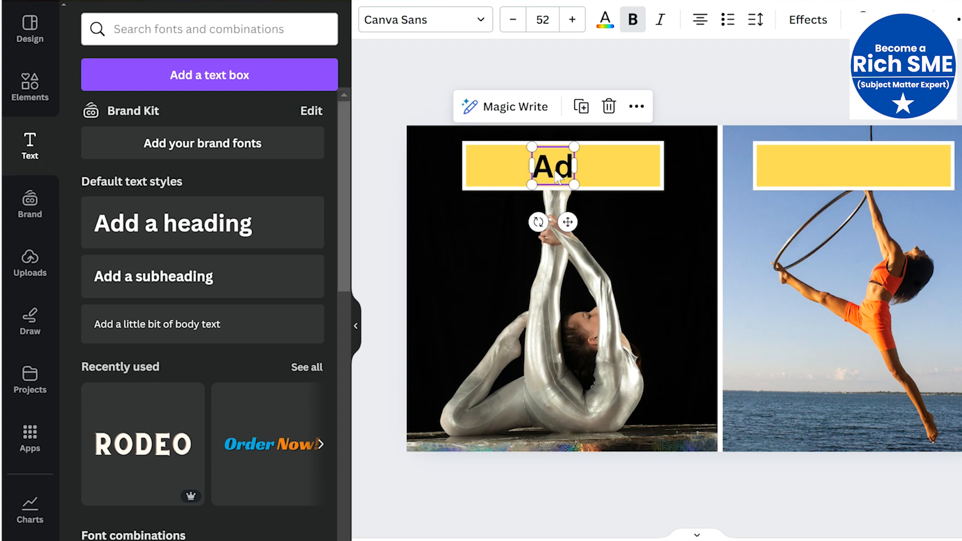
- Duplicate the "Ad" heading onto the banner over the hoop photo and change the copy's text to "Reality"
key(ctrl+d)
drag(556, 174, 859, 178)
double_click(858, 177)
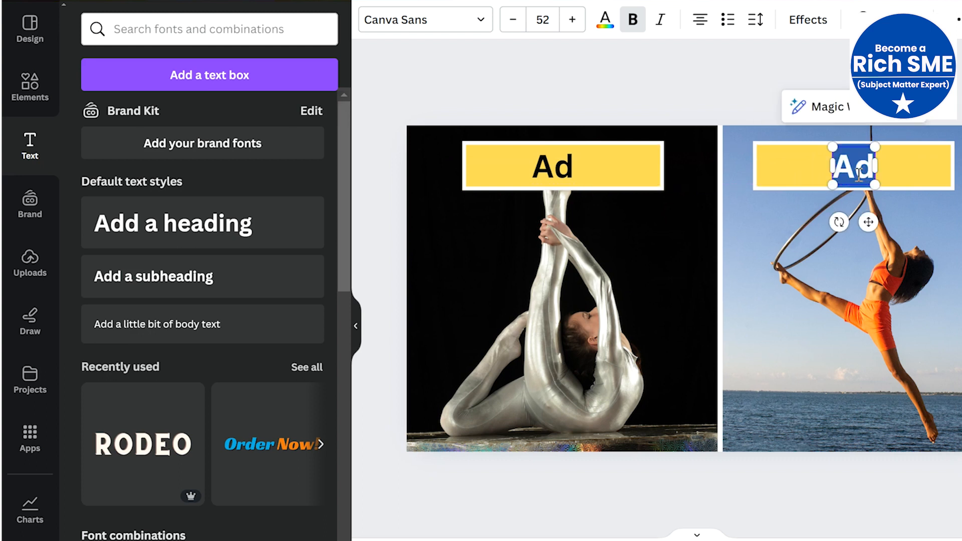
text(Reality)
click(626, 91)
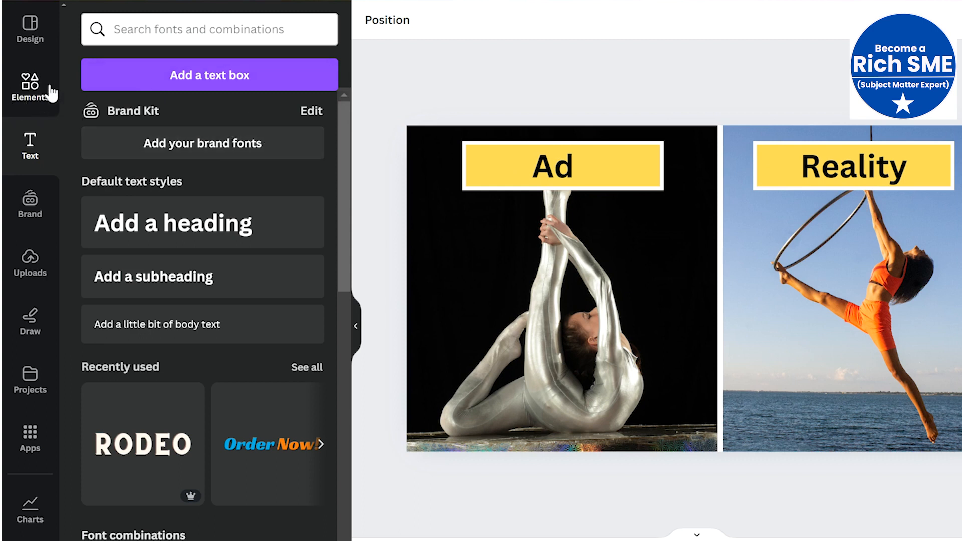
- Search the elements for "apple icon", narrow the results to graphics and add the bitten solid apple silhouette to the page
click(28, 95)
click(143, 30)
text(icons)
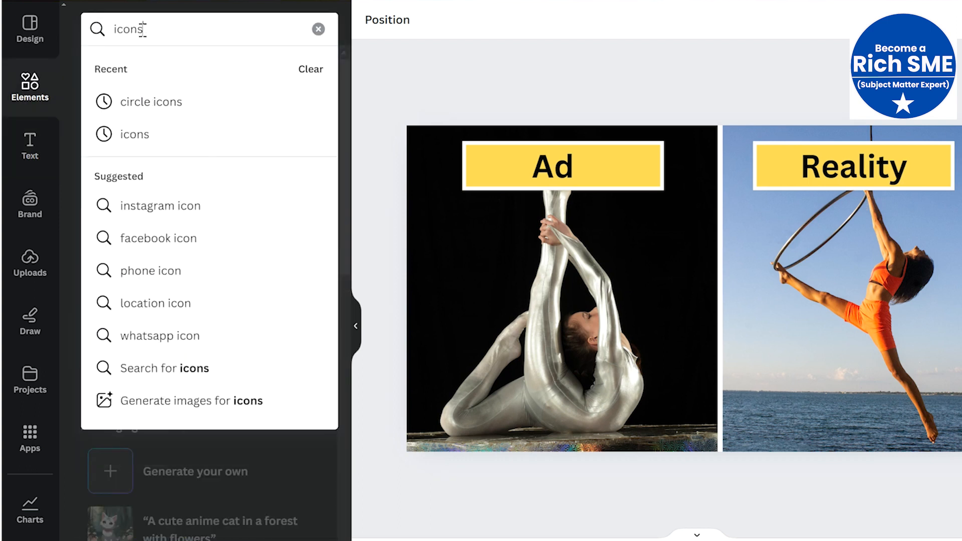
key(Return)
click(97, 39)
text(apple icon)
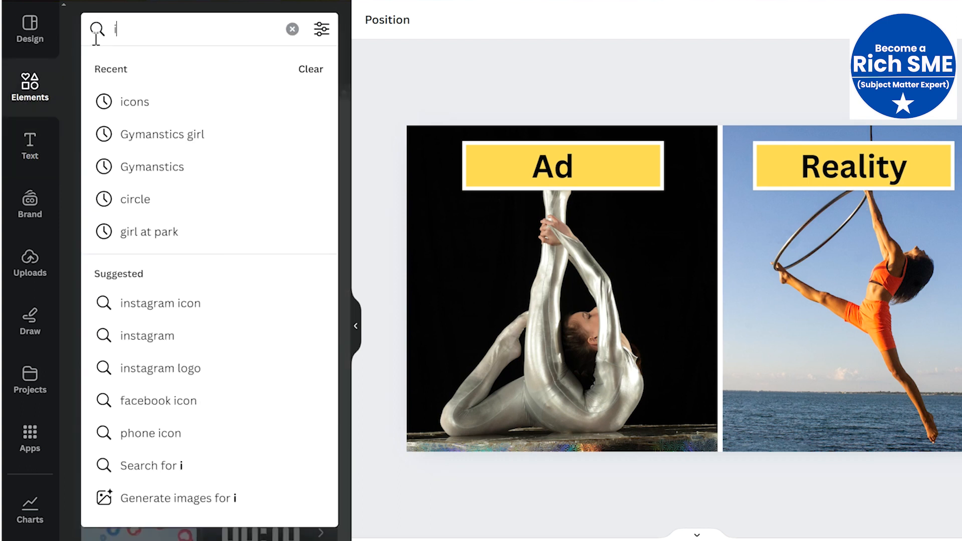
key(Return)
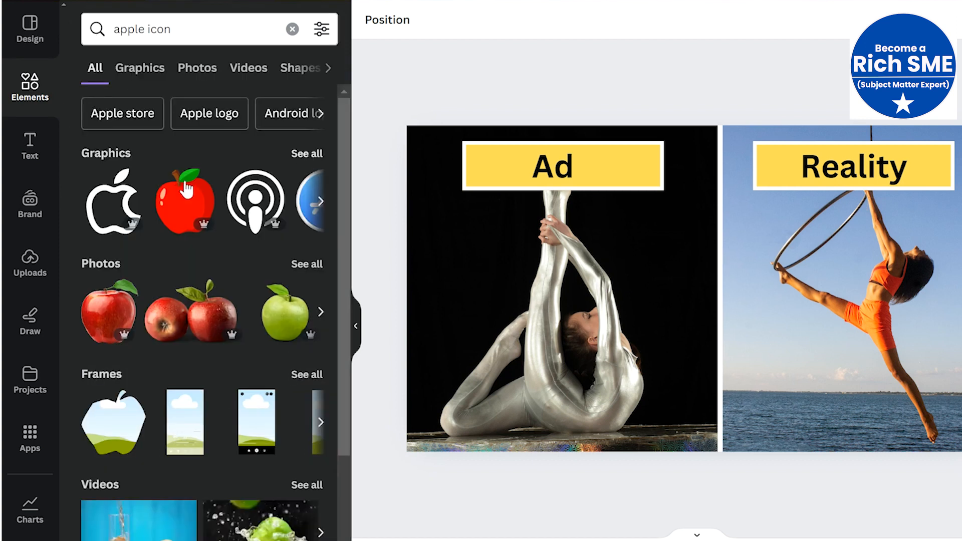
click(299, 156)
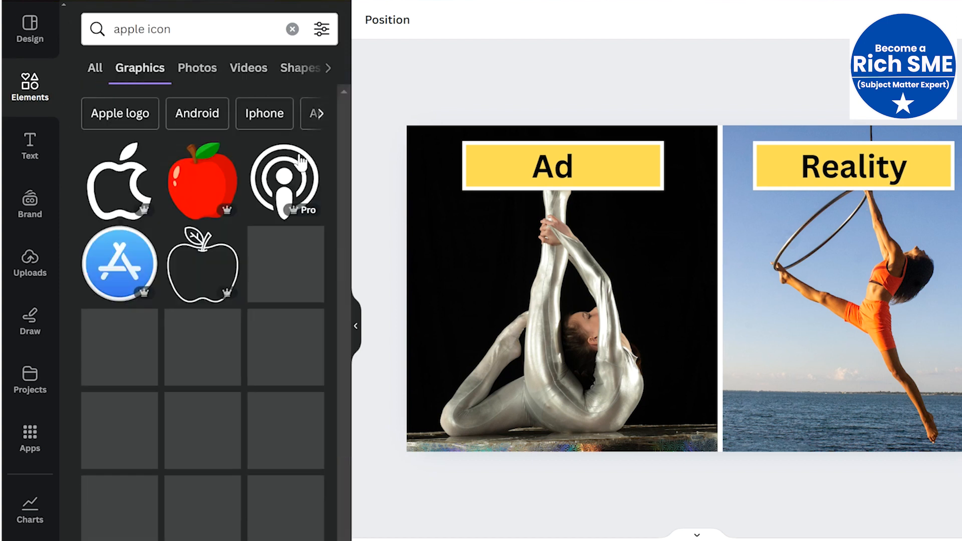
scroll(345, 221, down, 1)
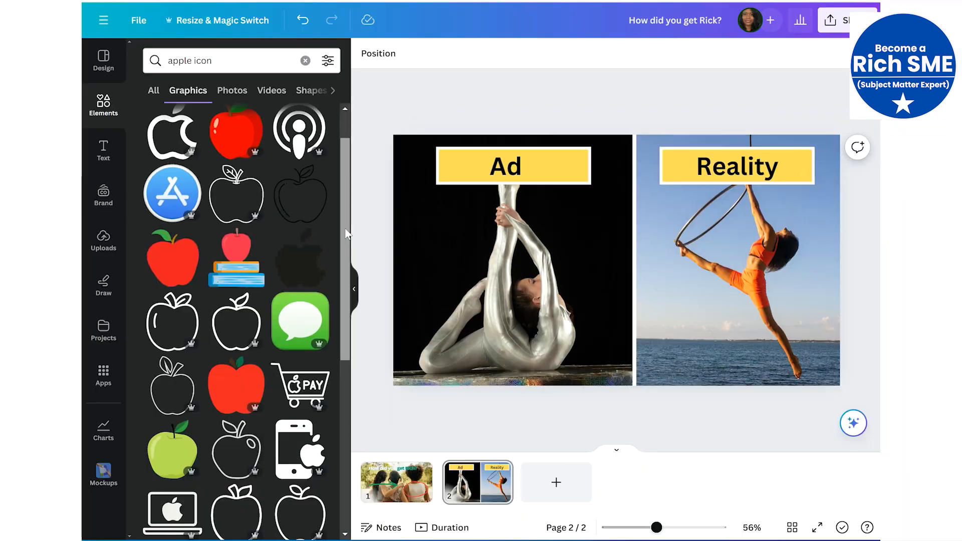
scroll(341, 269, down, 5)
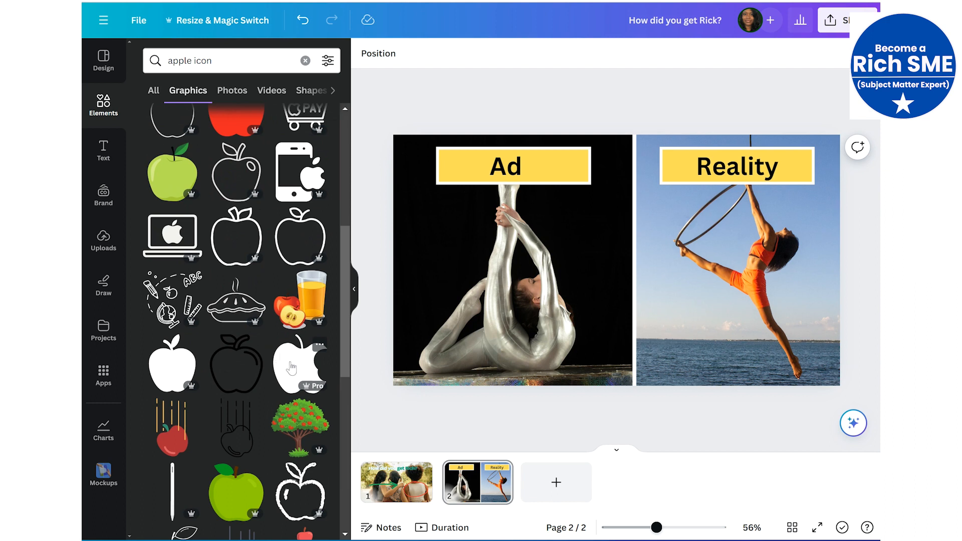
click(292, 368)
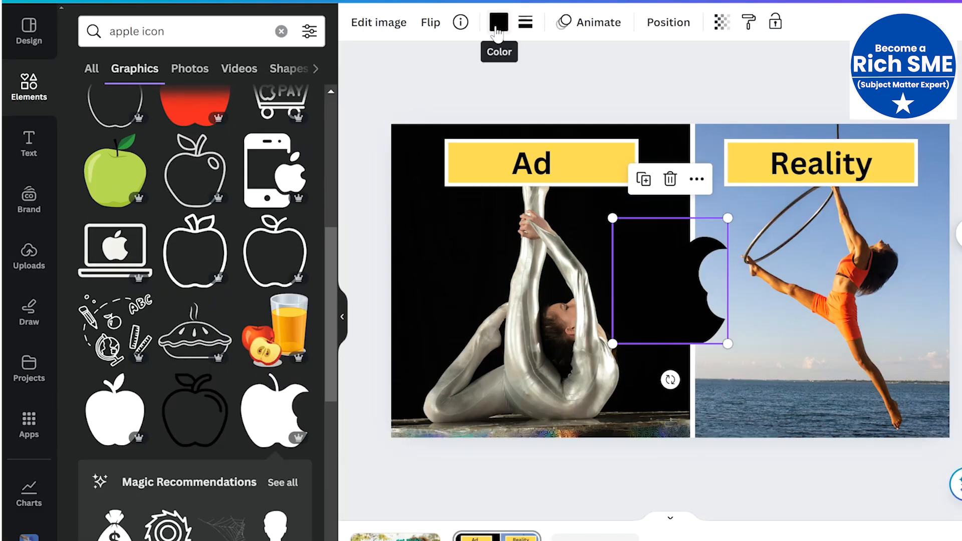
- Shrink the apple icon, place it on the yellow banner just before the word "Ad" and color it black
click(497, 30)
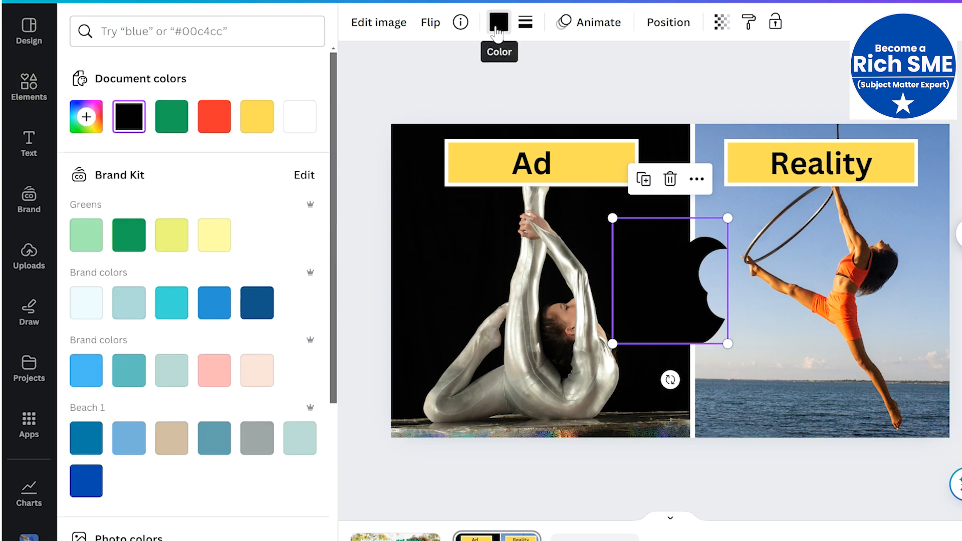
click(289, 122)
drag(652, 290, 456, 191)
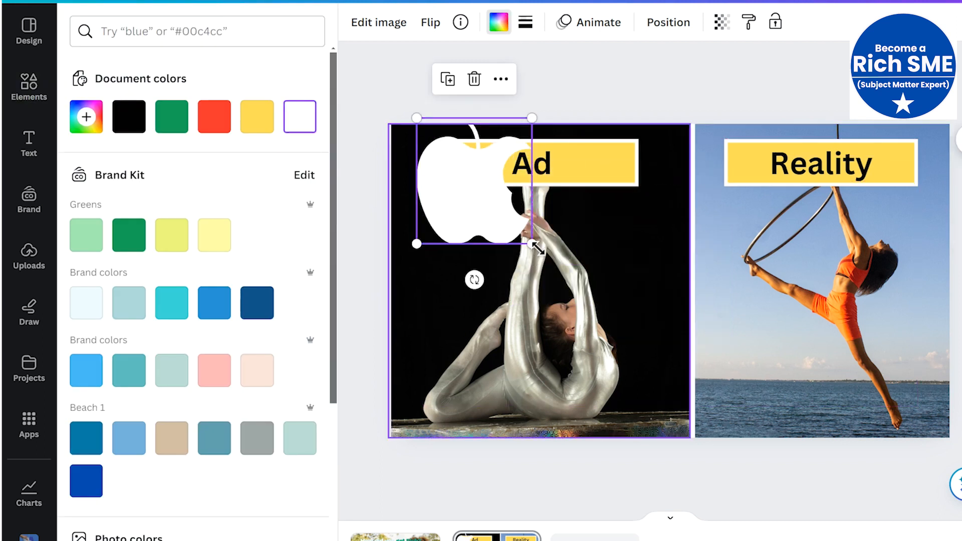
drag(534, 246, 486, 174)
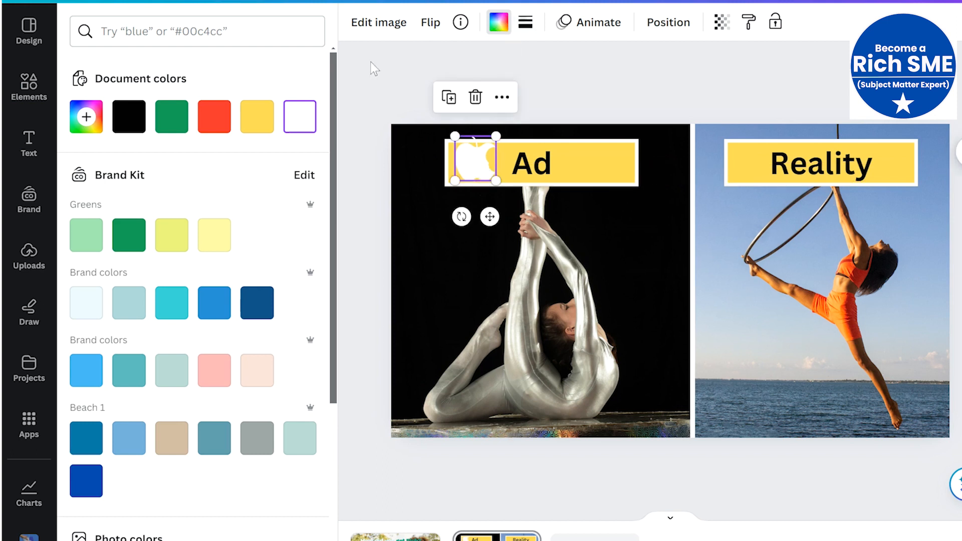
click(139, 114)
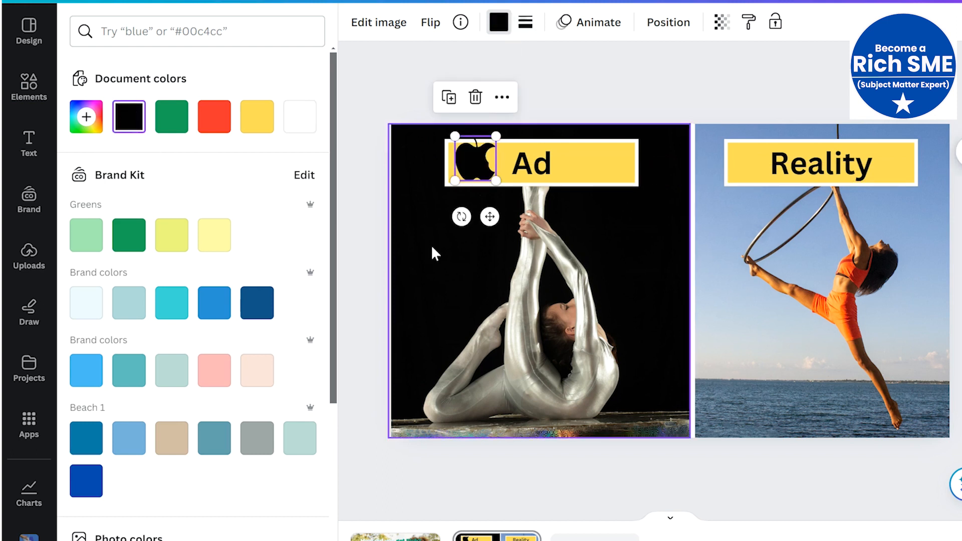
drag(496, 181, 483, 173)
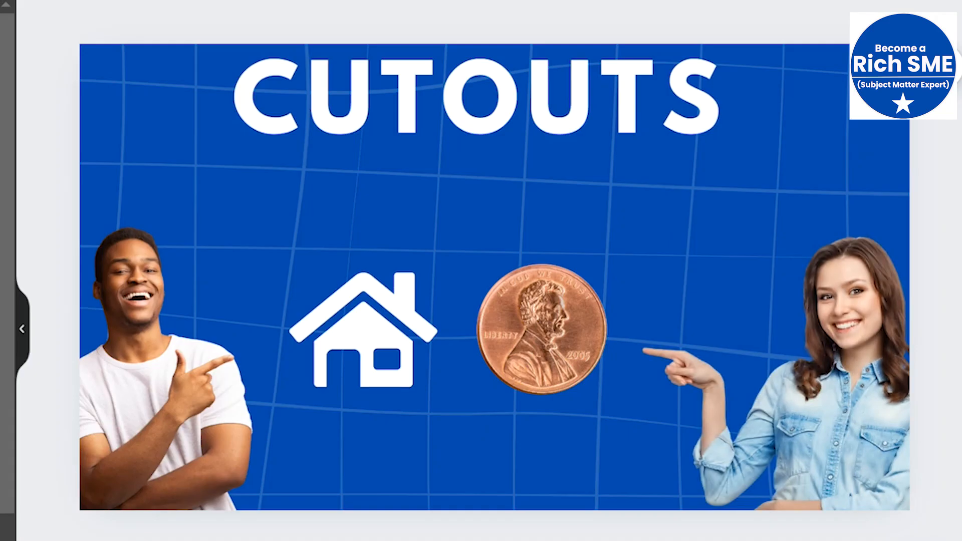
- Reposition the penny, house, man and woman cutouts individually on the blue "CUTOUTS" page
drag(543, 341, 563, 285)
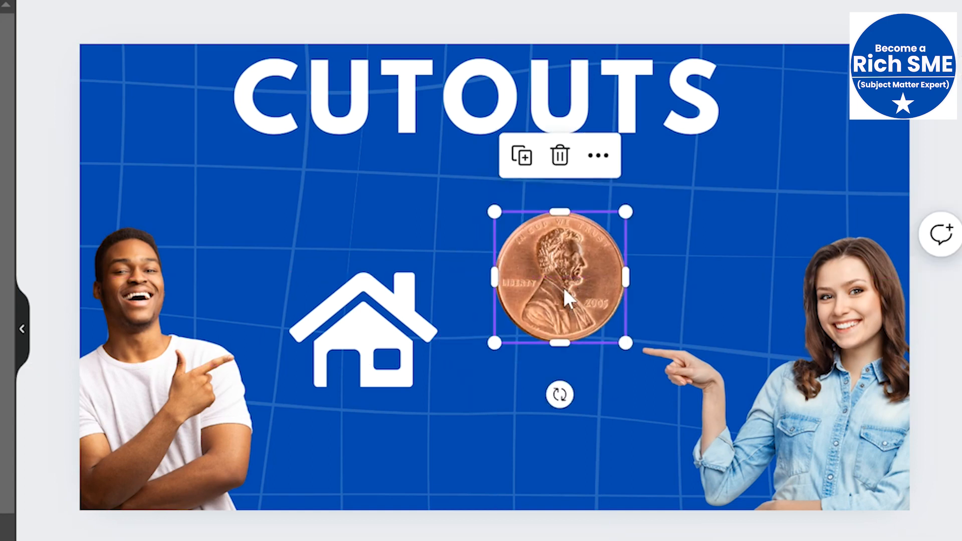
drag(390, 356, 370, 362)
drag(223, 383, 248, 371)
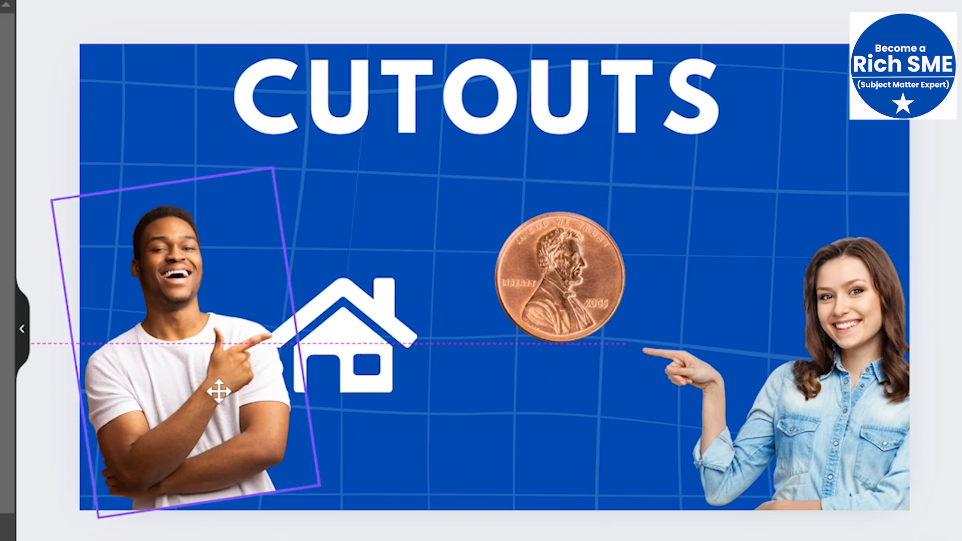
drag(740, 401, 717, 394)
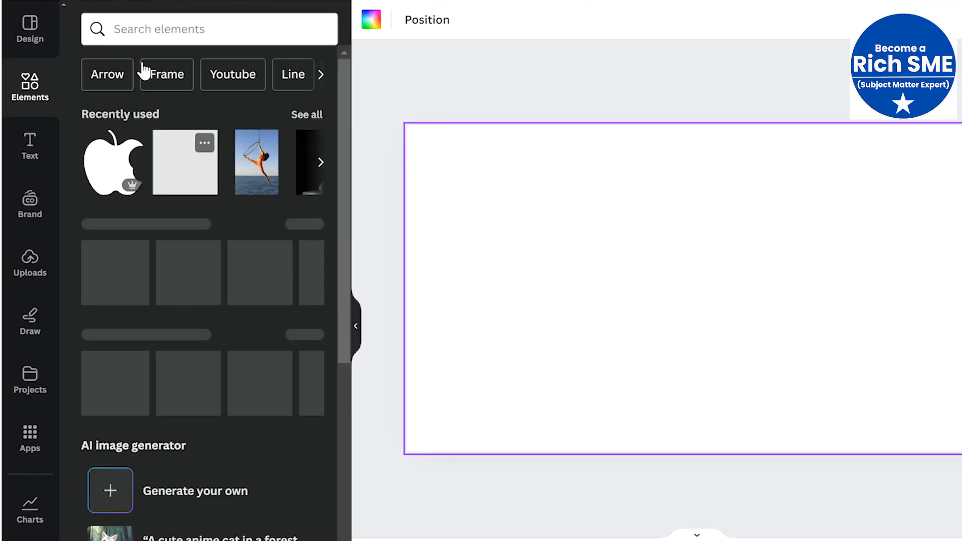
- Search the elements for "Man" and add the photo of the man in the blue T-shirt to the blank page
click(135, 26)
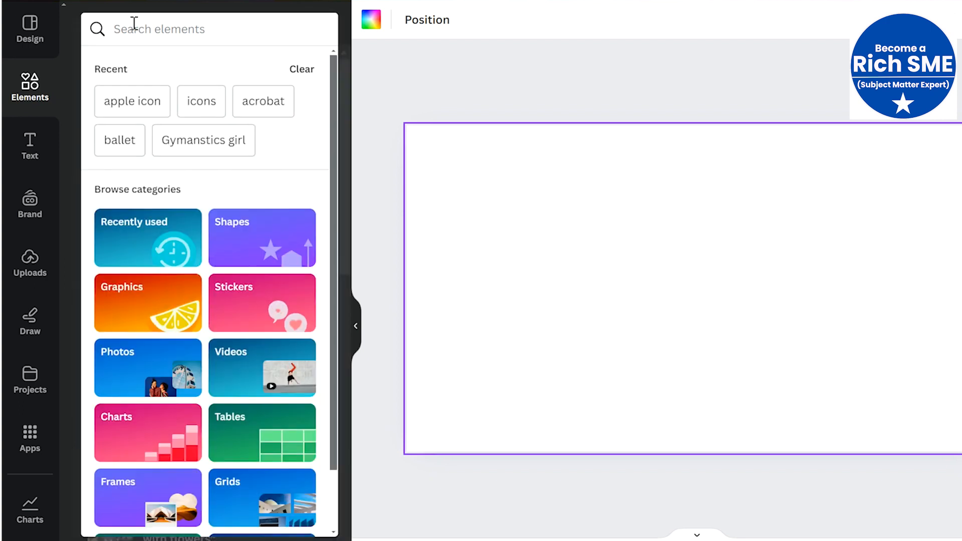
text(Man)
key(Return)
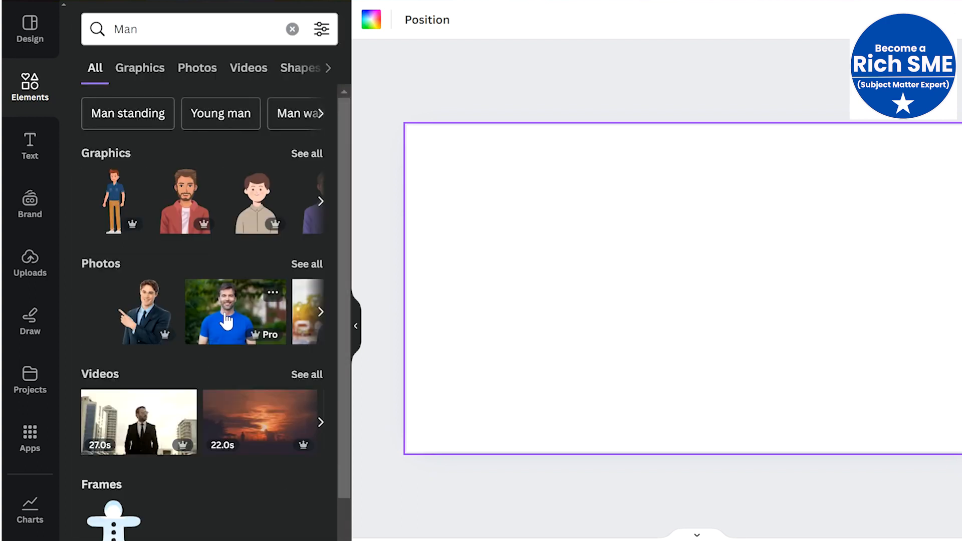
click(226, 322)
mouse_move(743, 314)
mouse_down()
mouse_move(728, 306)
mouse_move(747, 309)
mouse_move(722, 315)
mouse_move(741, 313)
mouse_move(744, 286)
mouse_move(742, 299)
mouse_move(723, 296)
mouse_move(754, 309)
mouse_move(738, 314)
mouse_up()
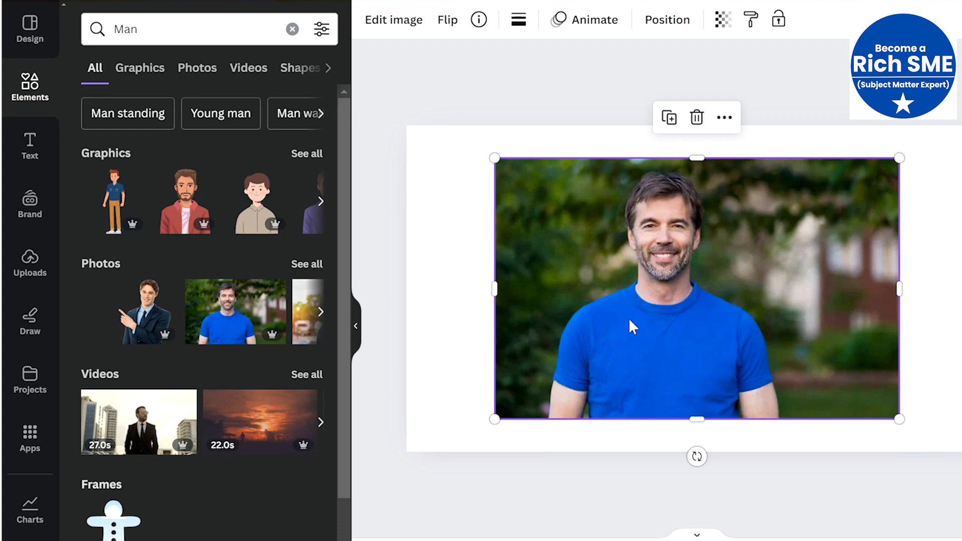
- Remove the background from the man's photo with BG Remover and shift the cutout slightly on the page
click(379, 29)
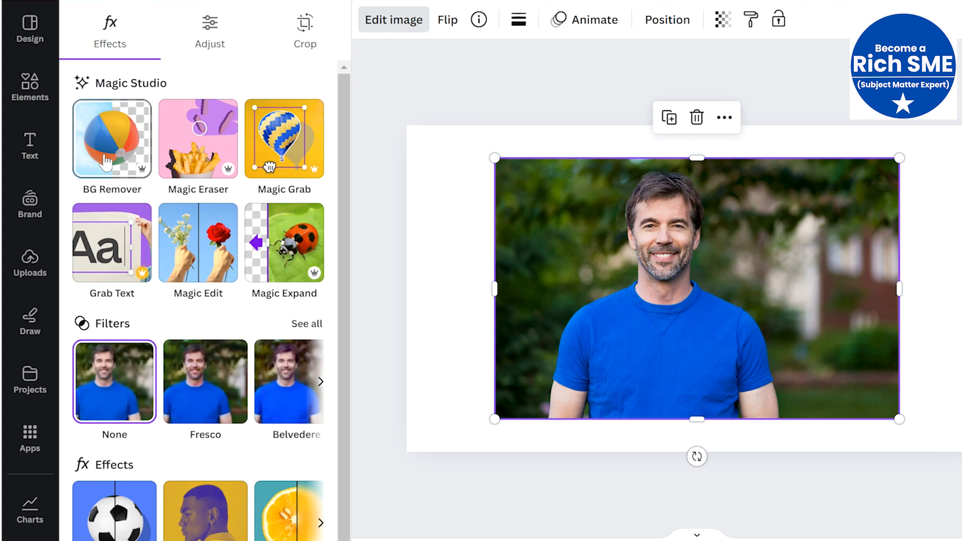
click(106, 162)
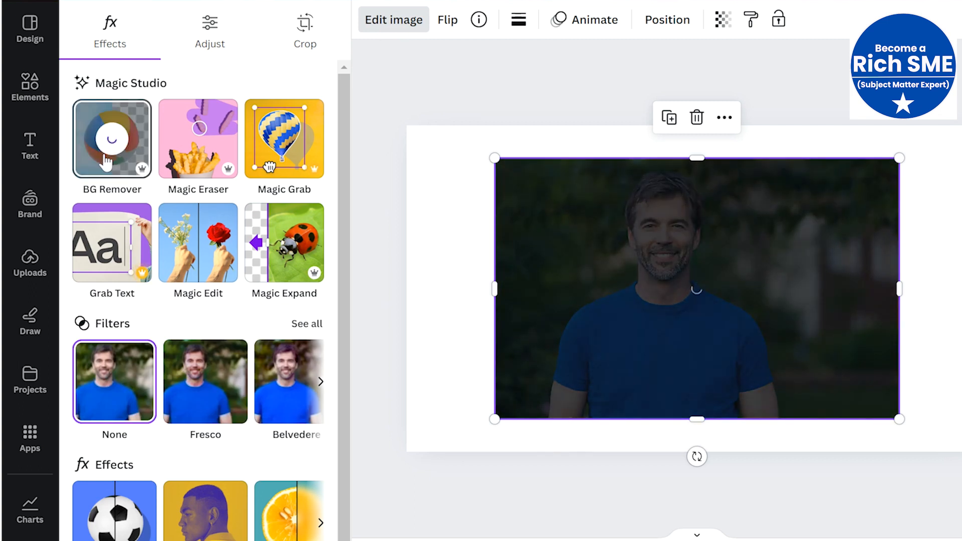
mouse_move(658, 339)
mouse_down()
mouse_move(642, 322)
mouse_move(667, 345)
mouse_up()
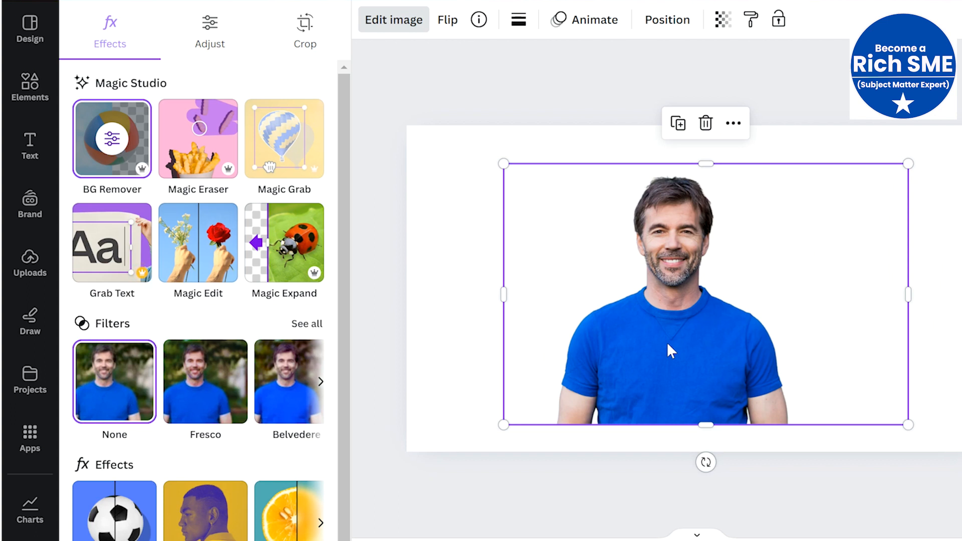
- Erase a band across the man's neck using the Magic Eraser brush at size 19
click(195, 169)
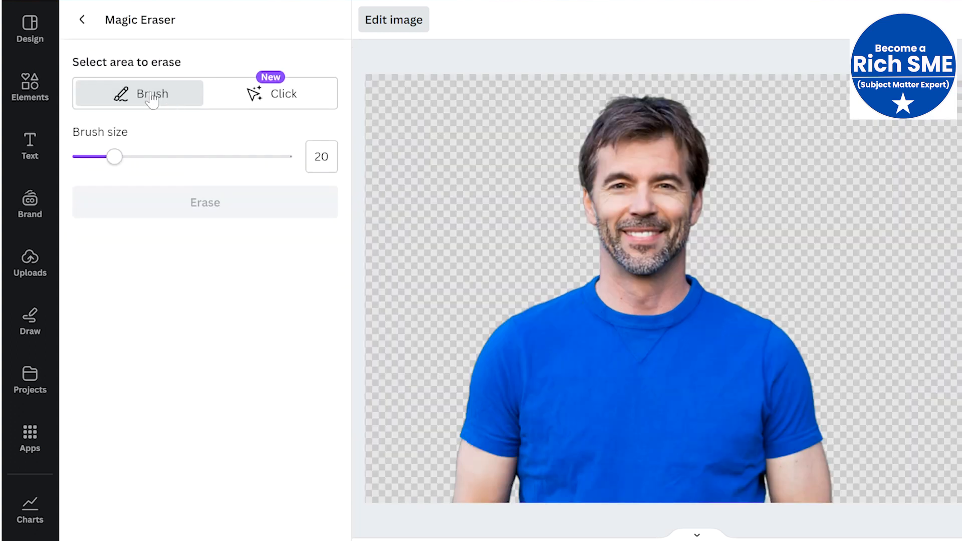
mouse_move(115, 166)
mouse_down()
mouse_move(93, 170)
mouse_move(236, 215)
mouse_move(111, 200)
mouse_up()
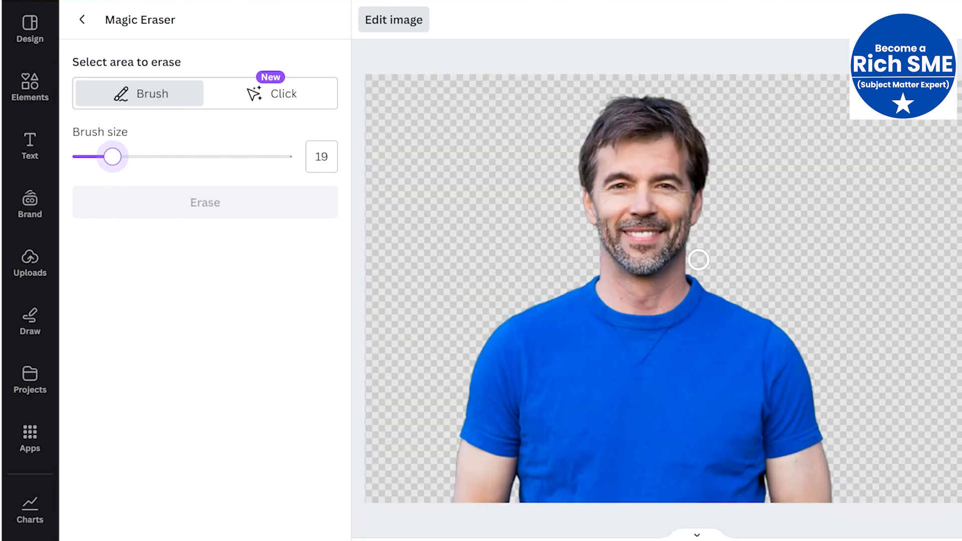
mouse_move(696, 262)
mouse_down()
mouse_move(604, 290)
mouse_move(572, 276)
mouse_move(575, 264)
mouse_move(722, 256)
mouse_up()
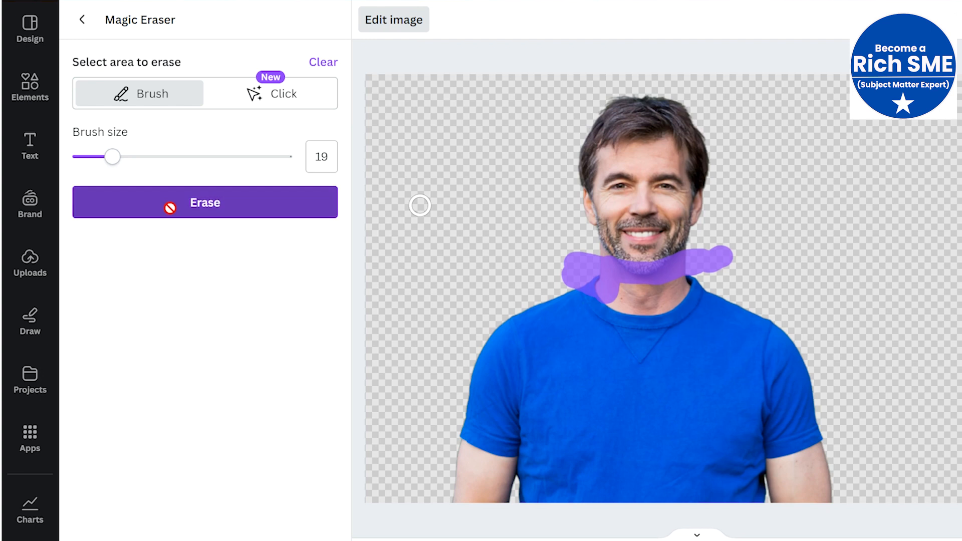
click(170, 207)
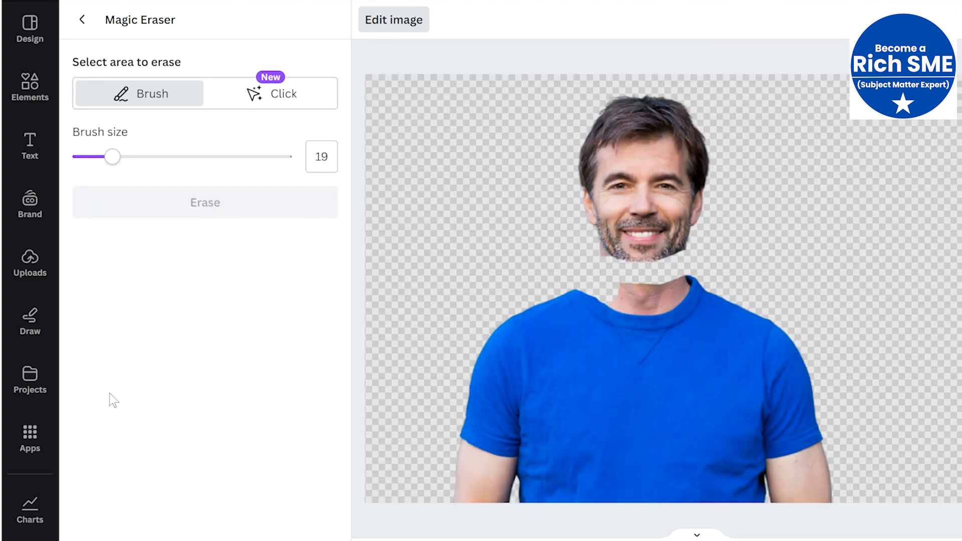
- Leave Magic Eraser, undo the erased neck area and delete the man's photo from the page
click(82, 26)
key(ctrl+z)
key(Delete)
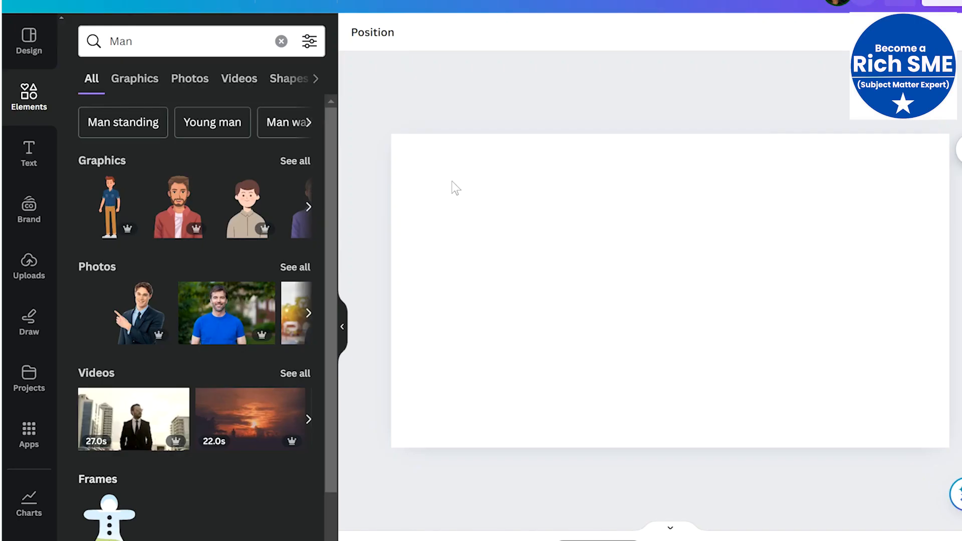
- Search the elements for "grass", add the green turf photo and enlarge it to cover the whole page
click(30, 104)
click(152, 40)
text(grass)
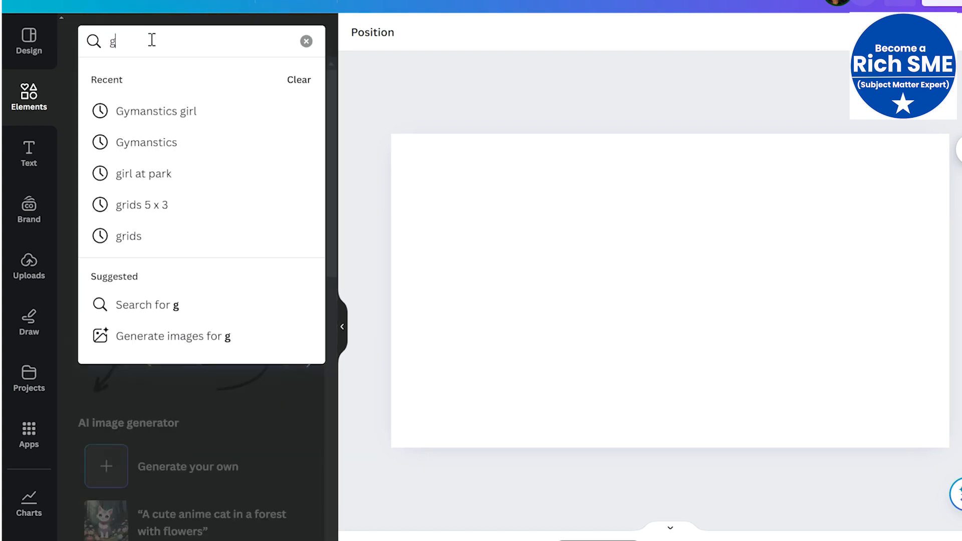
key(Return)
click(235, 321)
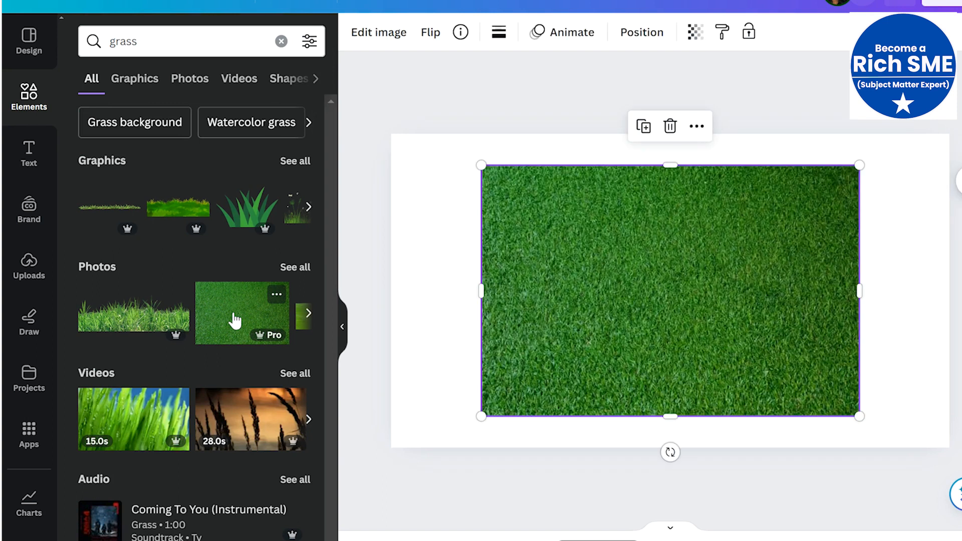
drag(381, 133, 359, 122)
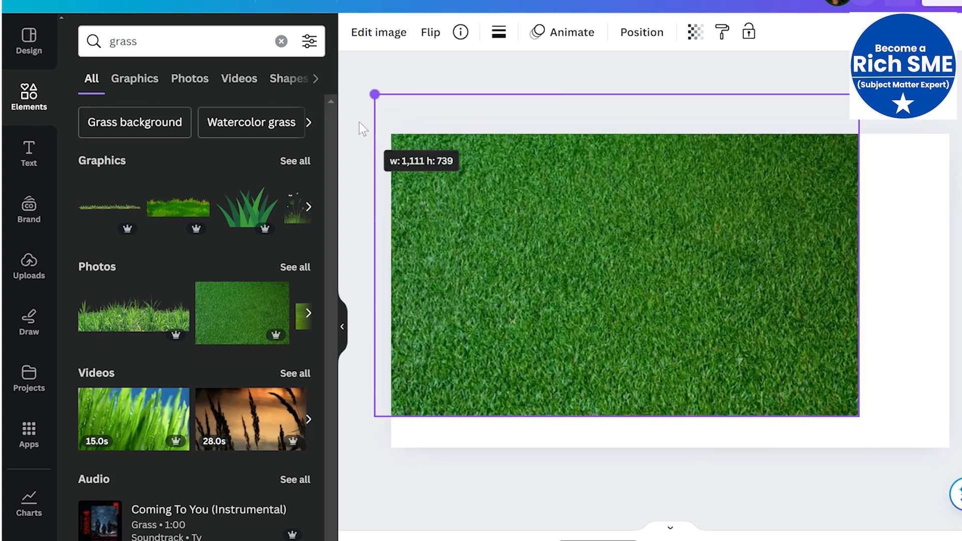
drag(860, 416, 958, 494)
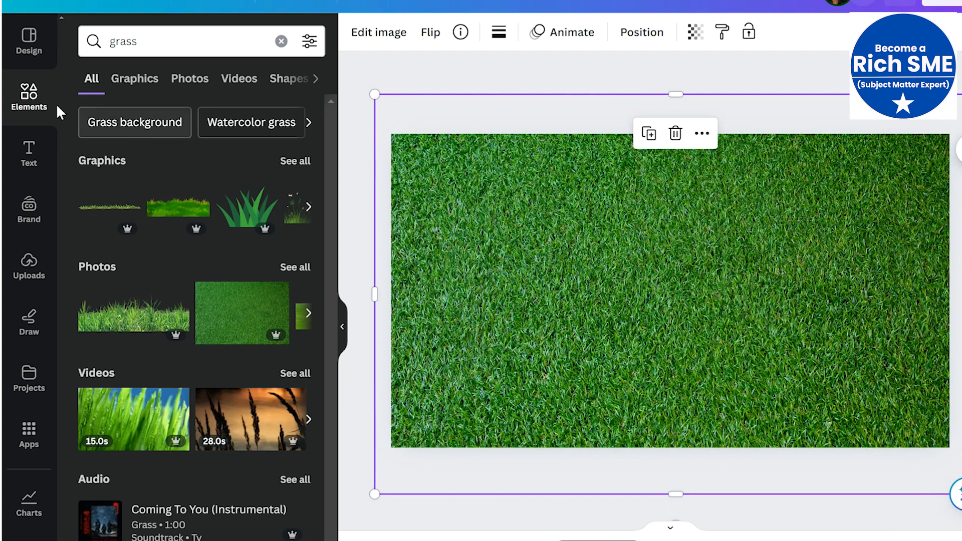
- Add the recently used photo of the man in the blue T-shirt over the grass and remove its background
click(25, 97)
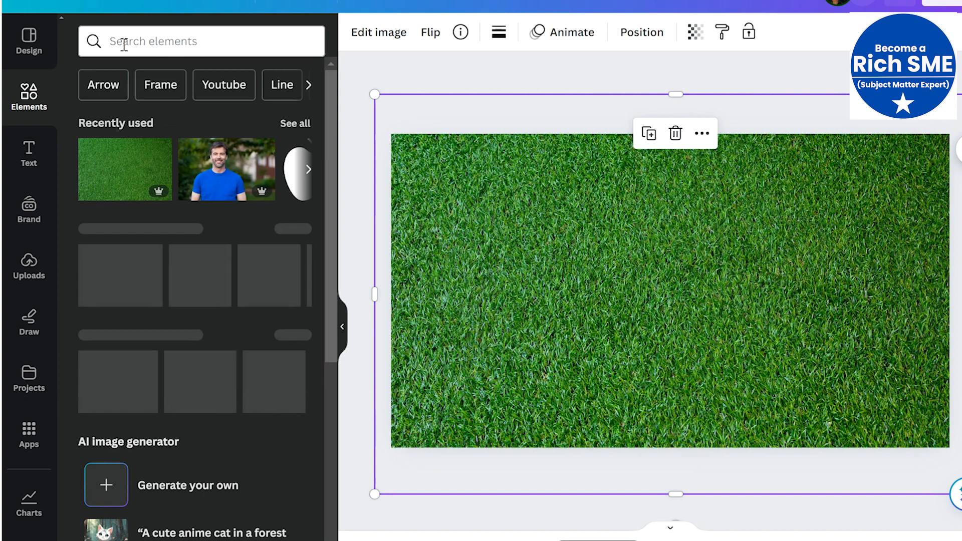
click(215, 175)
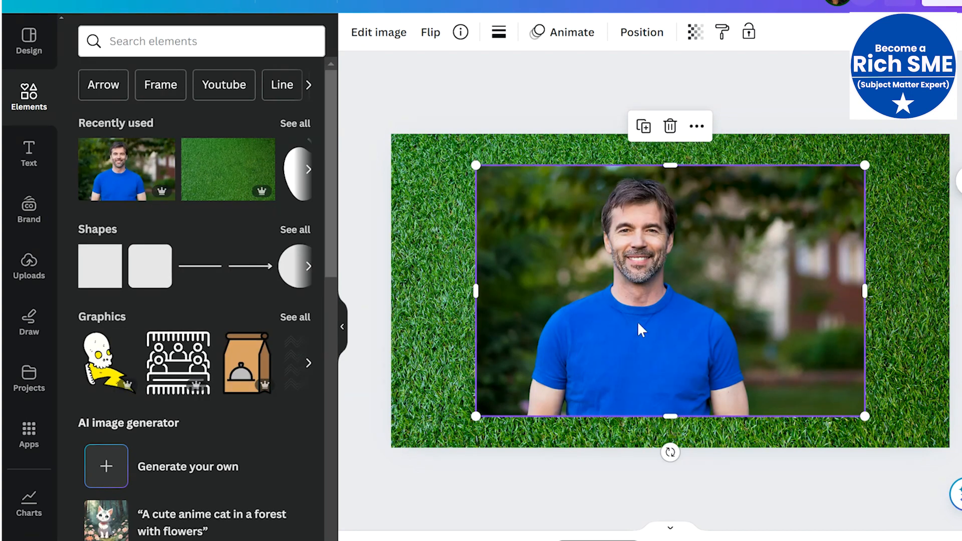
click(370, 31)
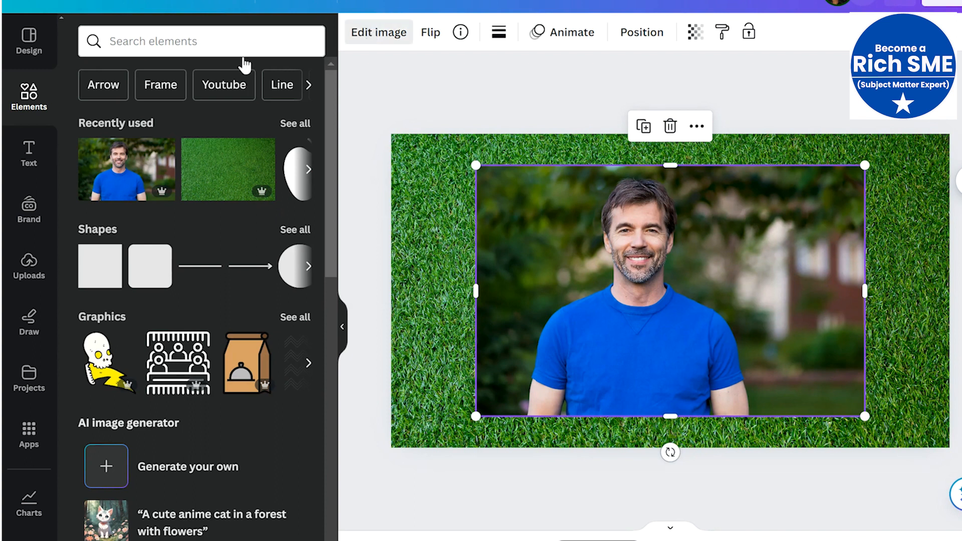
click(109, 157)
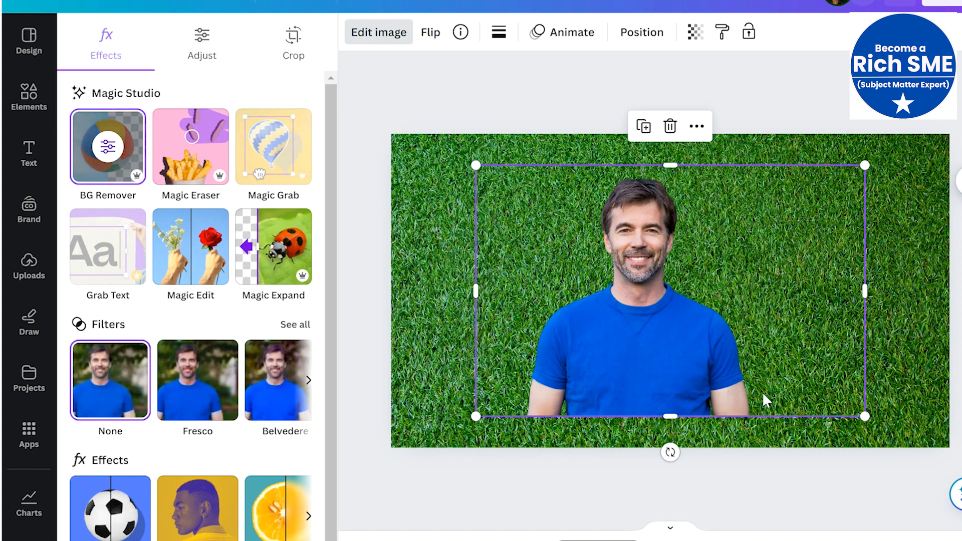
- Enlarge the man's cutout and place it centered against the bottom edge of the grass background
drag(623, 362, 645, 440)
drag(500, 245, 458, 191)
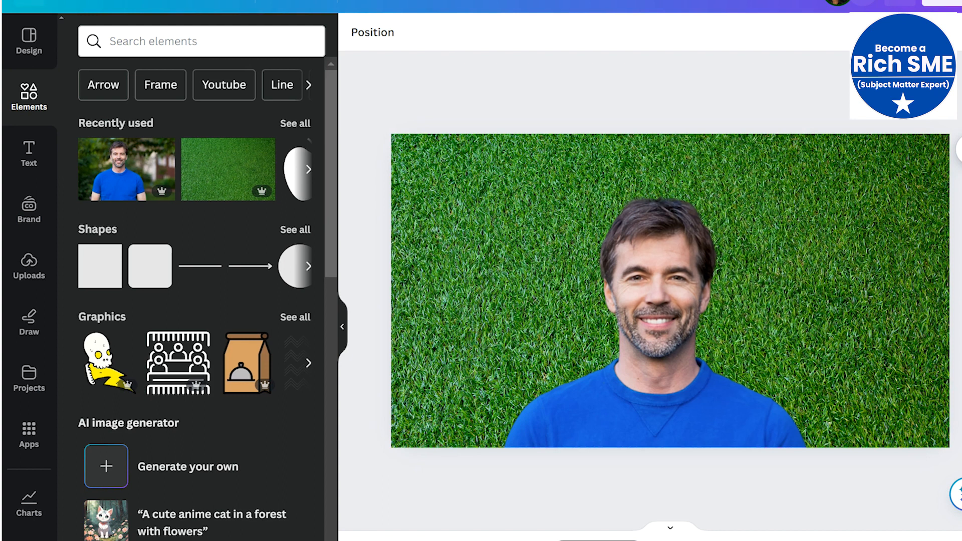
- Search the elements for "penny", add the copper penny photo, shrink it and place it on the grass left of the man
click(136, 43)
text(penny)
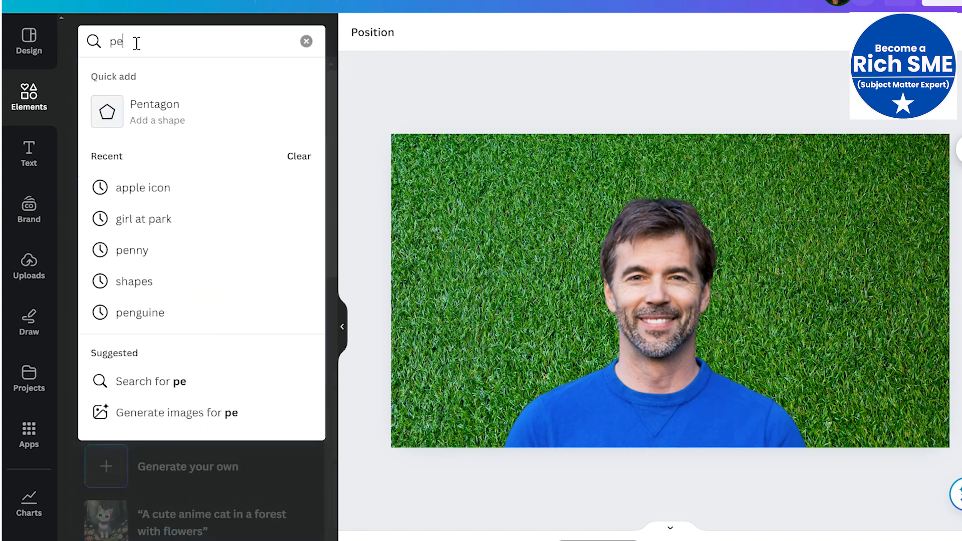
key(Return)
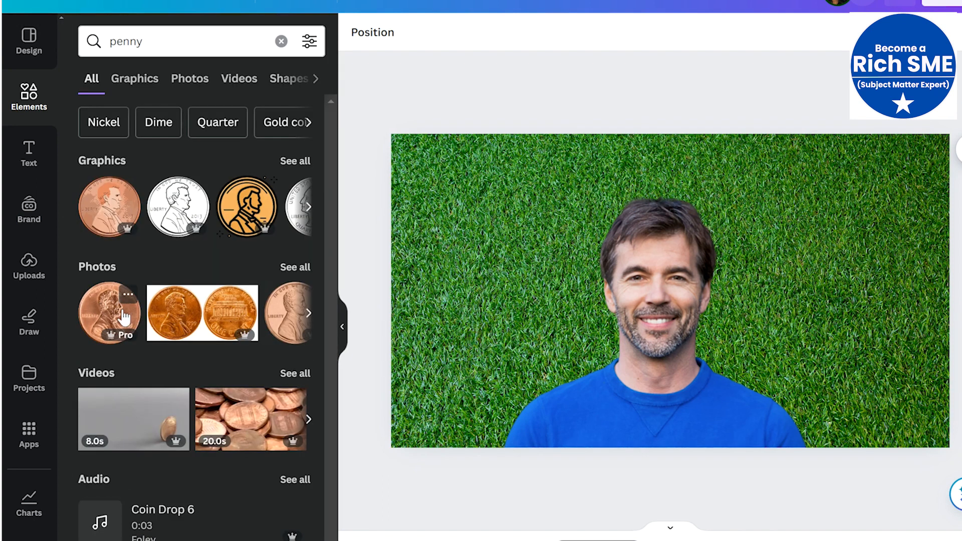
click(93, 320)
drag(666, 311, 540, 327)
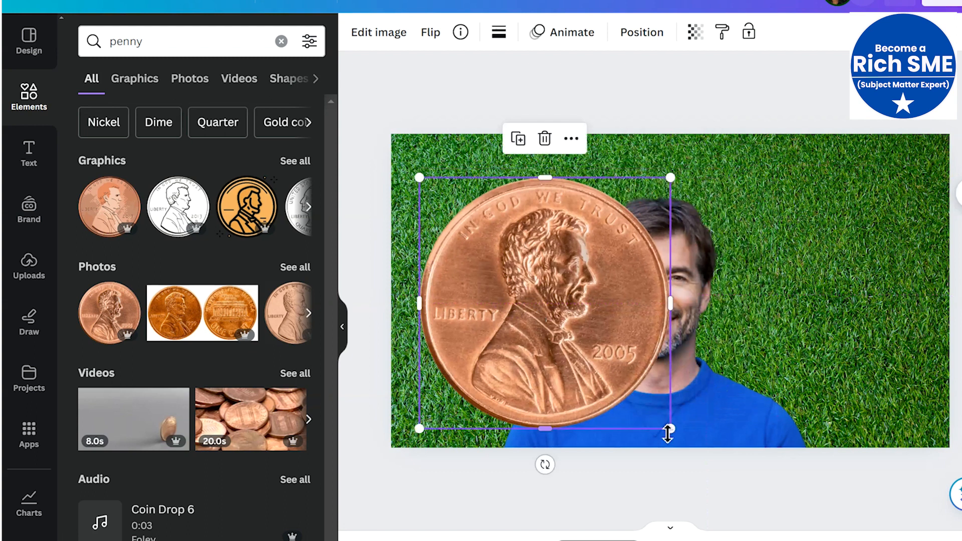
drag(617, 388, 541, 318)
drag(498, 286, 499, 328)
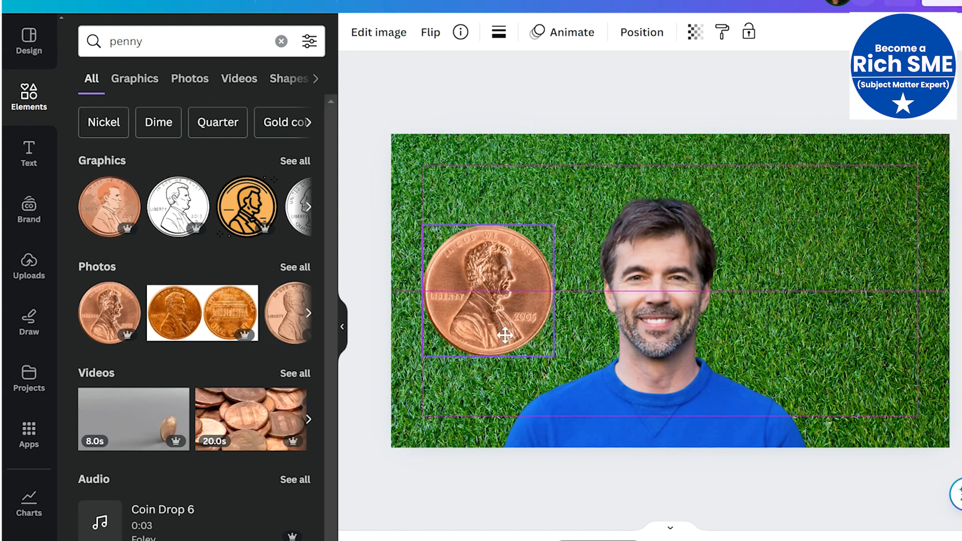
click(531, 471)
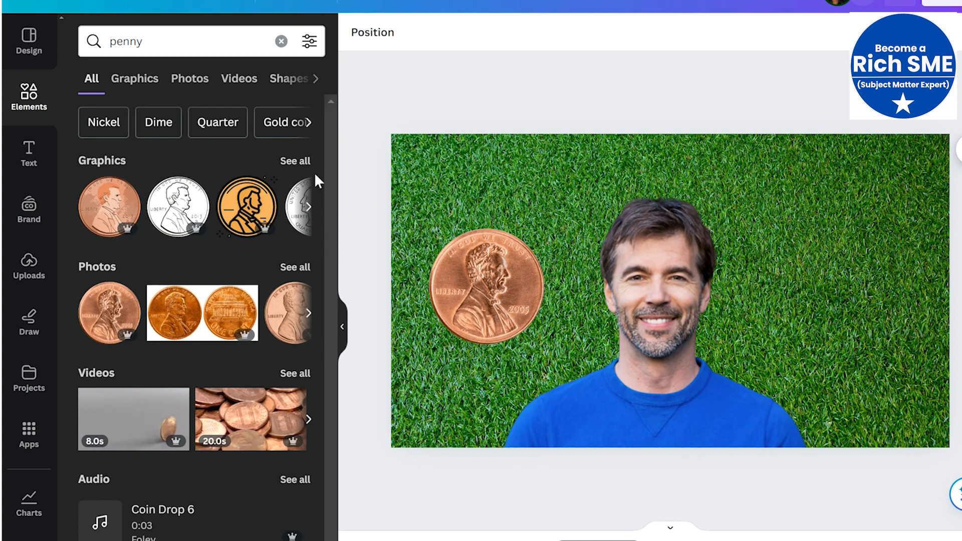
- Search for "dollar", add the one-dollar bill photo to the right of the man and rotate it to a slightly tilted upright position
click(148, 41)
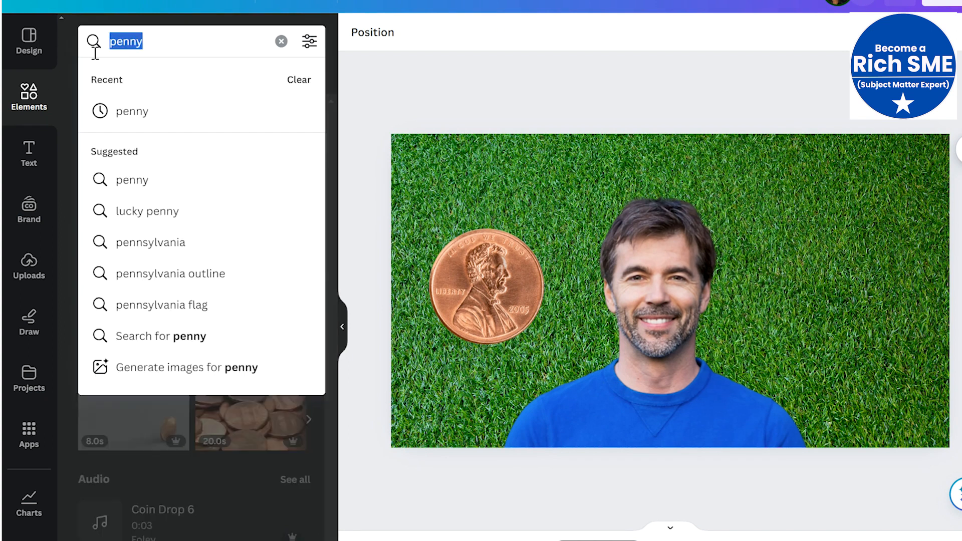
text(dollar)
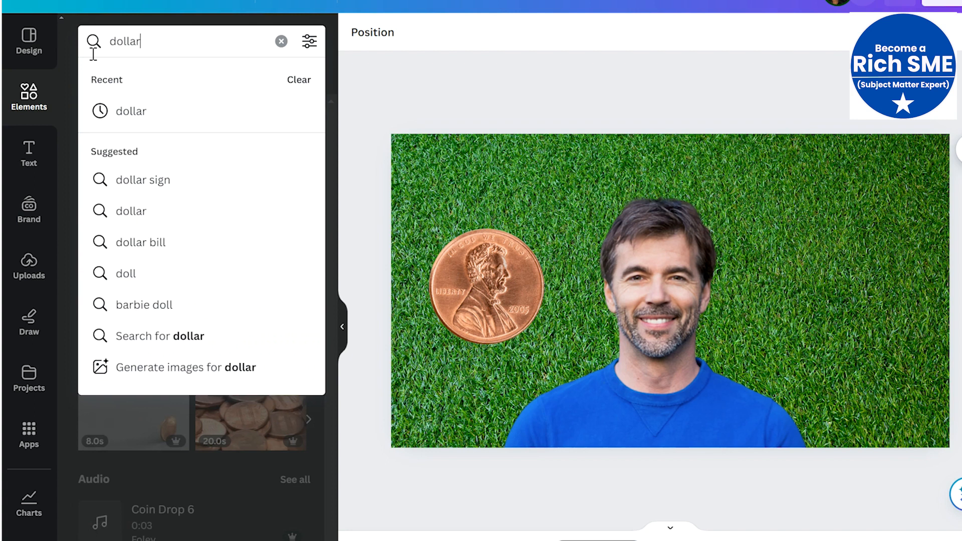
key(Return)
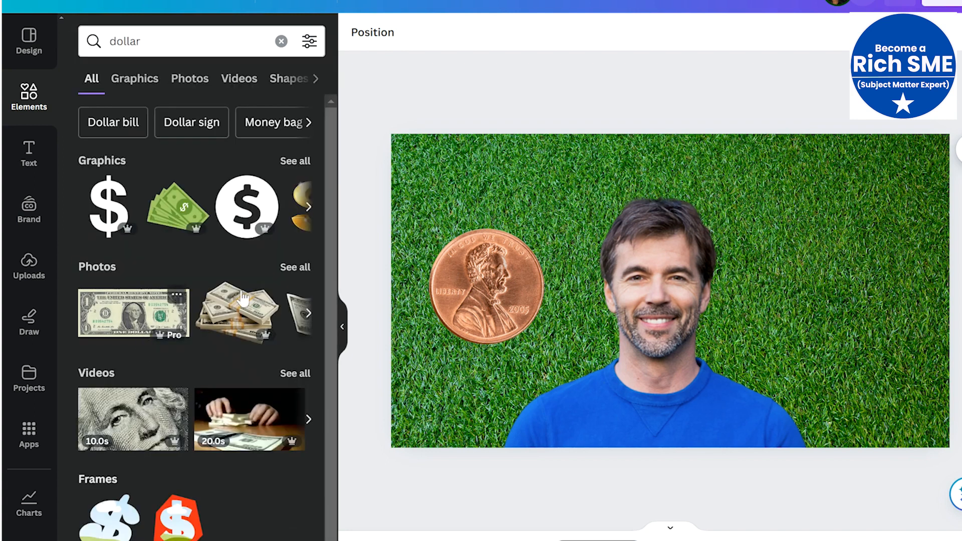
click(107, 330)
drag(423, 185, 775, 335)
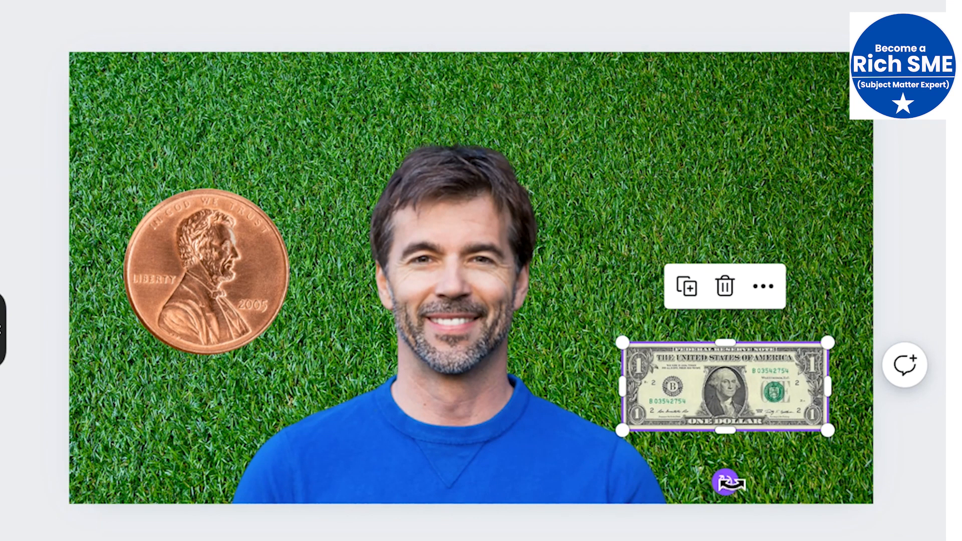
drag(729, 484, 632, 412)
drag(721, 360, 660, 268)
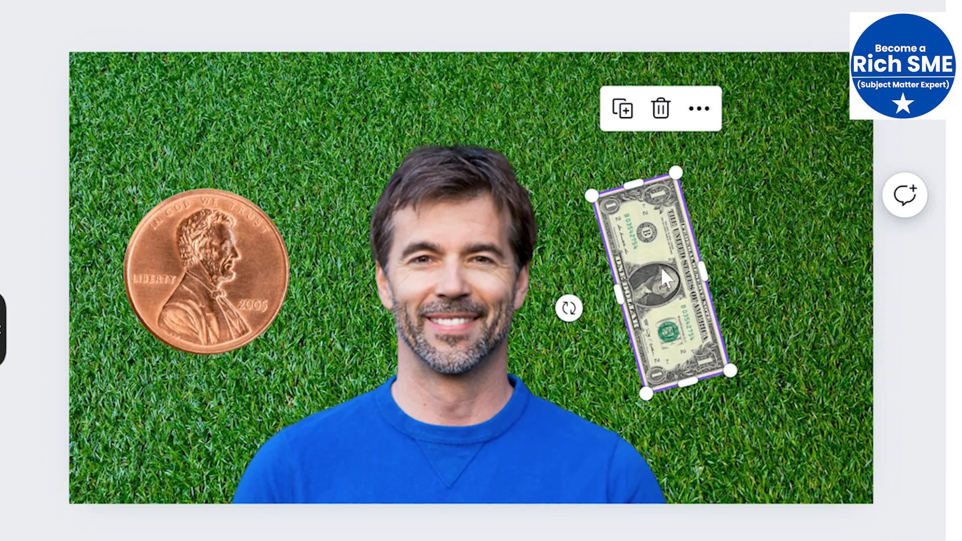
- Duplicate the dollar bill twice, offsetting the copies to the right and rotating each slightly to form a fan of three bills
key(ctrl+d)
drag(681, 251, 722, 237)
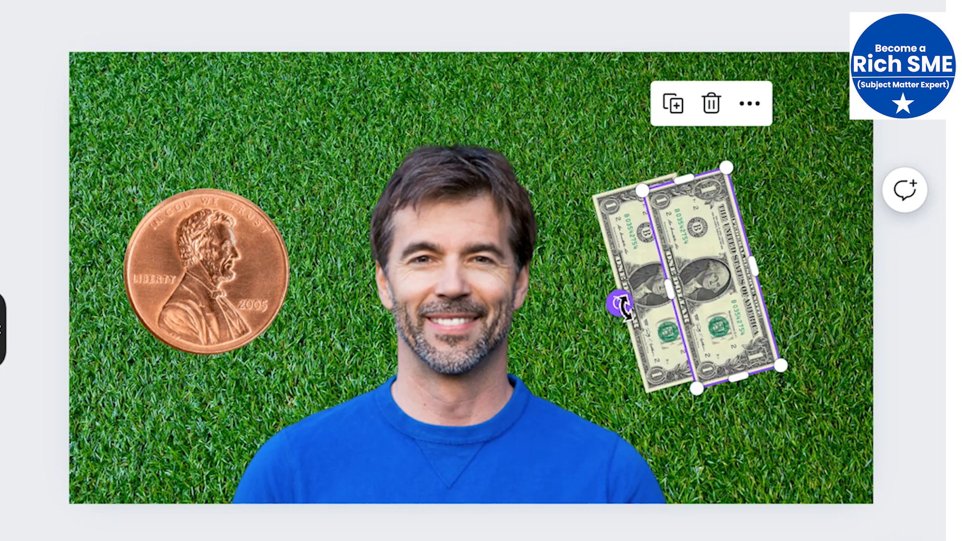
drag(619, 302, 610, 289)
key(ctrl+d)
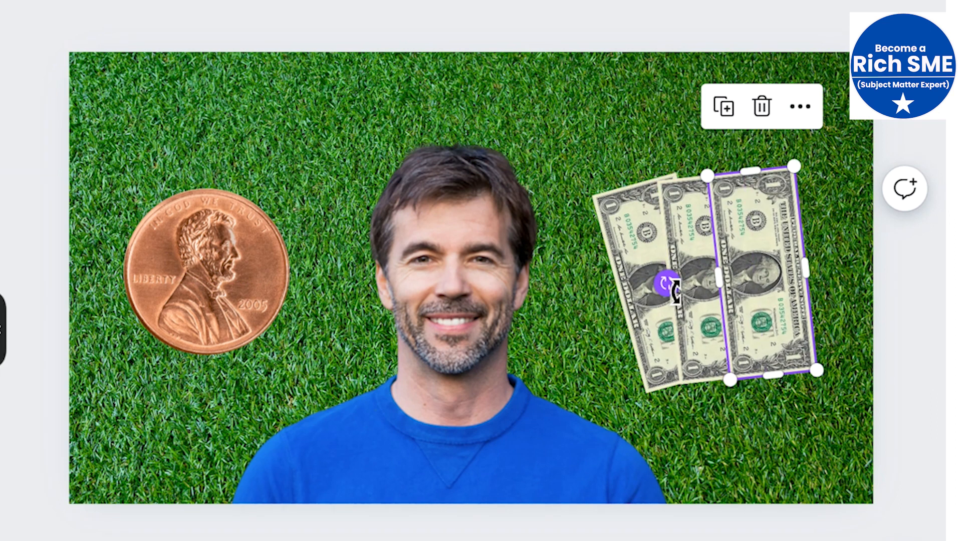
drag(674, 290, 651, 283)
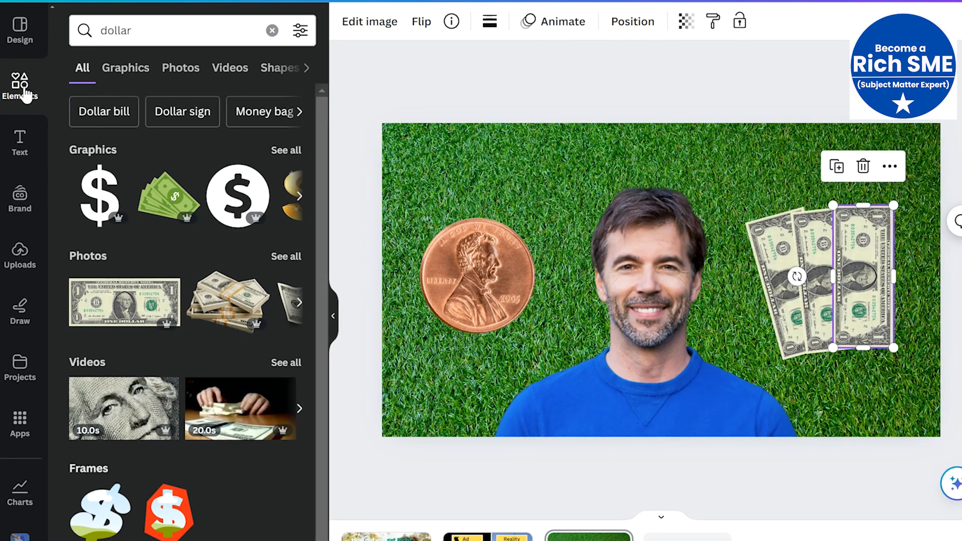
- Search the elements for "arrow" and add the white curved arrow graphic to the page
click(95, 30)
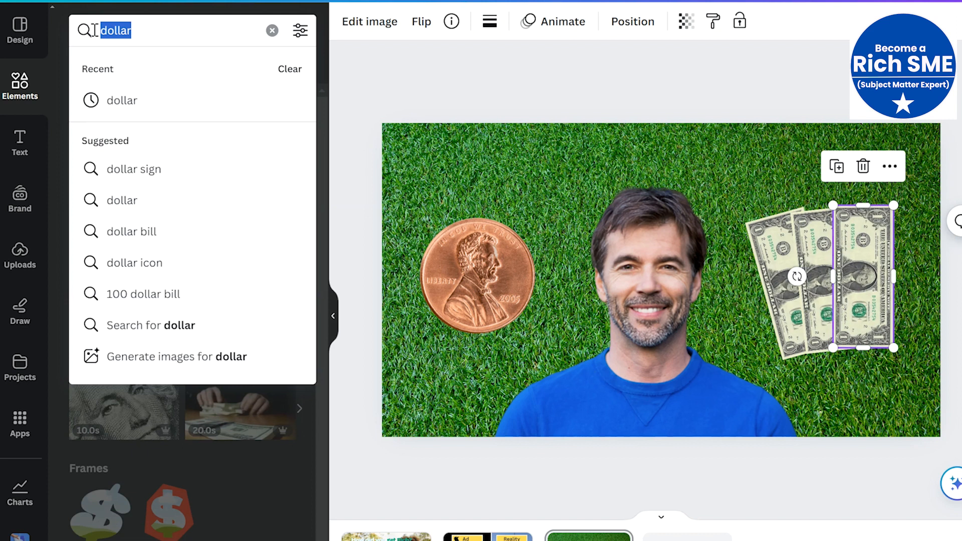
text(arrow)
key(Return)
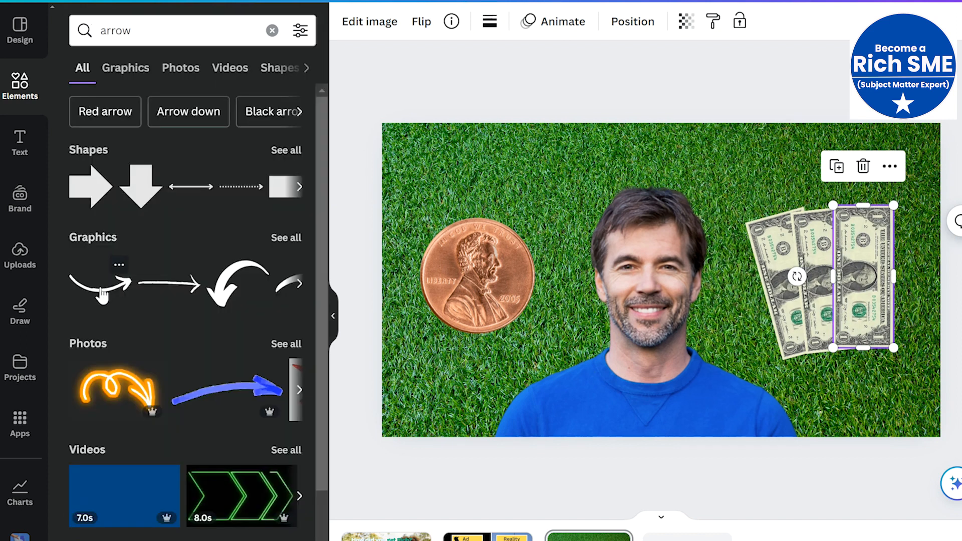
click(102, 293)
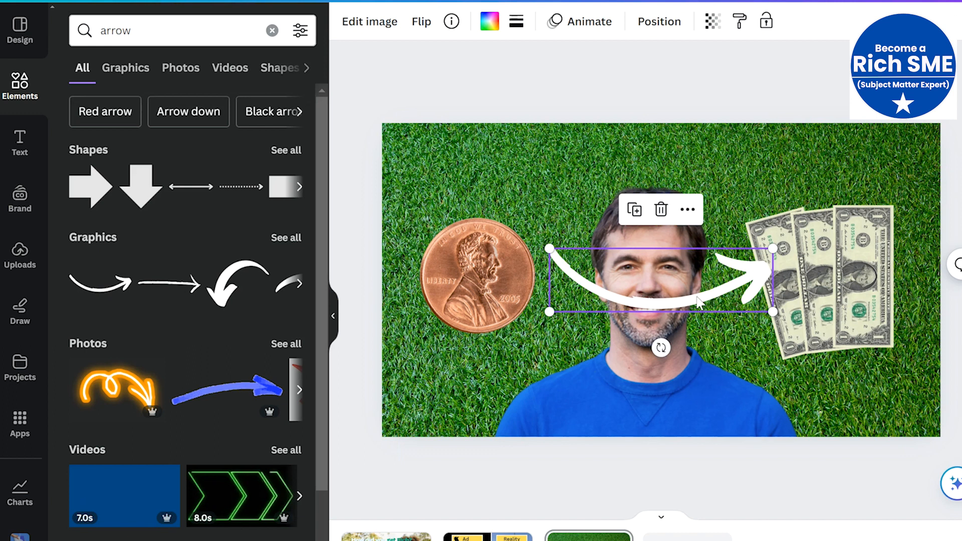
- Flip the white arrow vertically, enlarge it slightly and place it arching over the man's head from the penny toward the bills
click(420, 23)
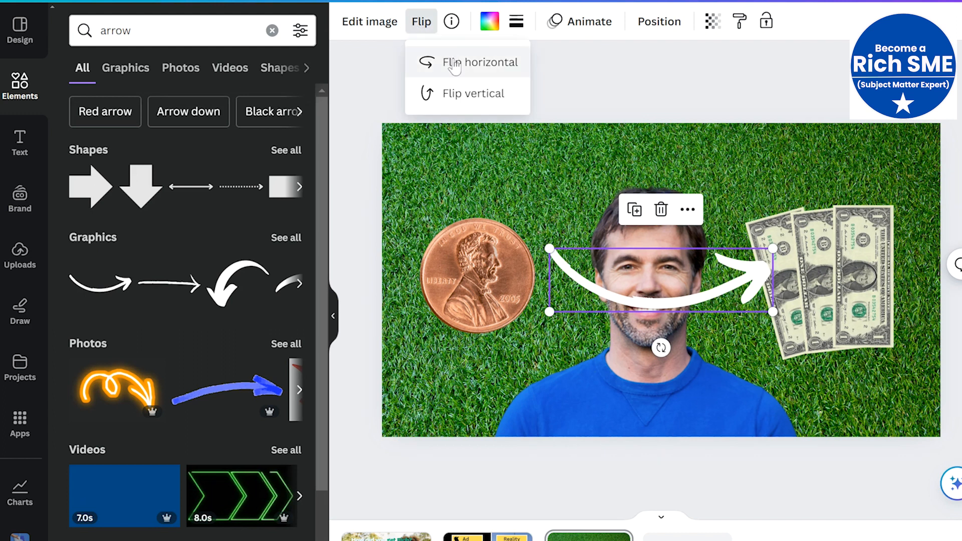
click(451, 95)
drag(626, 274, 611, 175)
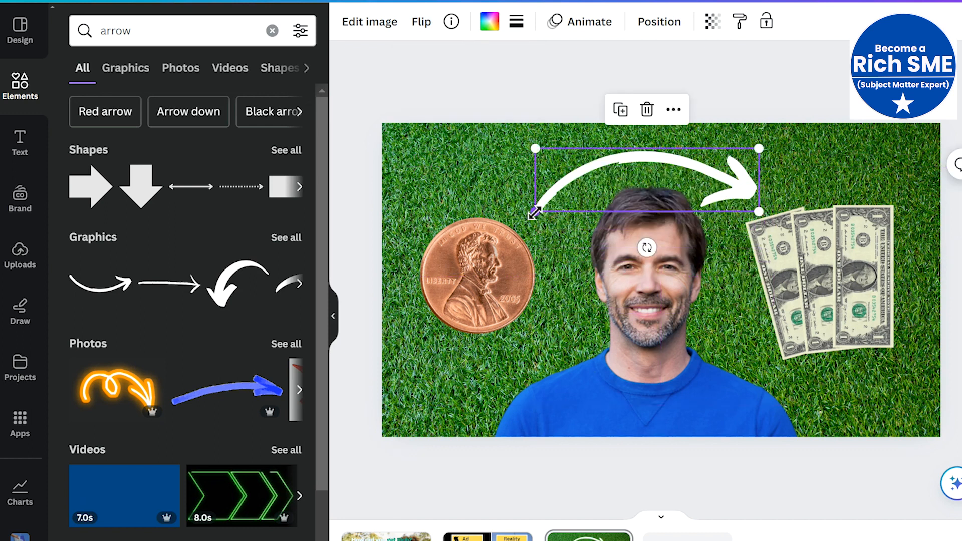
drag(534, 212, 520, 218)
drag(639, 164, 667, 158)
click(918, 145)
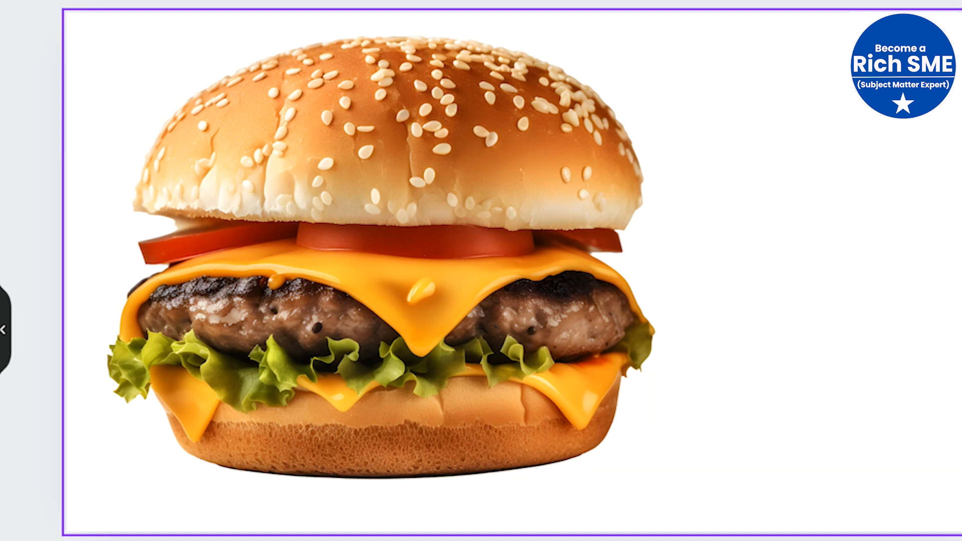
- Move the penny over the dollar bills, bring it to the front of the layers, and shift it back toward the man
scroll(382, 227, down, 3)
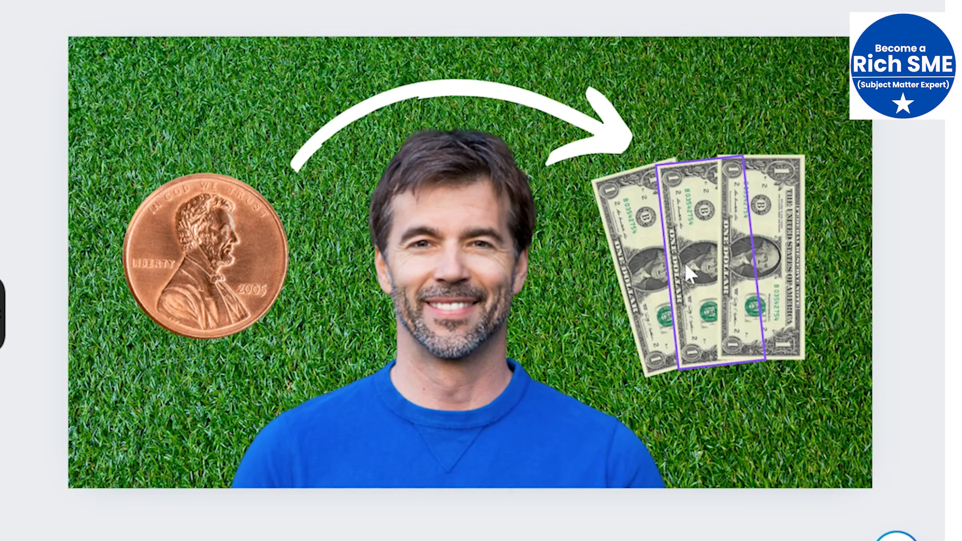
click(206, 283)
drag(205, 282, 650, 291)
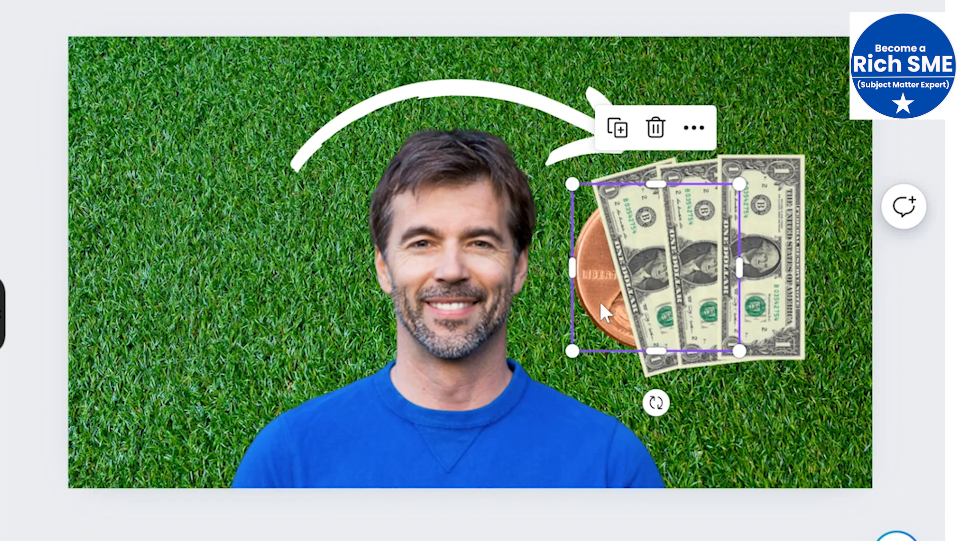
right_click(600, 302)
mouse_move(668, 336)
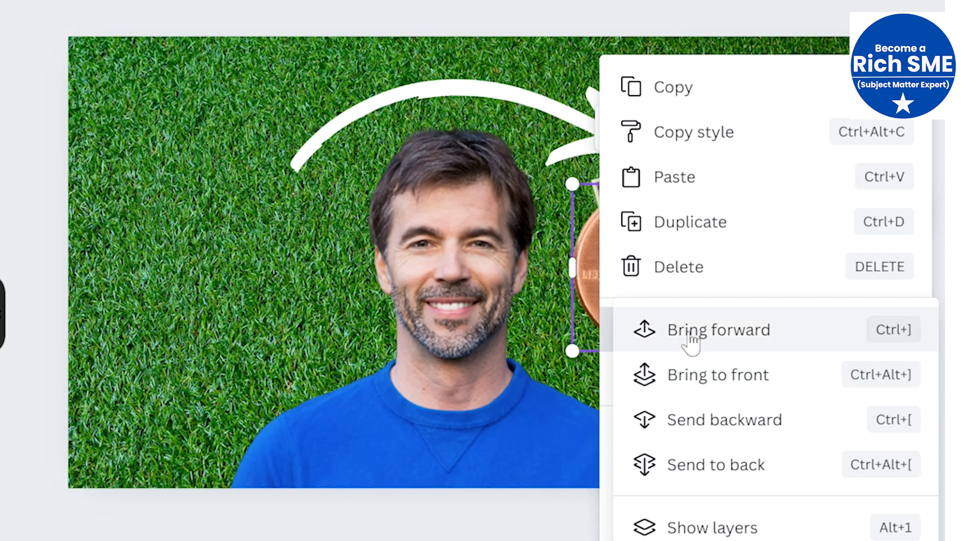
click(694, 375)
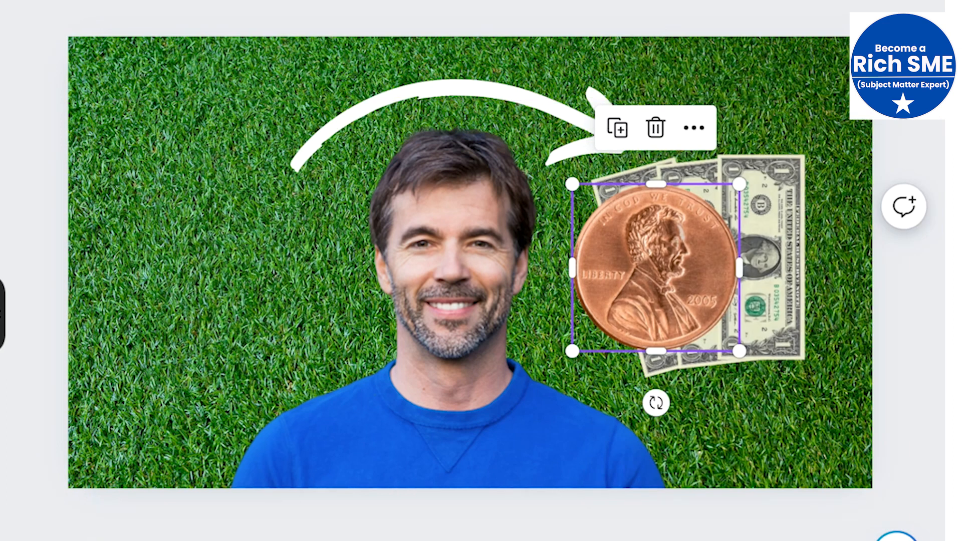
drag(678, 254, 508, 262)
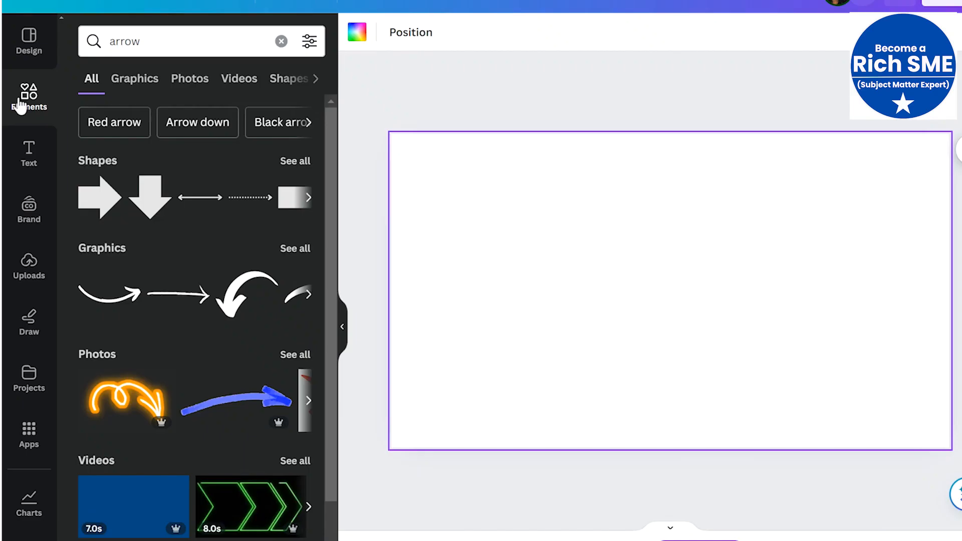
- Search the elements for "grid background", add the black grid photo to the blank page and enlarge it to cover the page
click(20, 106)
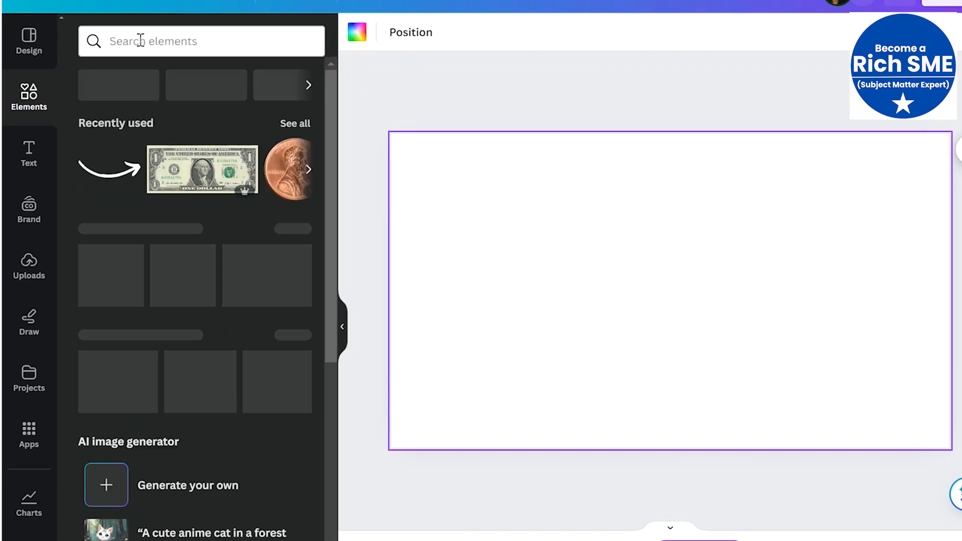
click(140, 40)
text(grid background)
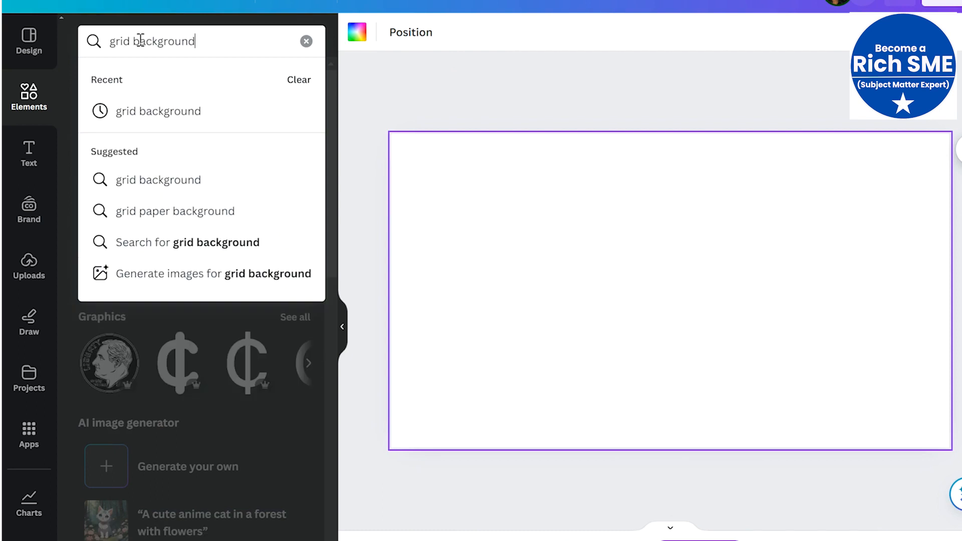
key(Return)
click(253, 199)
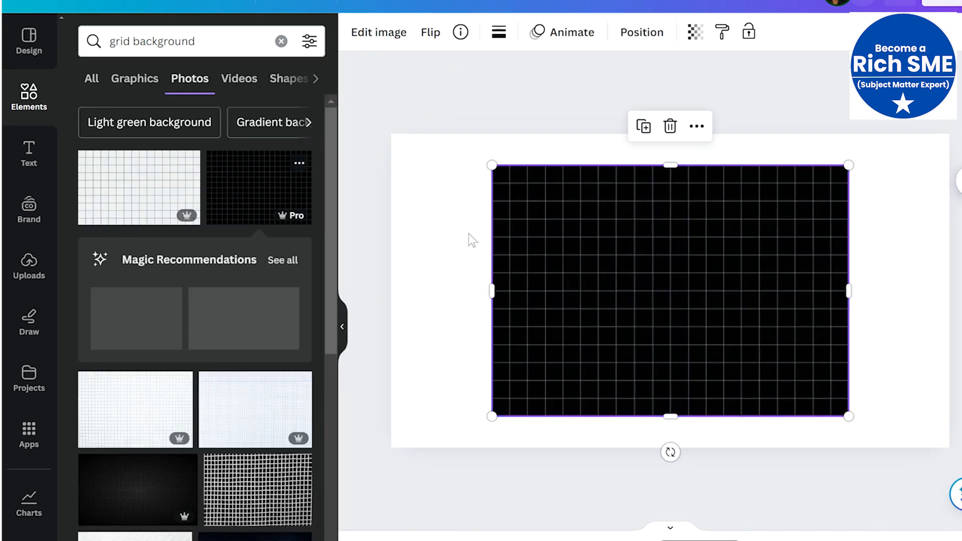
drag(493, 165, 356, 121)
drag(849, 417, 952, 499)
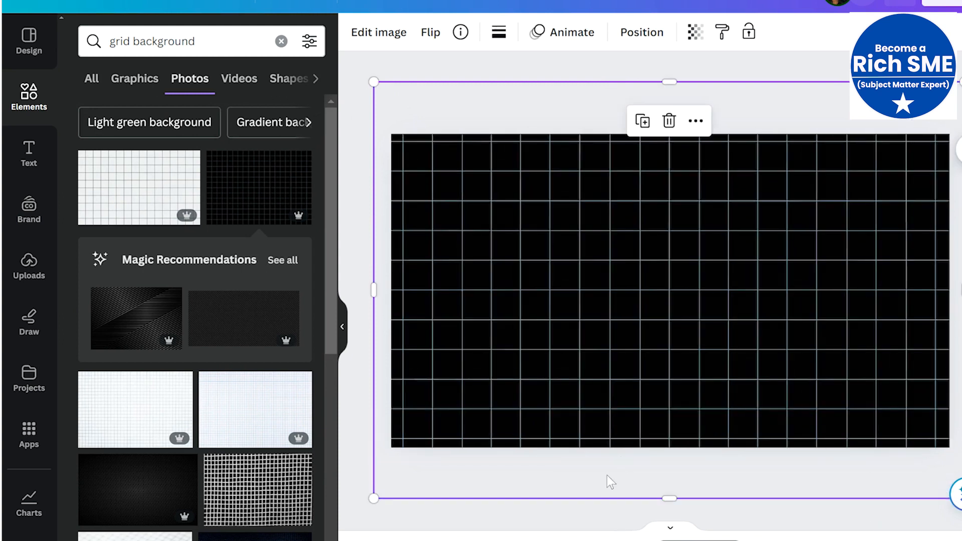
- Search for "Man holding money" and add the orange-background photo of the man in the checkered shirt giving a thumbs-up
click(31, 103)
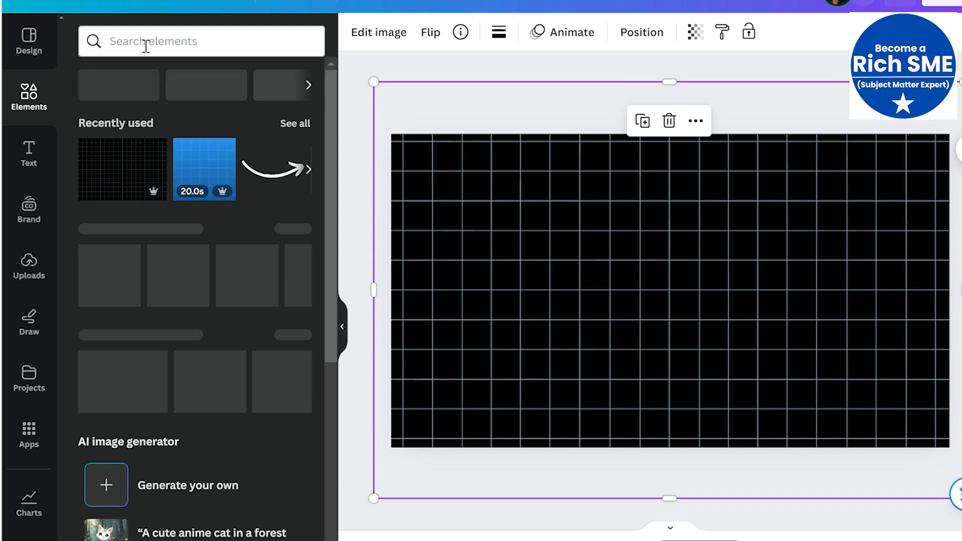
click(144, 42)
text(Man holding money)
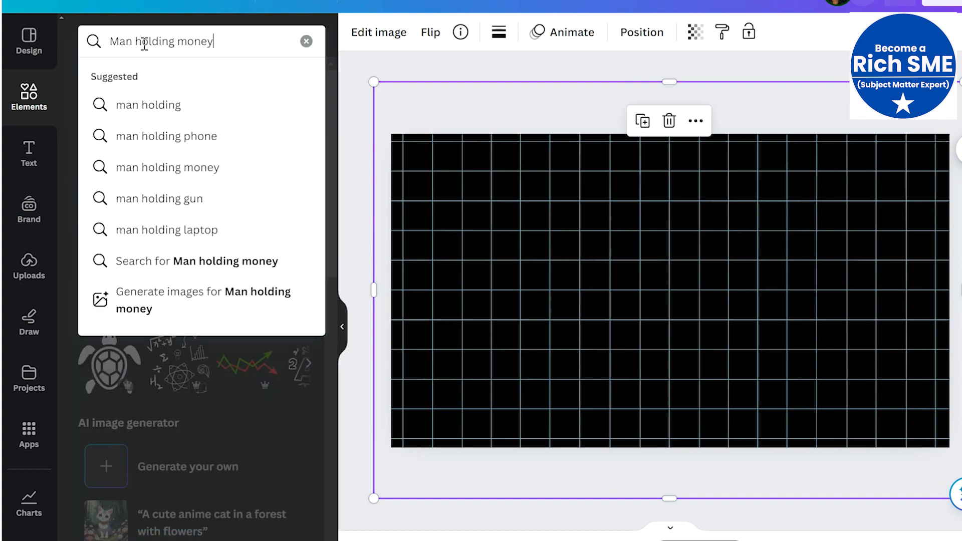
key(Return)
click(135, 270)
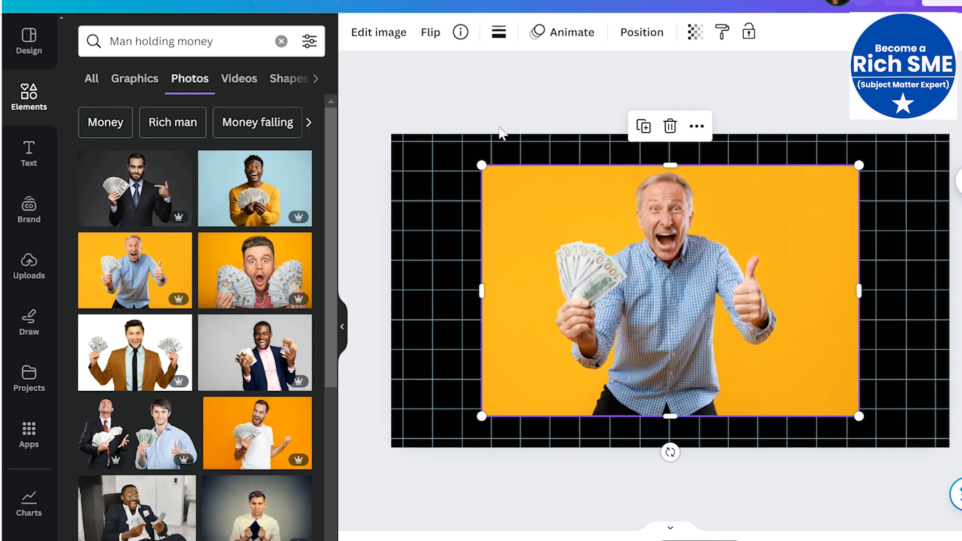
- Remove the photo's background, enlarge the man's cutout and place it centered against the bottom edge of the grid background
click(374, 36)
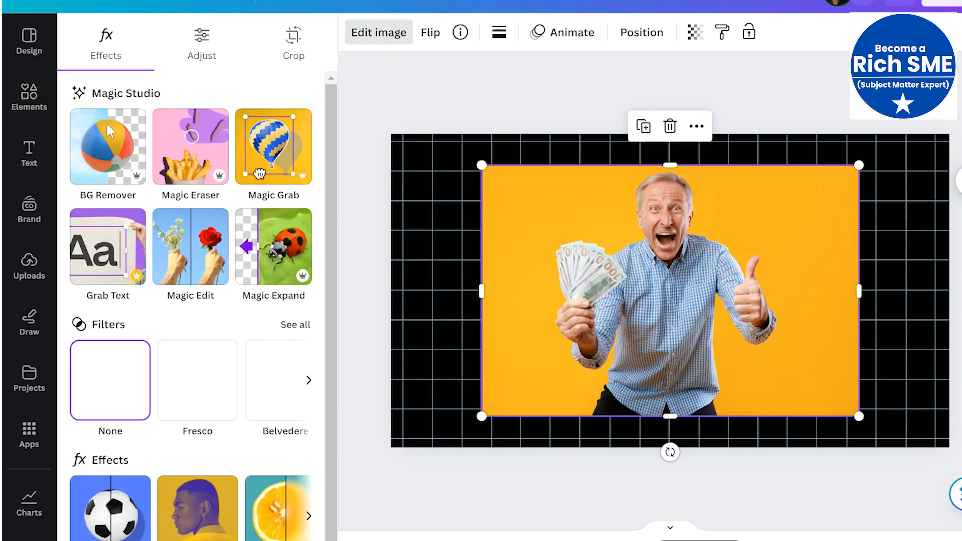
click(108, 153)
drag(481, 415, 311, 530)
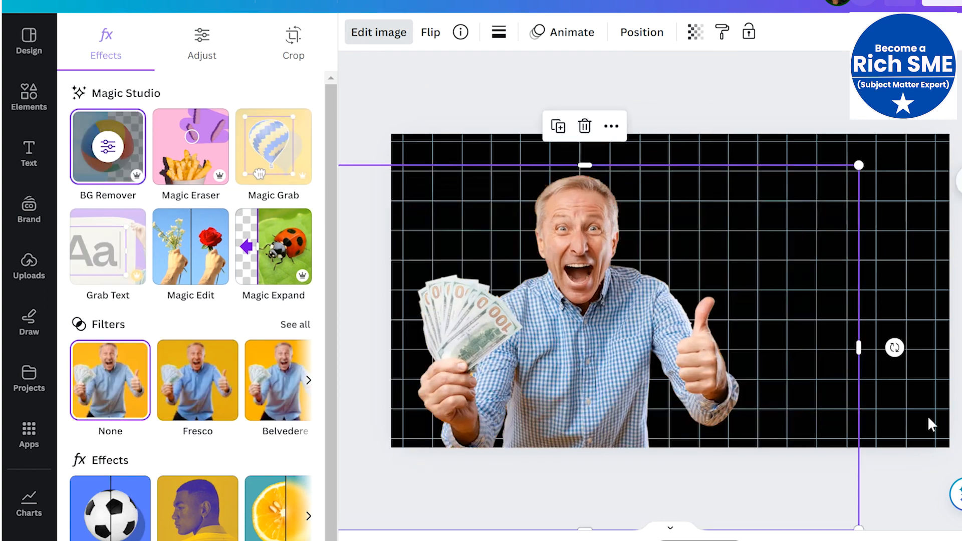
drag(638, 359, 732, 413)
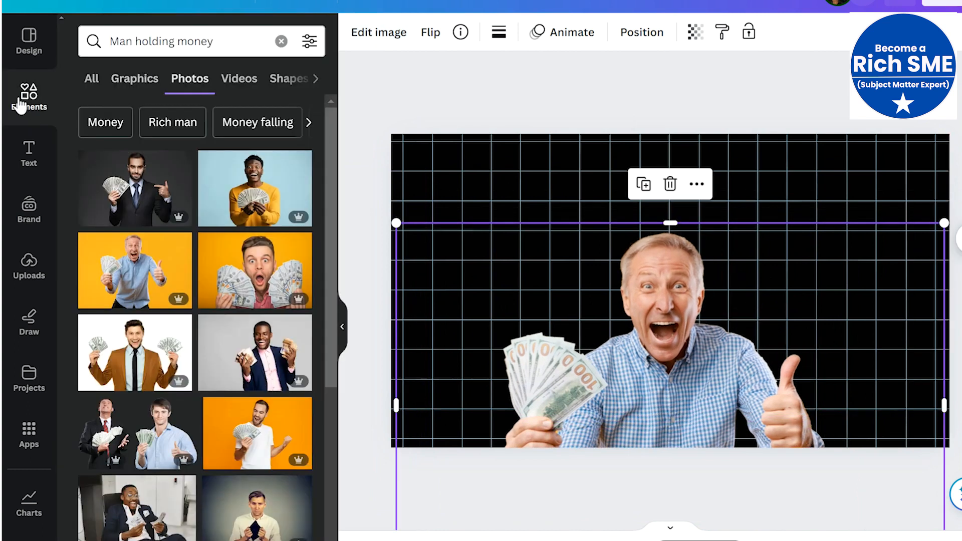
- Search the elements for "icons" and limit the results to graphics
click(220, 42)
drag(217, 40, 94, 43)
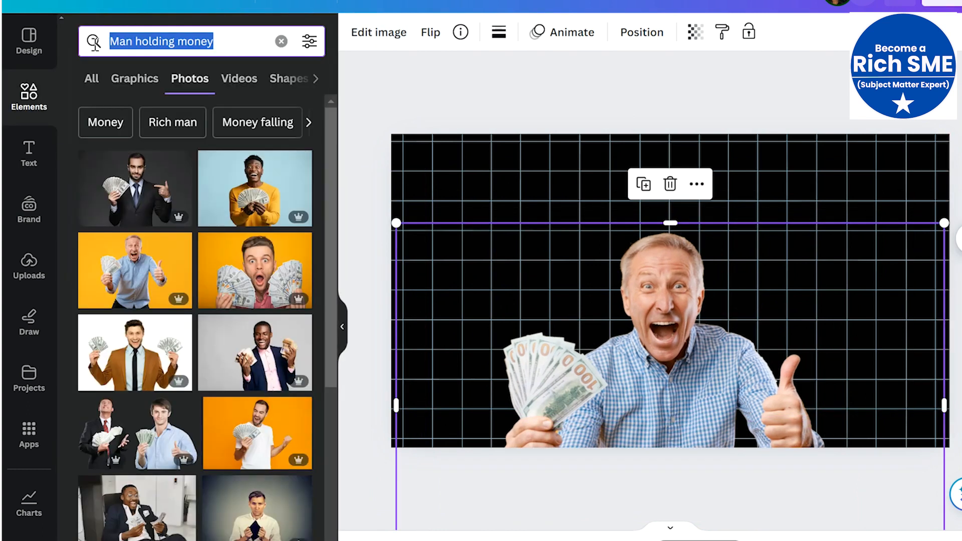
text(icons)
key(Return)
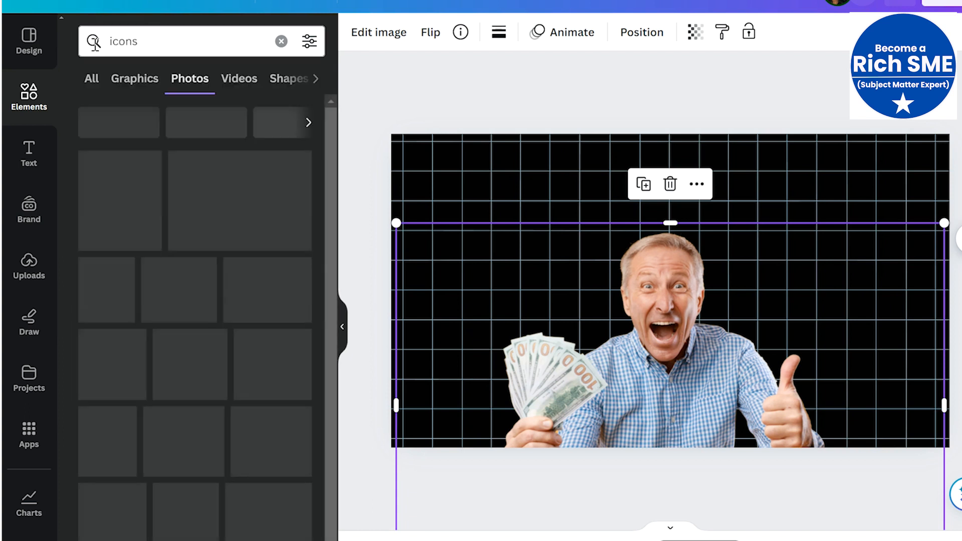
click(136, 80)
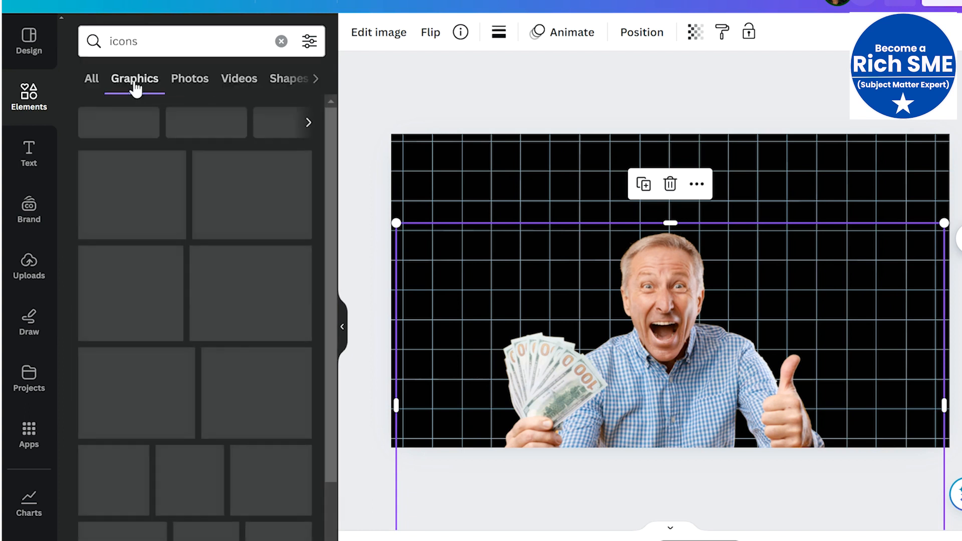
click(365, 137)
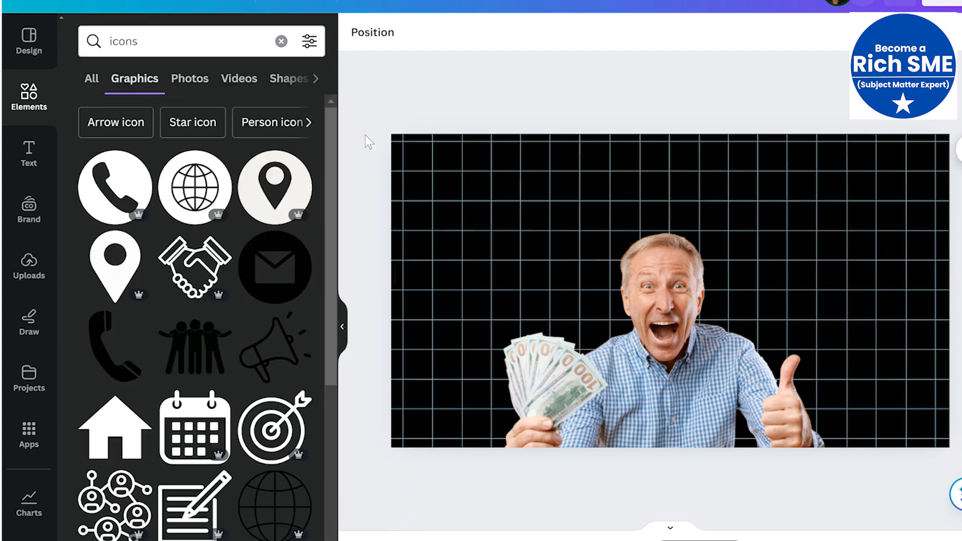
- Add the round location pin icon, recolor it white, shrink it and place it beside the man above the money
click(269, 197)
drag(693, 295, 499, 233)
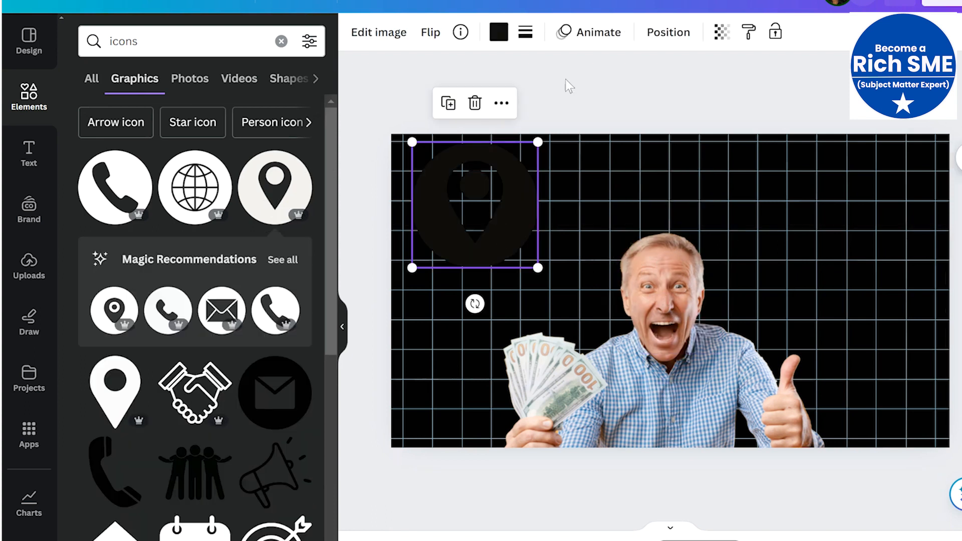
click(498, 32)
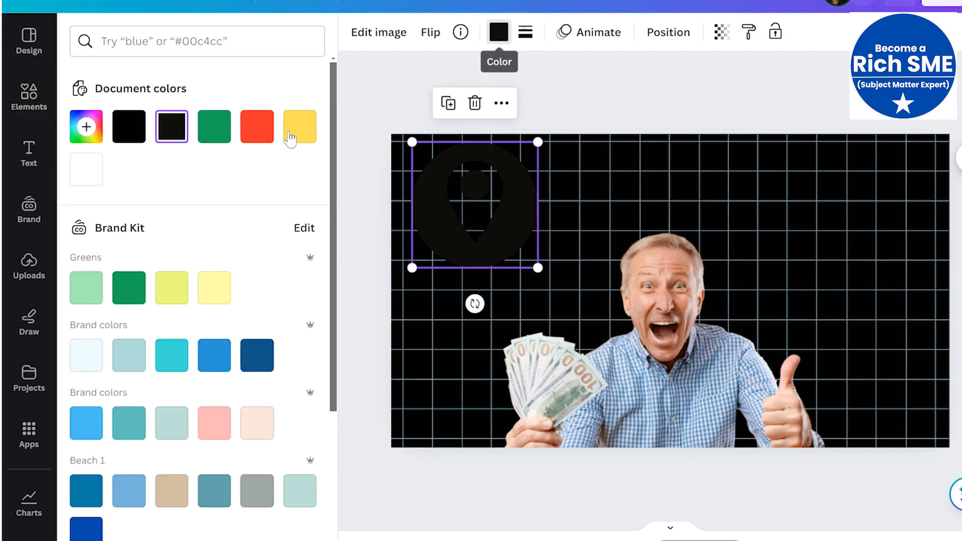
click(87, 170)
drag(538, 268, 468, 302)
- Add the handshake, target and house icons from the icon graphics to the grid page
click(30, 100)
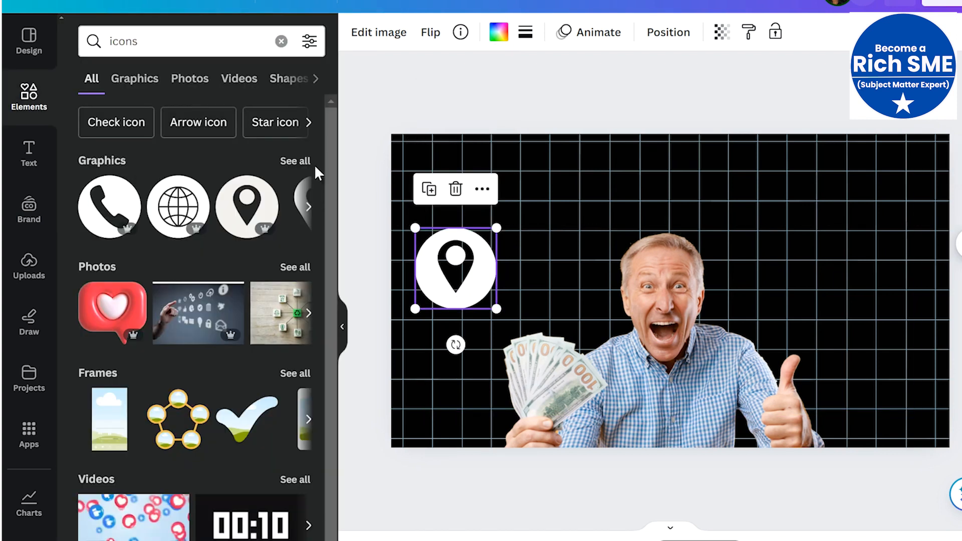
click(293, 163)
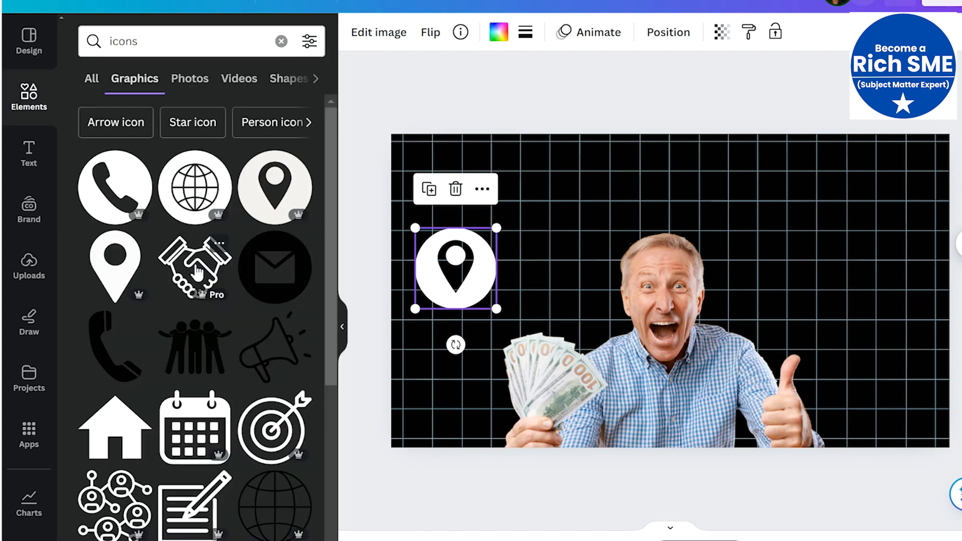
click(197, 270)
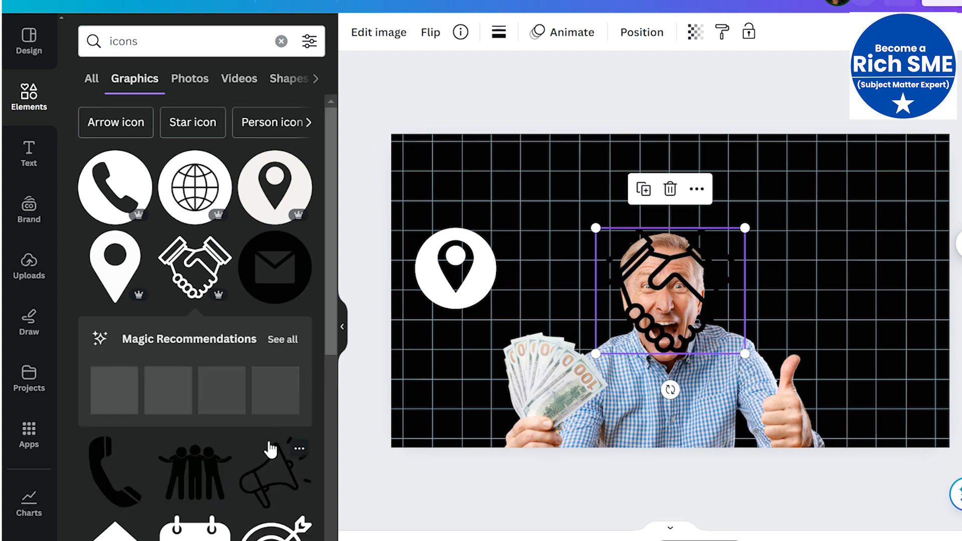
click(274, 531)
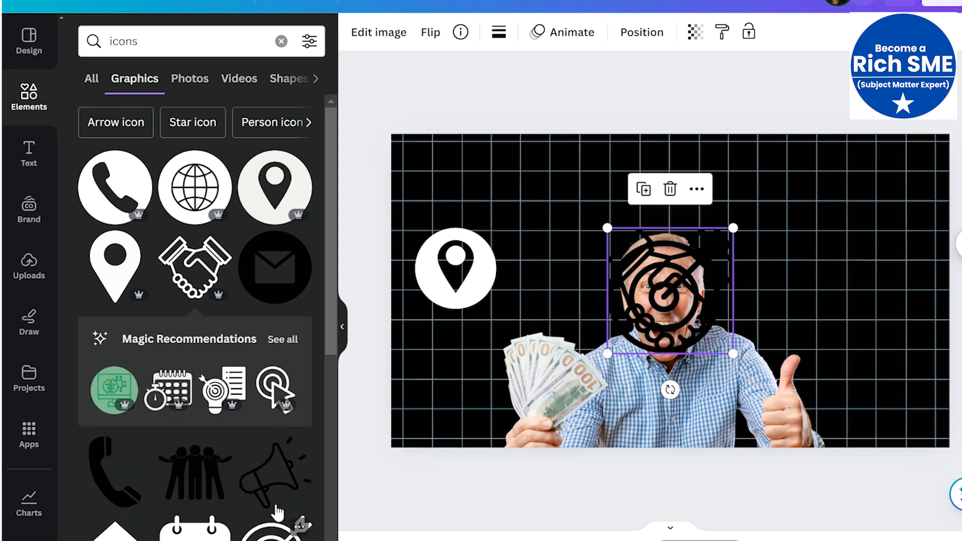
click(115, 443)
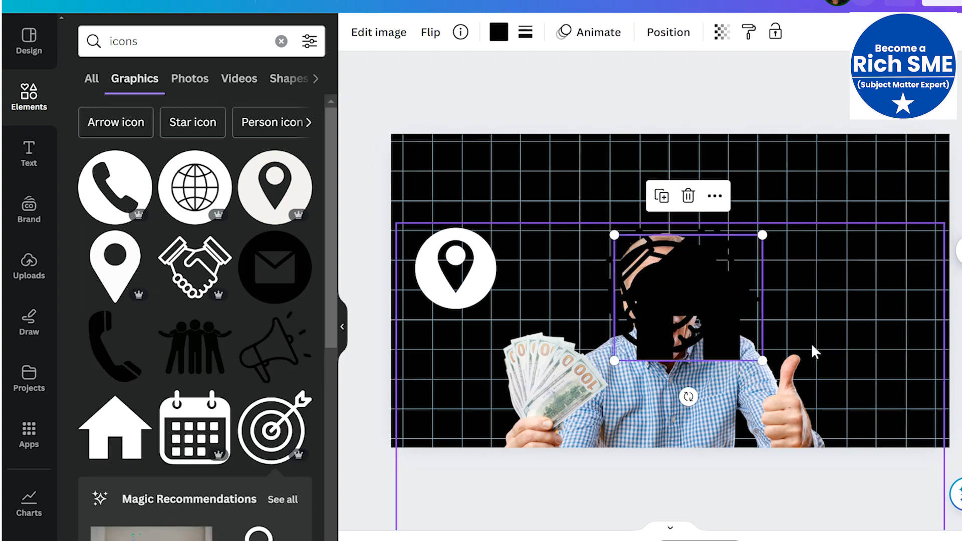
- Move the house icon to the page's upper-right corner and recolor the house and target icons white
drag(716, 306, 891, 214)
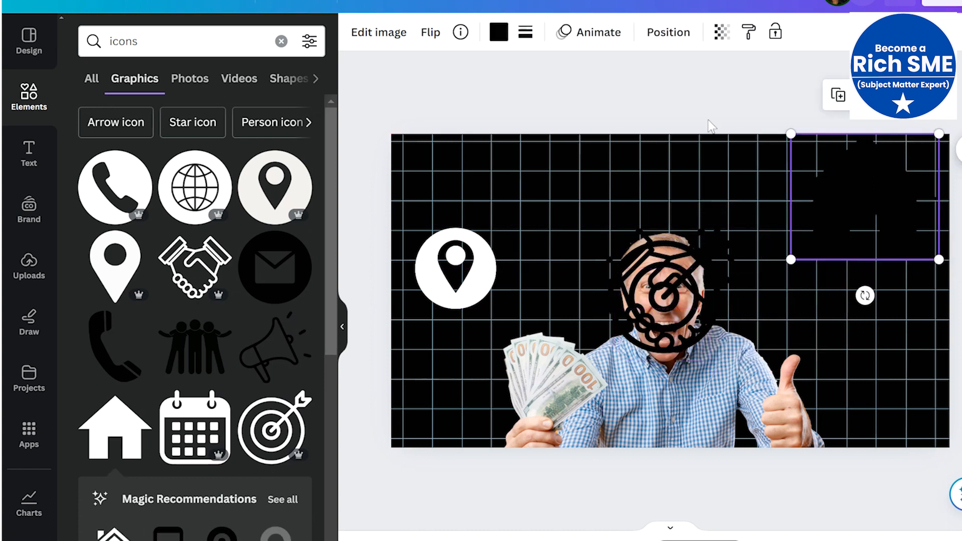
click(498, 32)
click(308, 138)
click(706, 288)
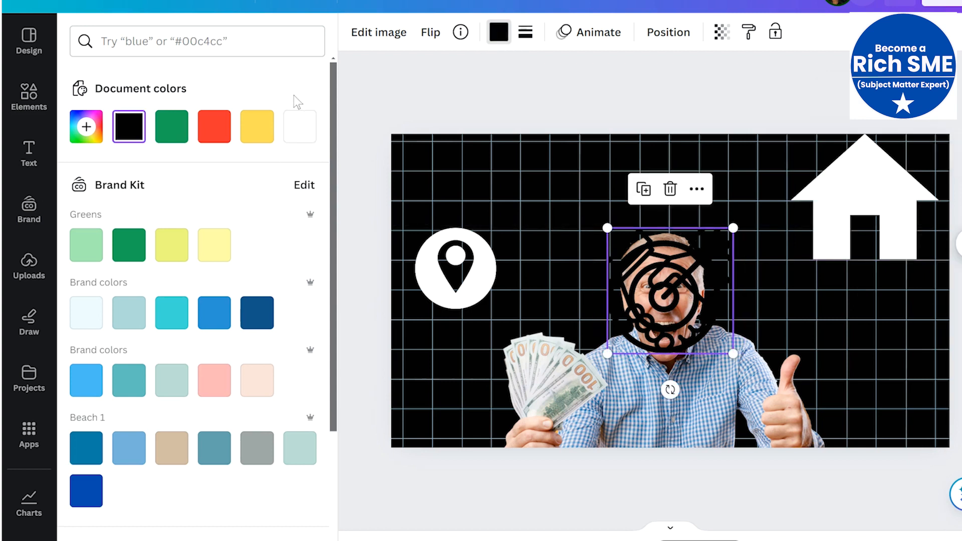
click(300, 127)
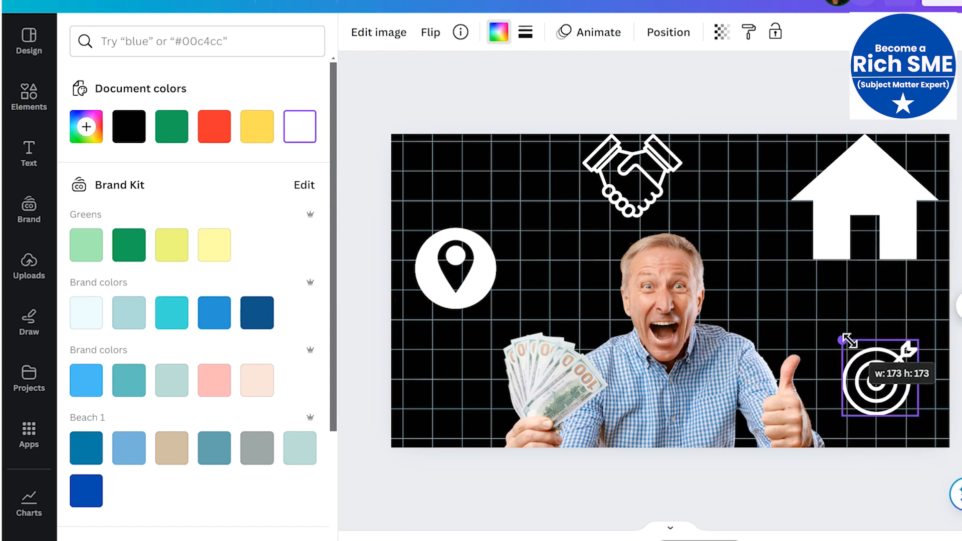
- Size the target icon beside the thumb, shrink and lower the house above it, and move the location pin down
drag(849, 340, 842, 333)
click(850, 243)
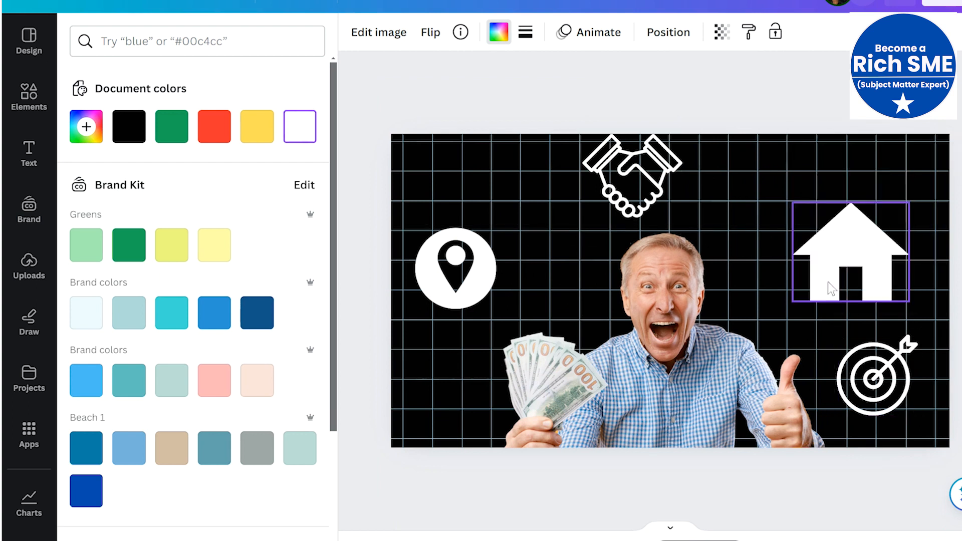
click(832, 288)
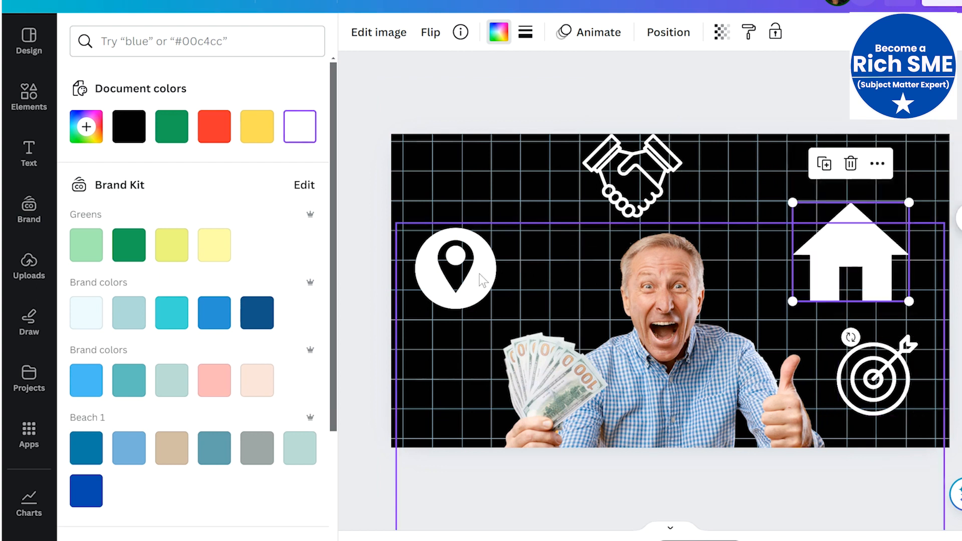
drag(455, 280, 455, 346)
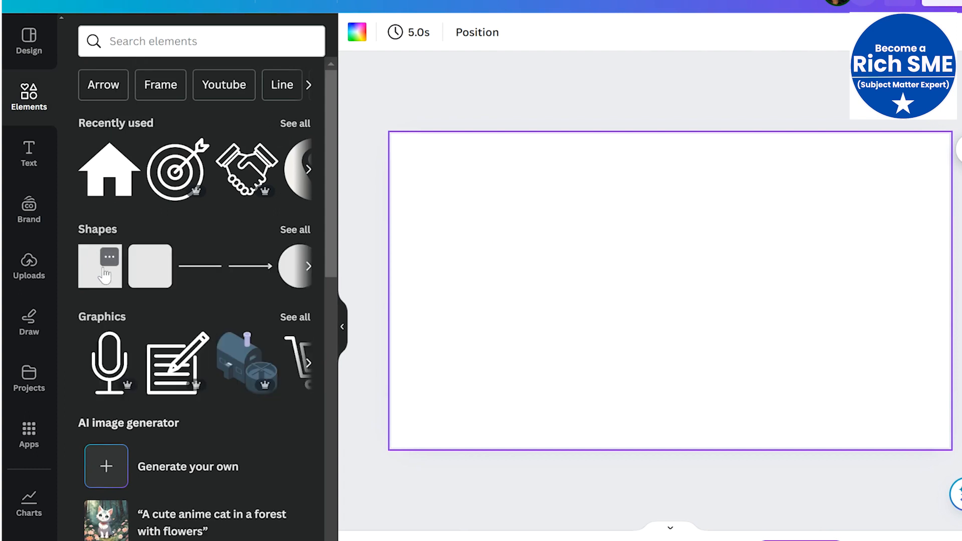
click(103, 275)
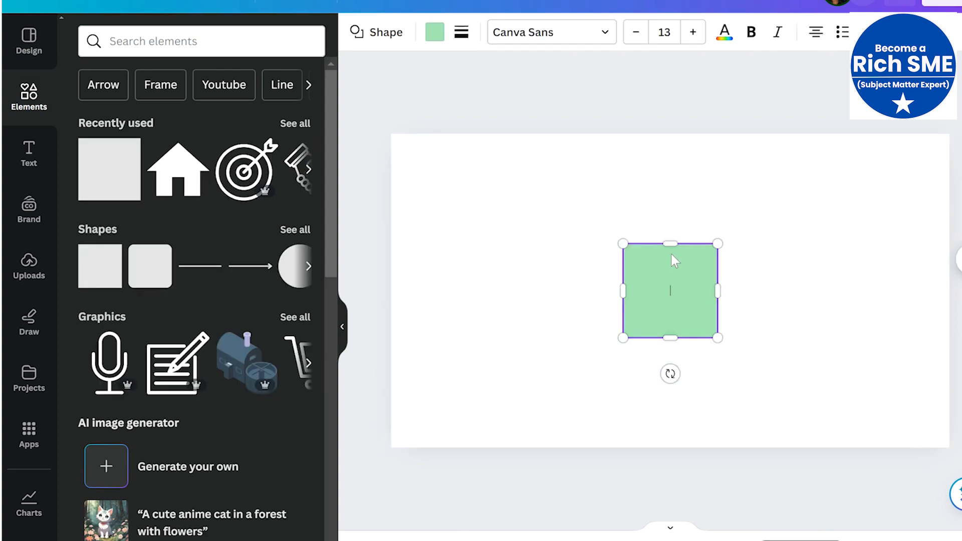
click(439, 31)
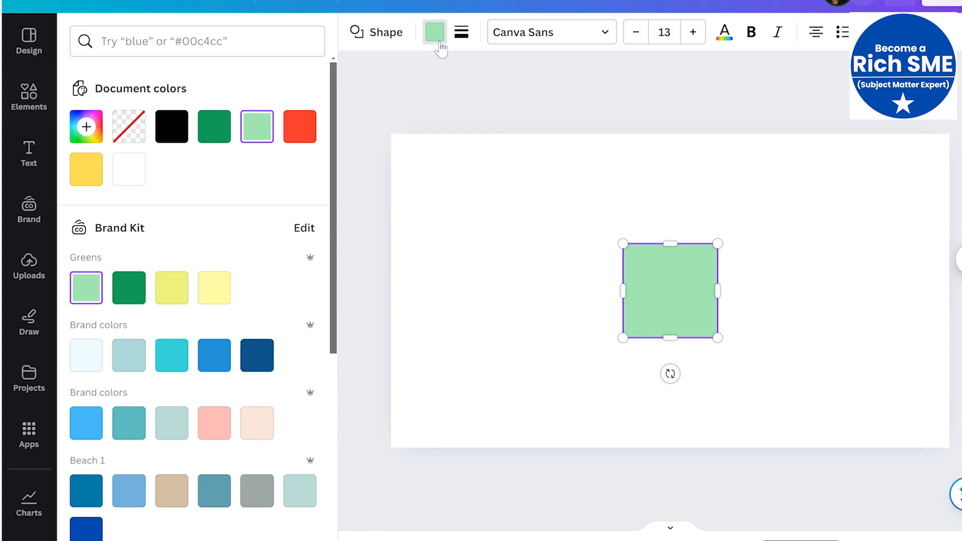
click(171, 131)
drag(623, 243, 361, 83)
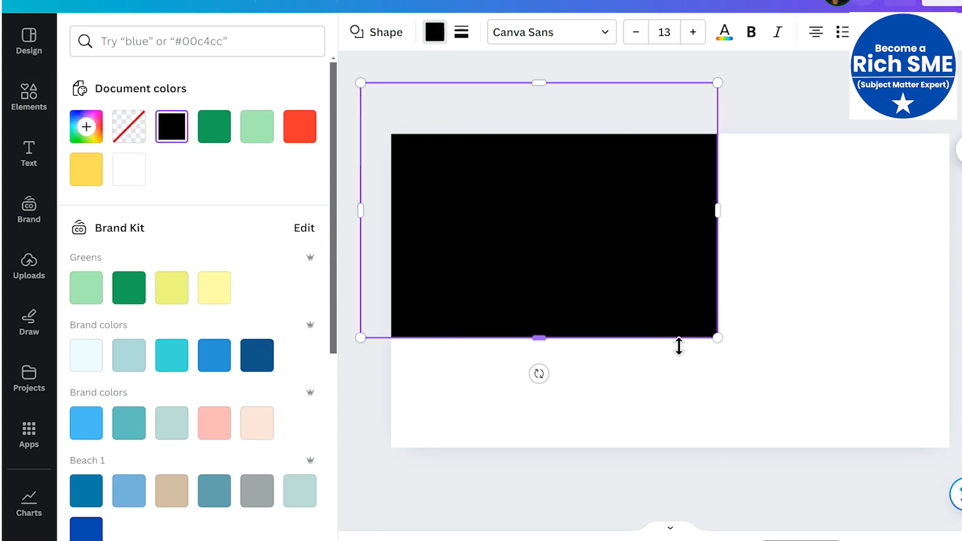
drag(717, 338, 961, 470)
key(Delete)
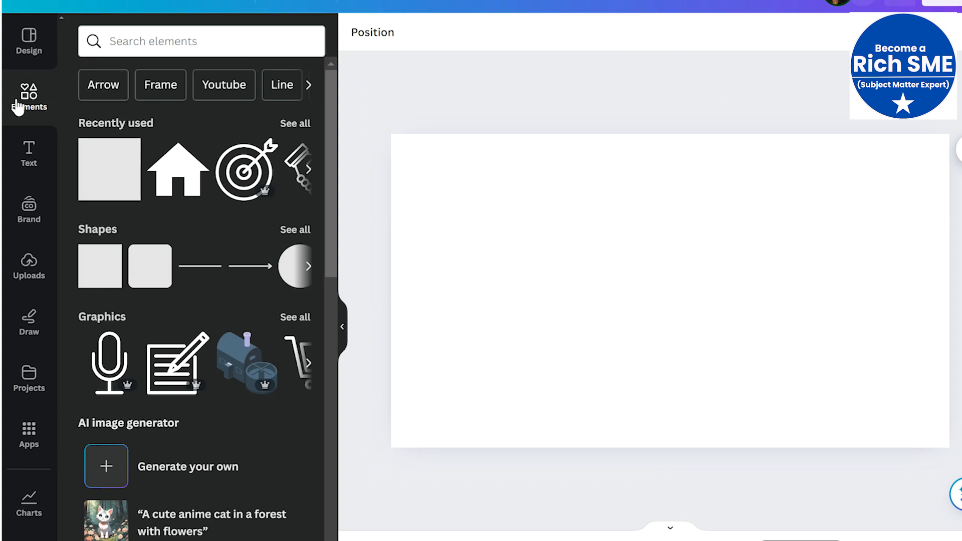
- Search the elements for "black background", add the dark photo with tiny specks and enlarge it to cover the blank page
click(124, 42)
text(black)
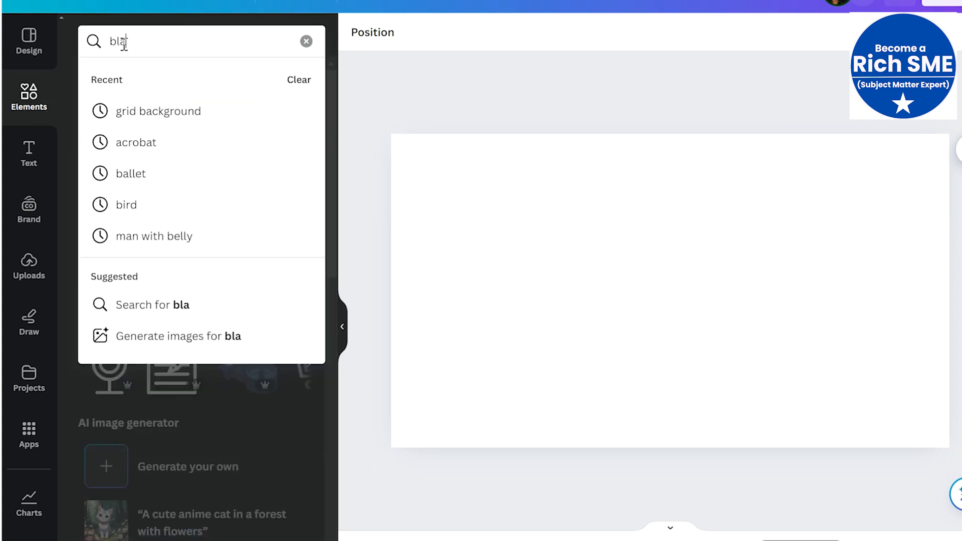
click(162, 111)
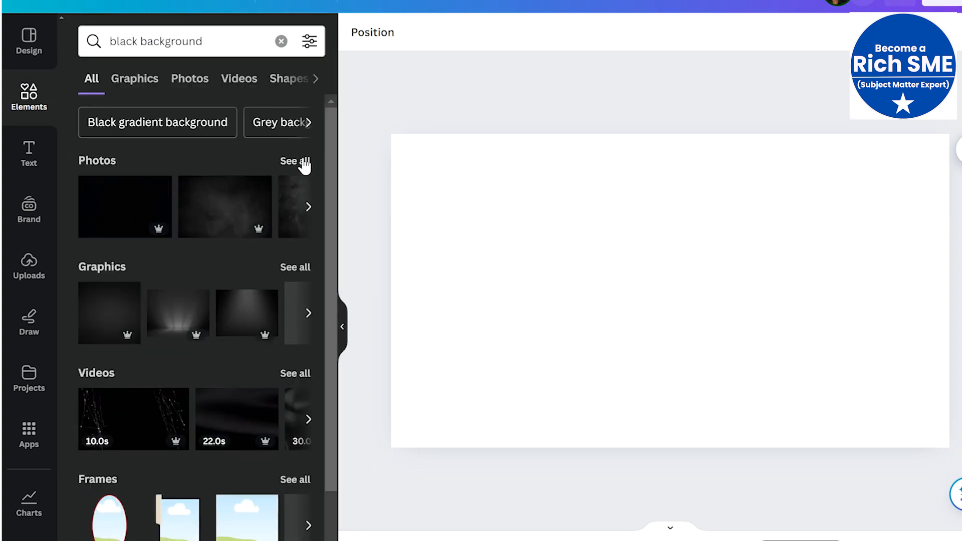
click(303, 159)
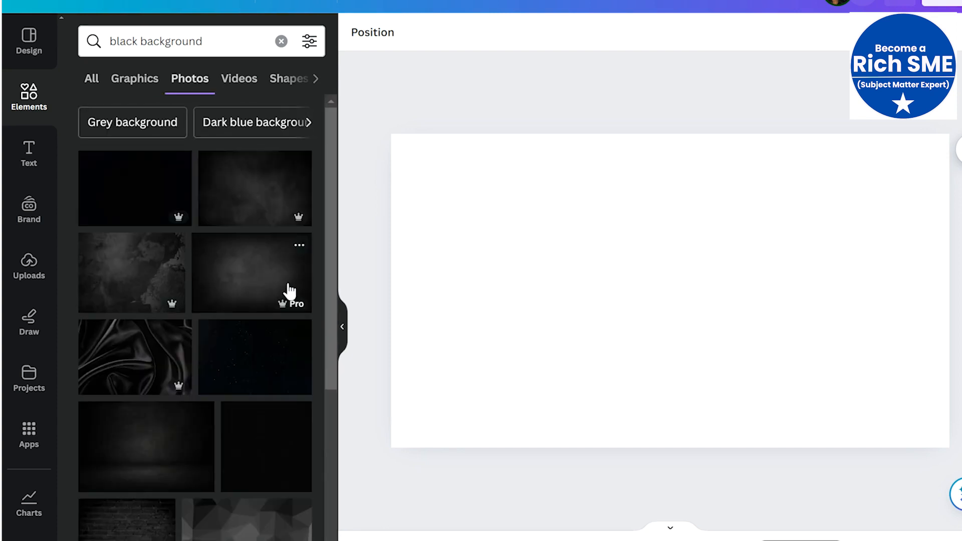
click(270, 372)
drag(484, 166, 384, 100)
drag(858, 417, 959, 484)
click(959, 91)
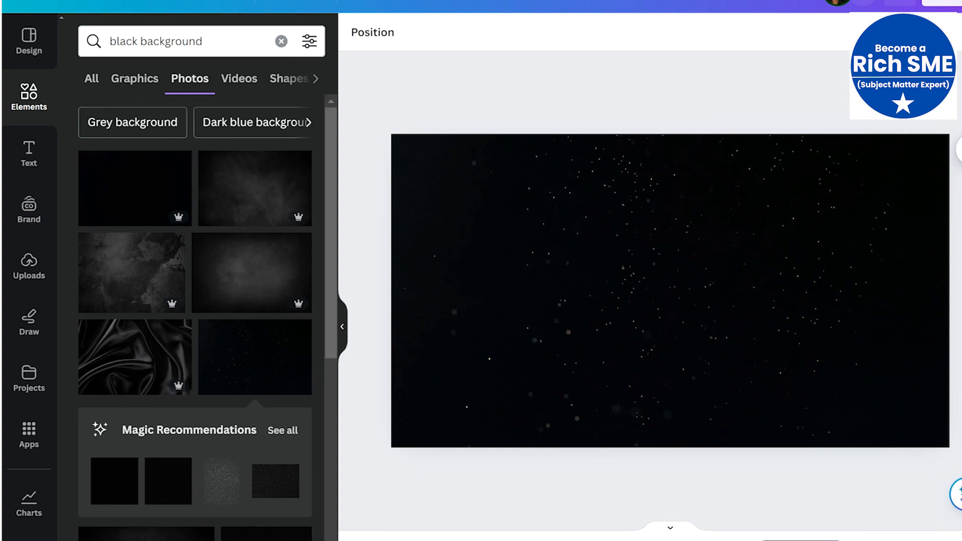
- Switch to the Google Images results for "blue, red, green led" and copy the Protostack picture of three glowing LEDs
key(ctrl+t)
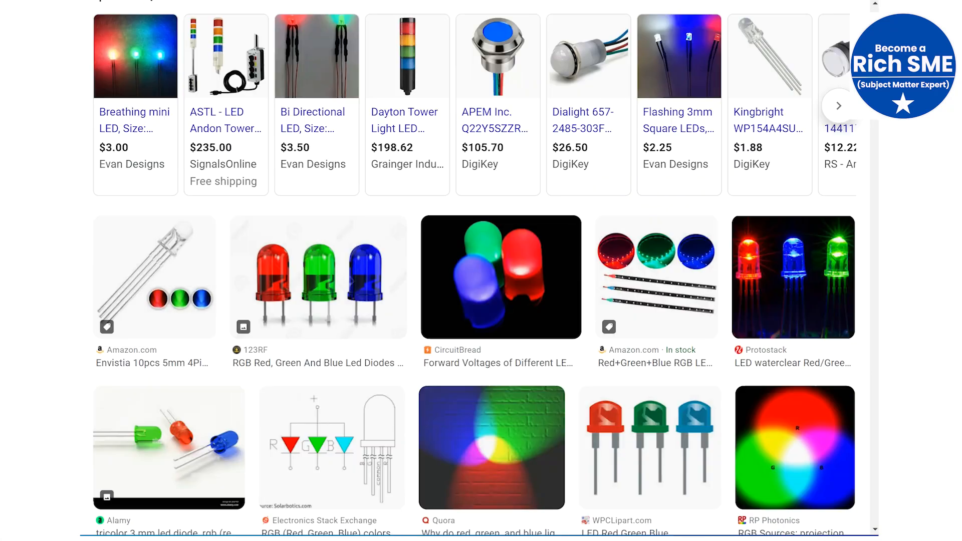
scroll(752, 38, up, 3)
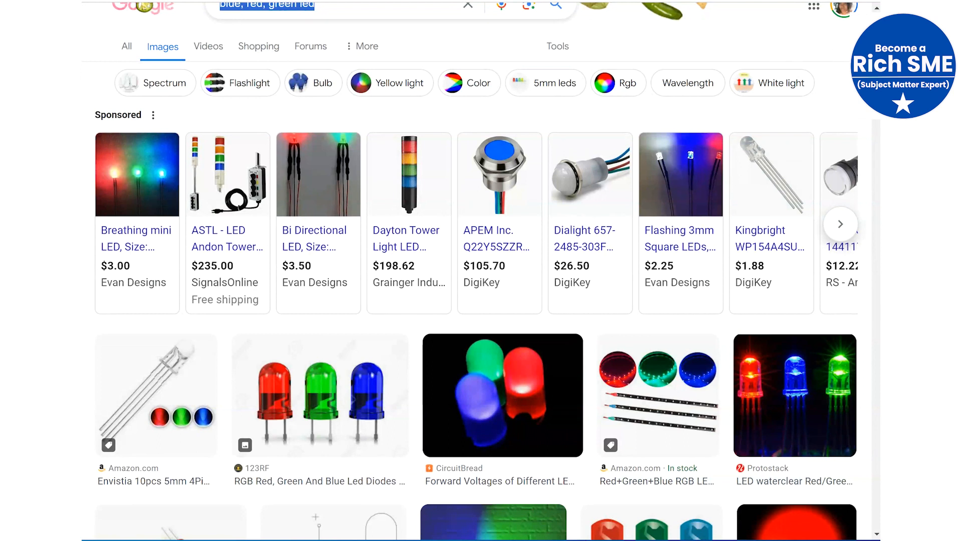
scroll(472, 270, up, 1)
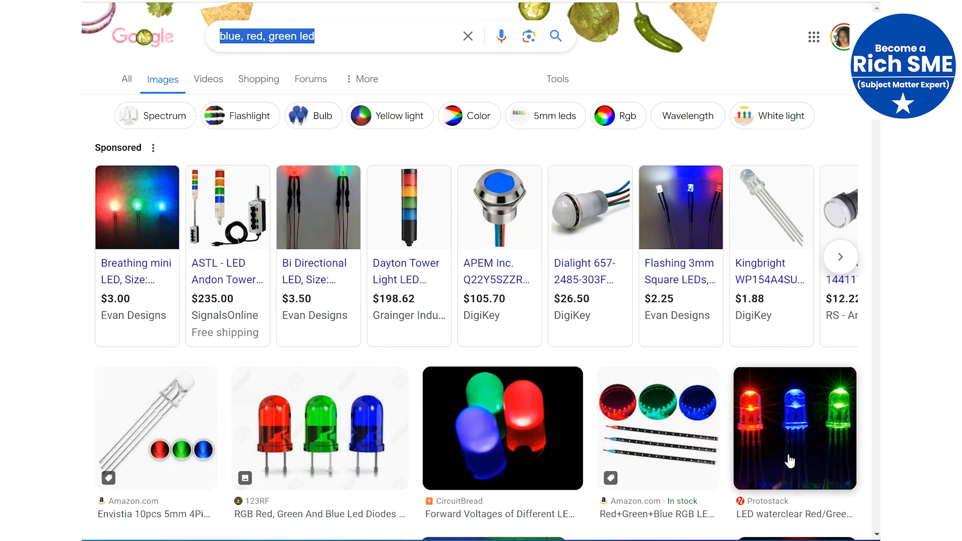
right_click(787, 421)
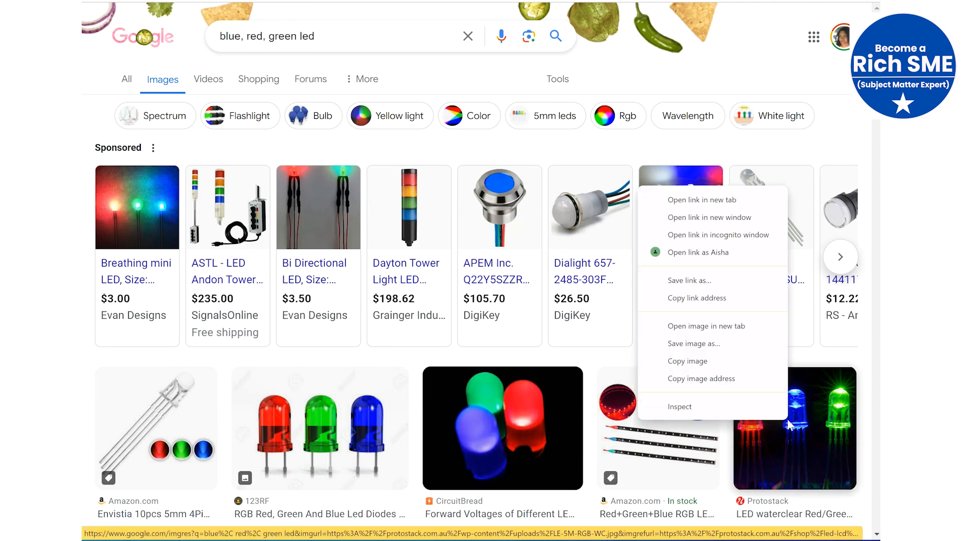
click(712, 378)
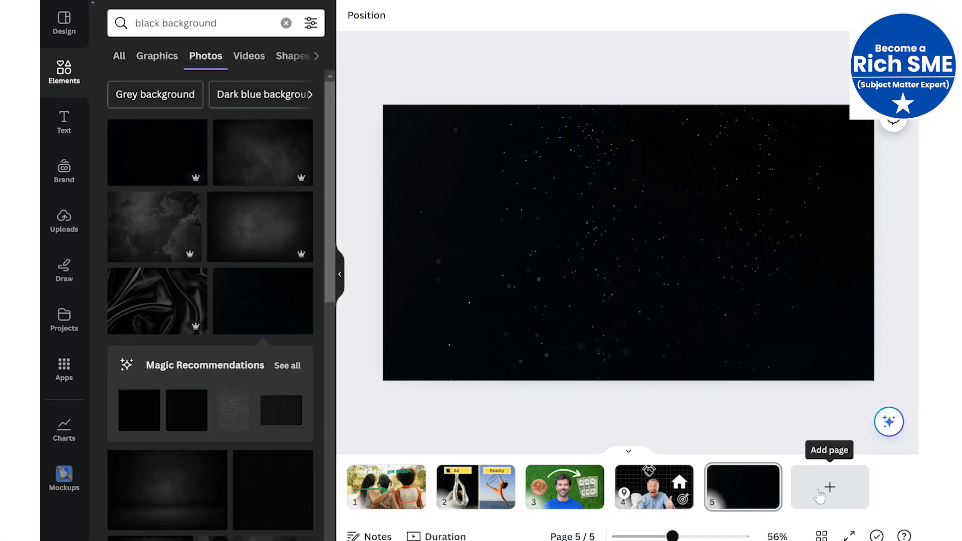
- Add a blank page 6, paste the LED picture, remove its background, and return to the black page 5
click(819, 494)
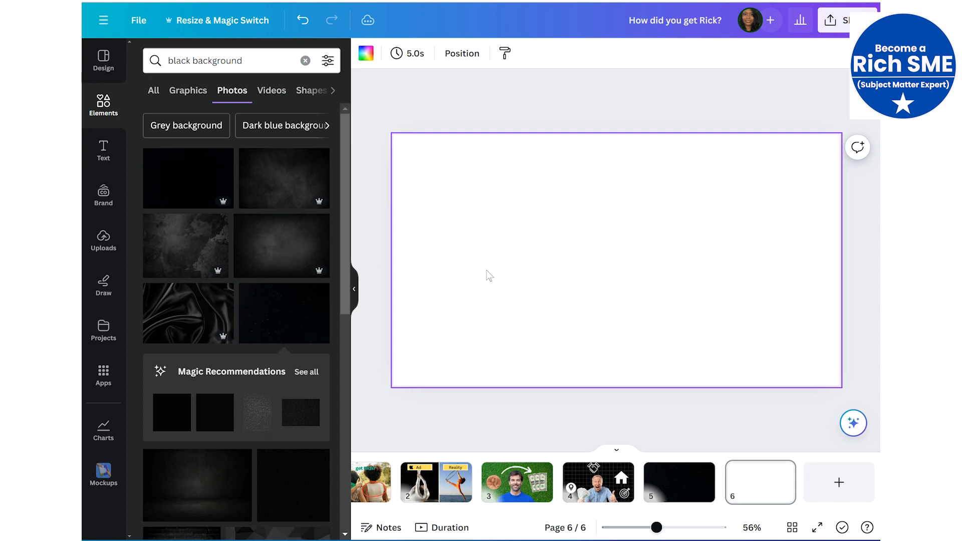
key(ctrl+v)
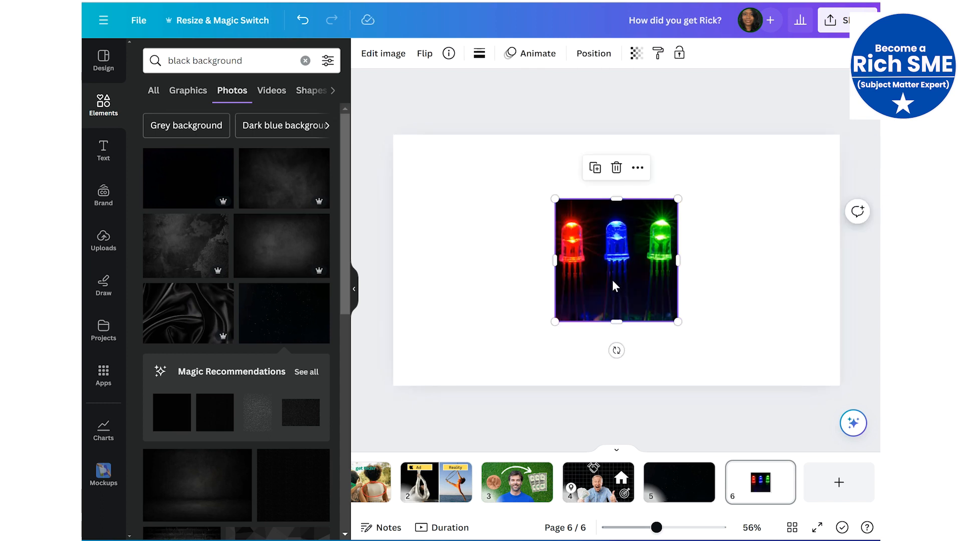
click(375, 59)
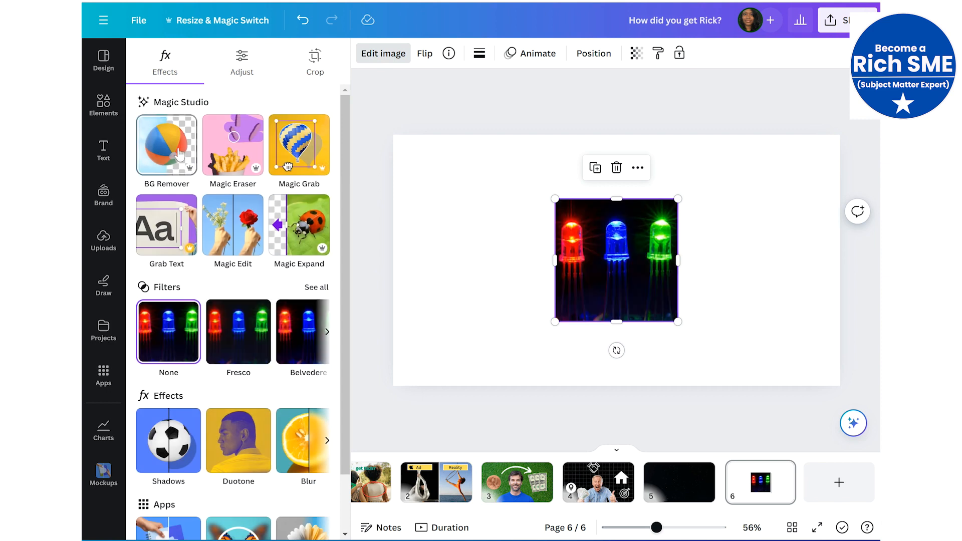
click(177, 153)
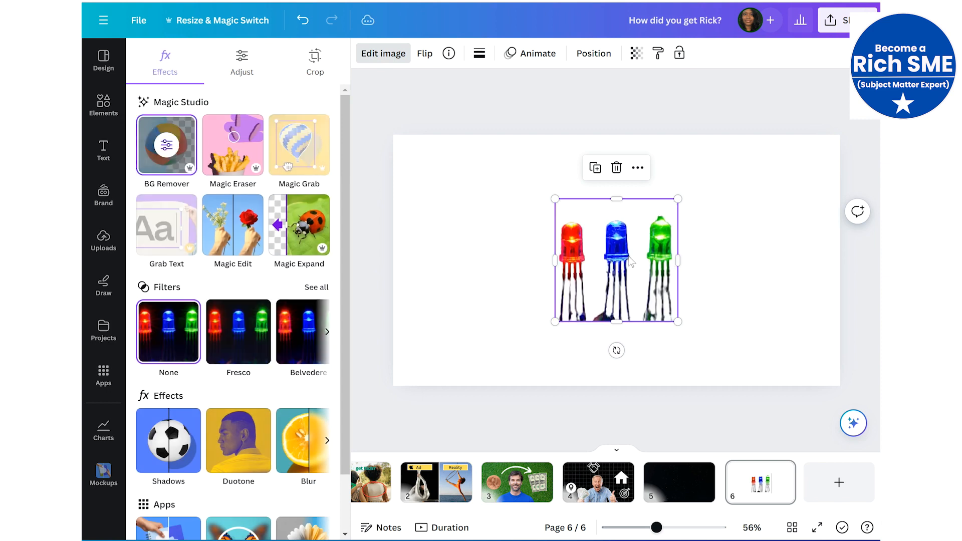
click(682, 491)
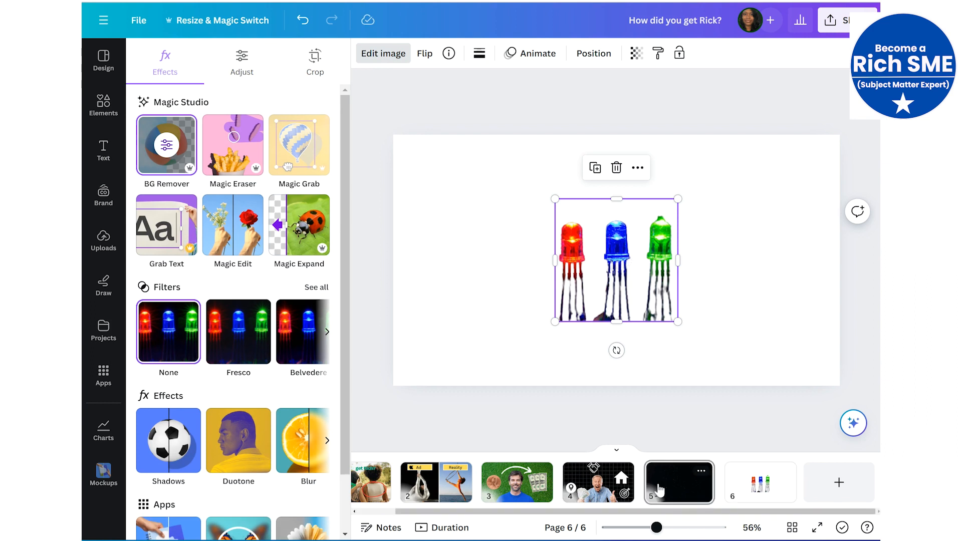
- Paste the cut-out LEDs onto the black page, enlarge them and position the three bulbs across its width
key(ctrl+v)
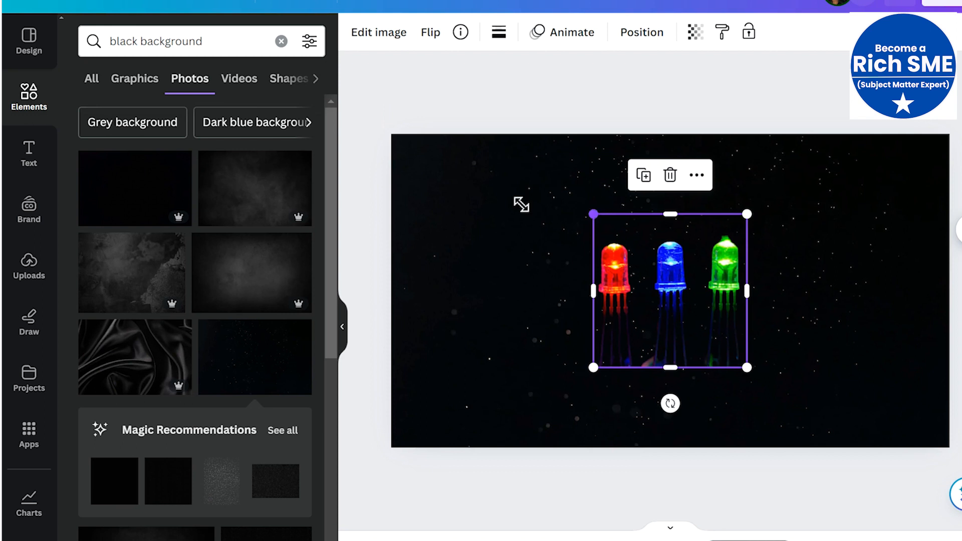
drag(521, 203, 449, 149)
drag(625, 307, 576, 341)
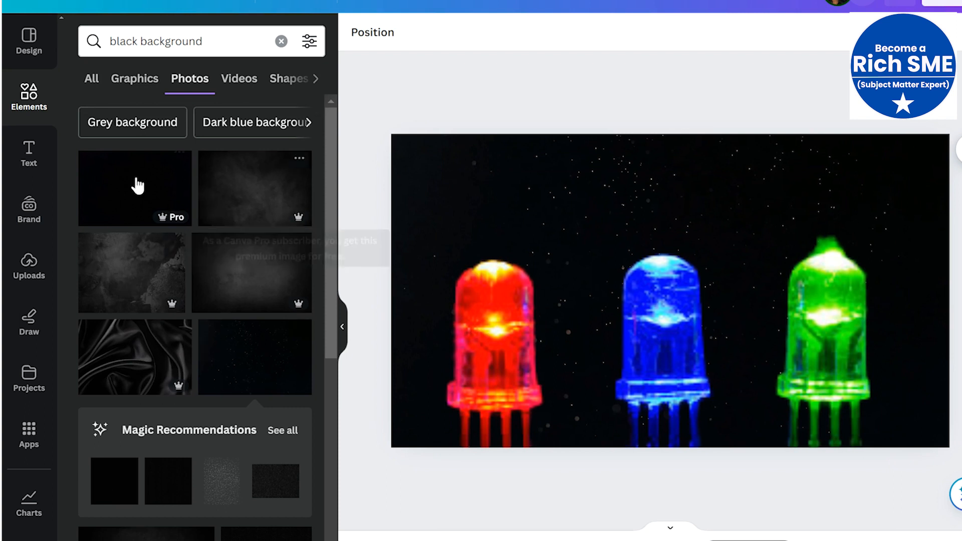
- Add the heading "Easy", move it above the blue LED and duplicate it above the red and green LEDs
click(31, 161)
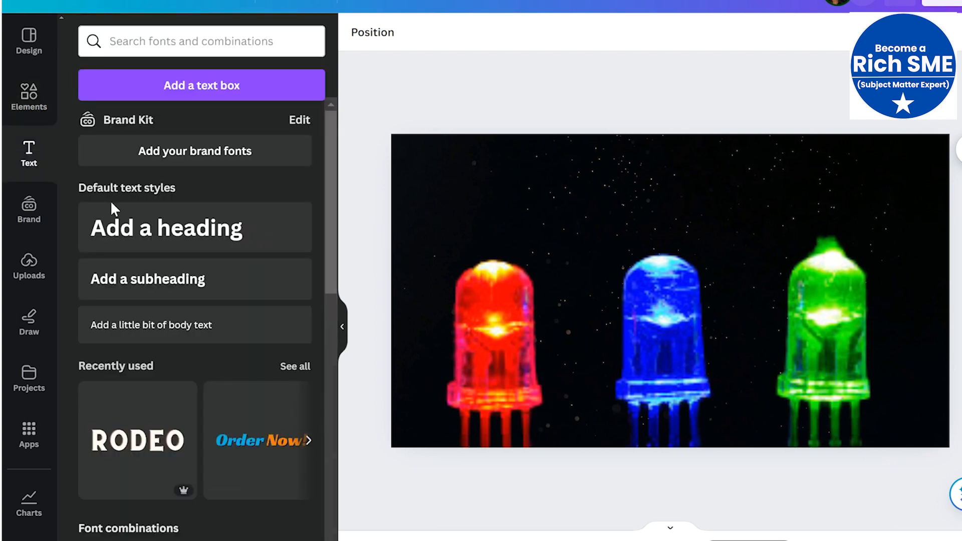
click(144, 235)
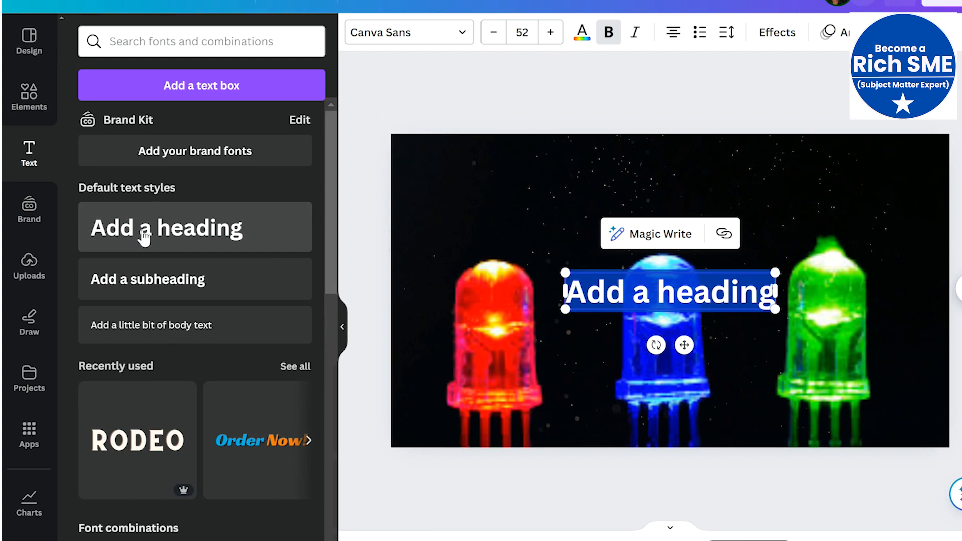
text(Easy)
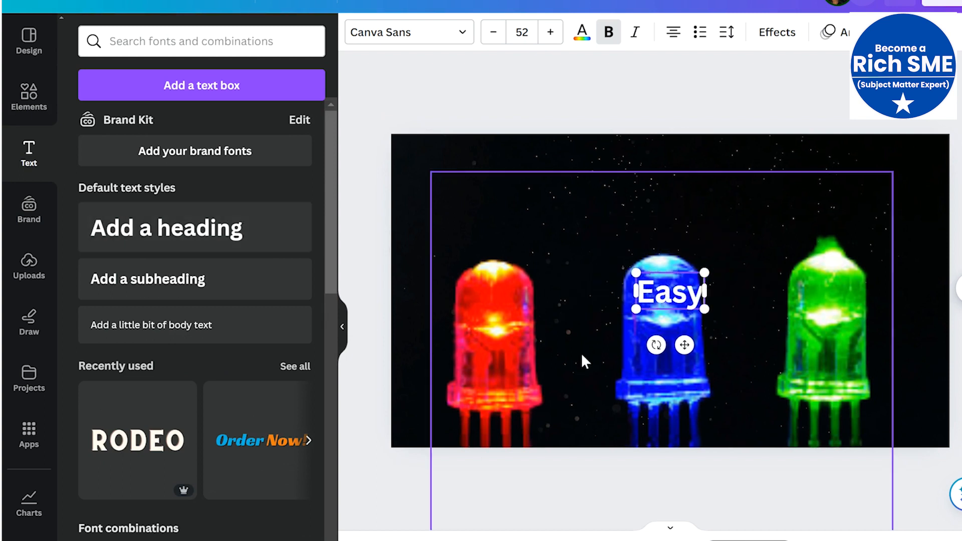
click(774, 189)
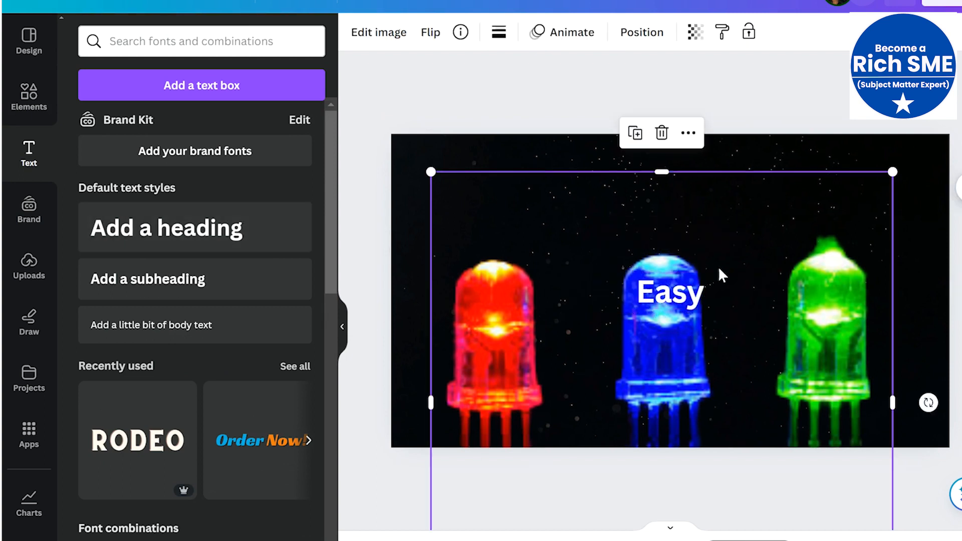
drag(686, 295, 663, 190)
key(ctrl+d)
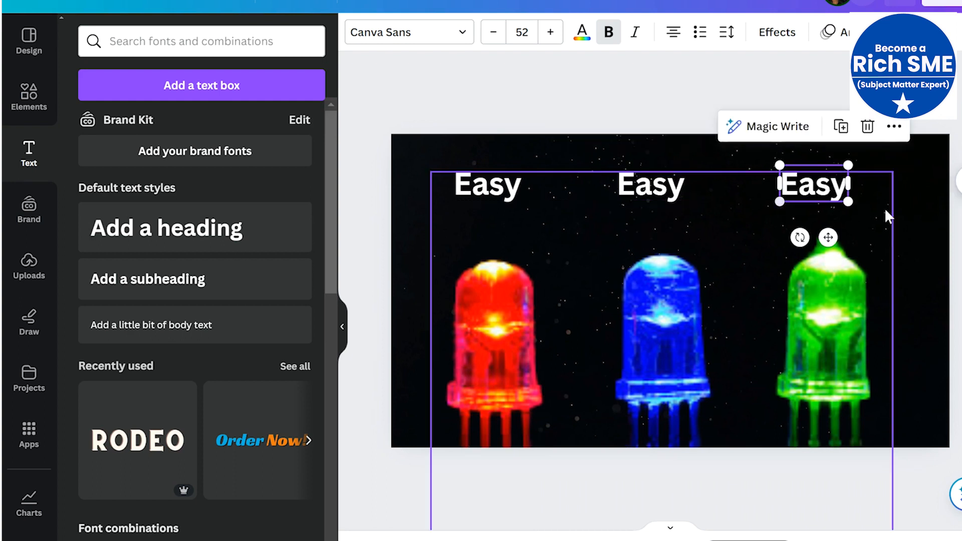
- Change the heading above the green LED to "Almost Impossible"
double_click(811, 188)
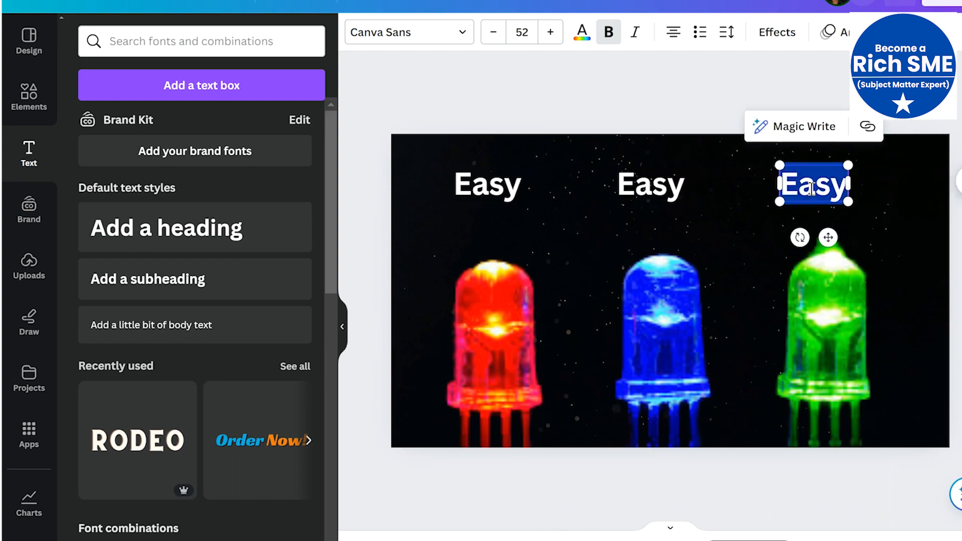
text(Almost)
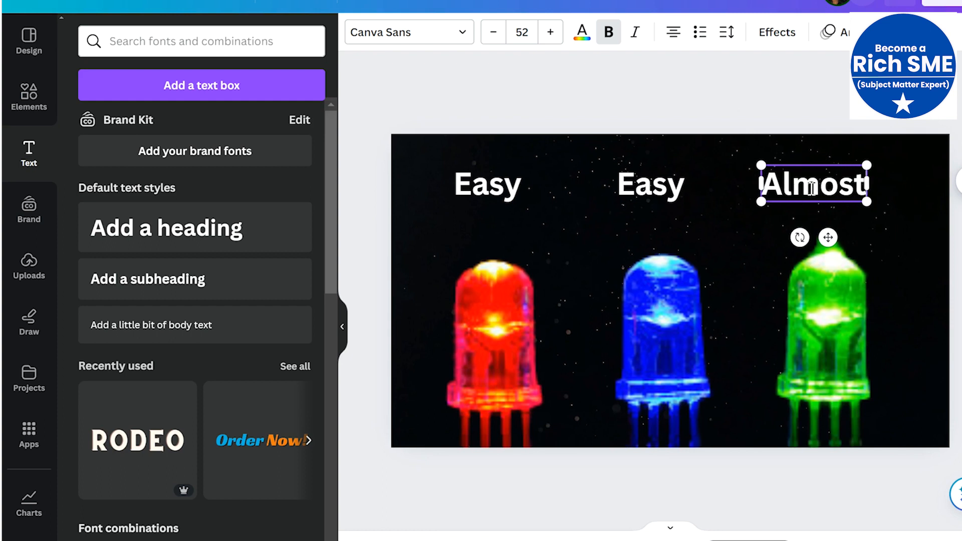
text( Impossible)
click(407, 93)
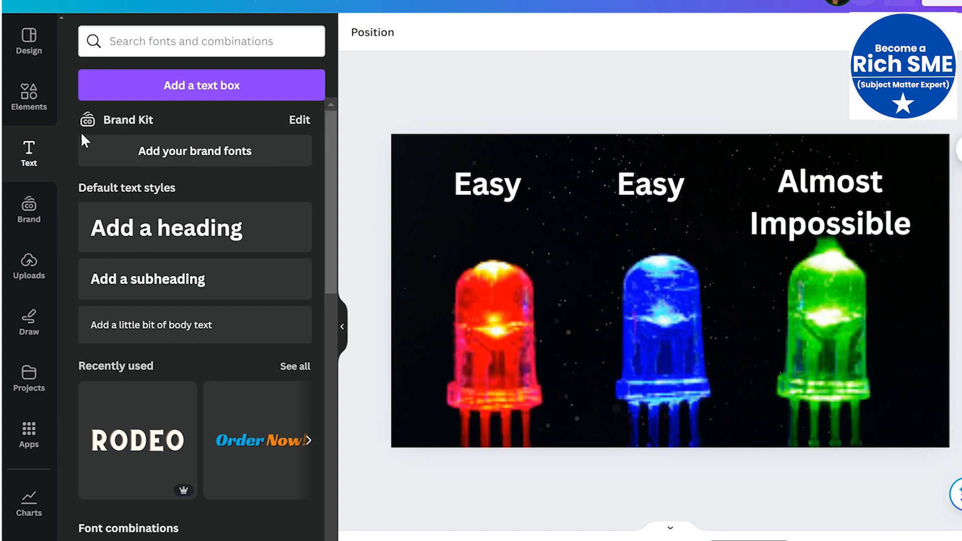
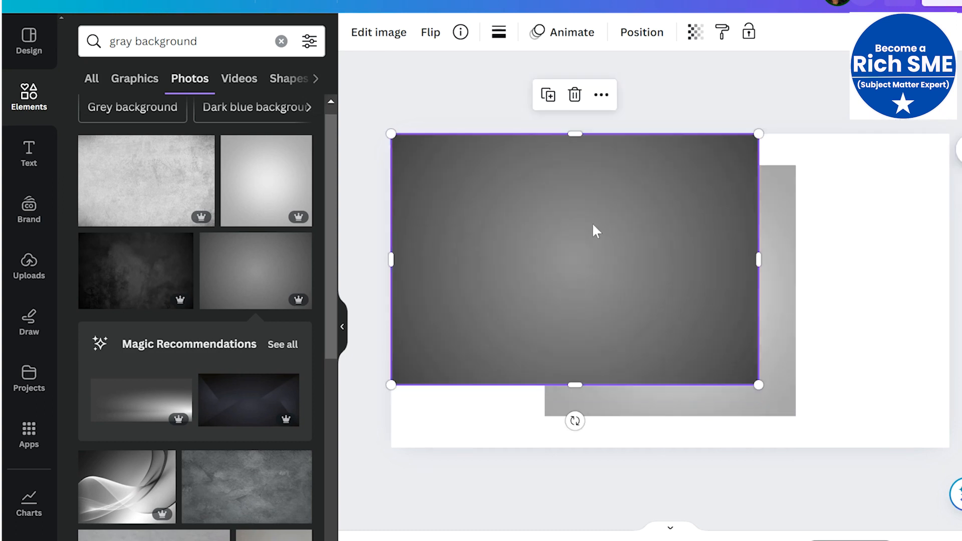
- Crop and position the dark gray photo so that it fills the left half of the page
drag(527, 231, 446, 248)
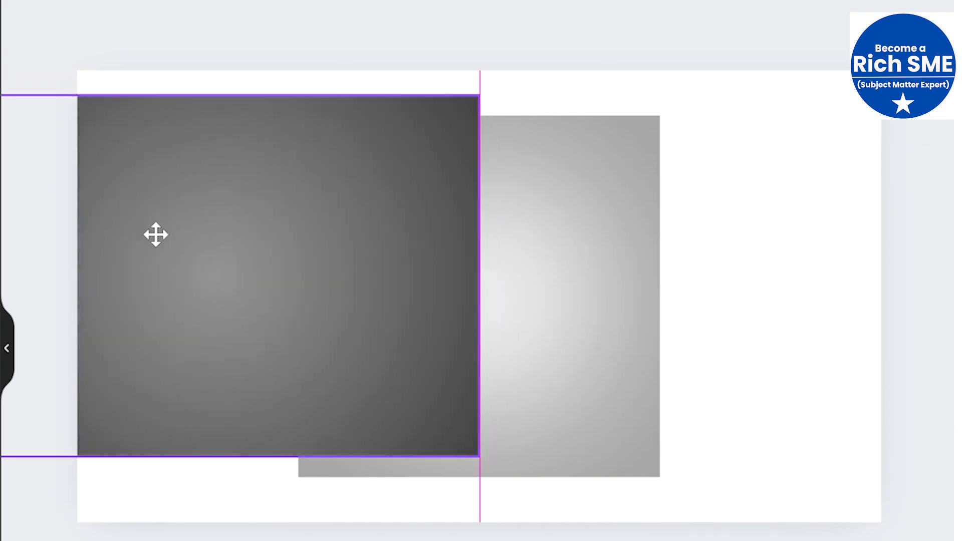
drag(155, 234, 150, 213)
drag(215, 432, 215, 522)
- Move the light gray photo beside the dark one and stretch it to fill the right half of the page
click(592, 268)
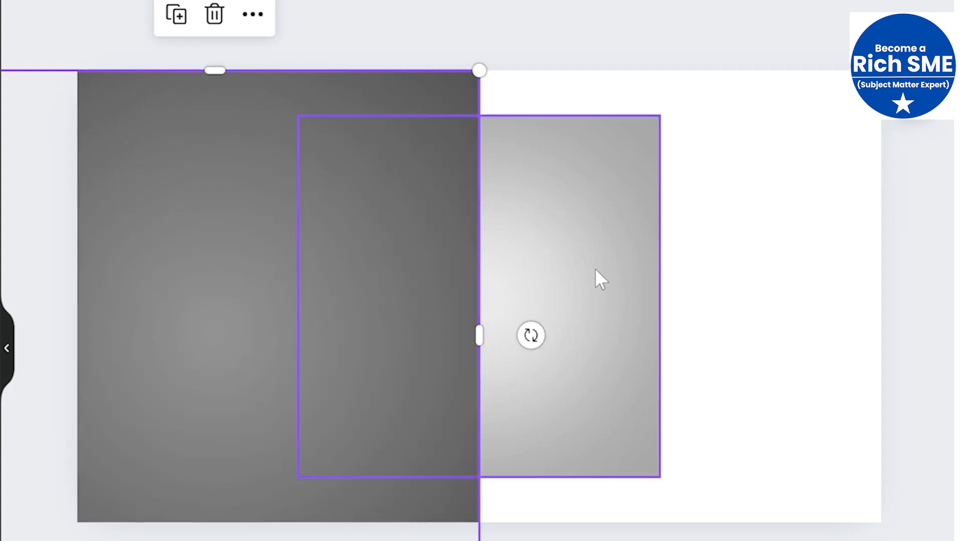
drag(691, 281, 776, 227)
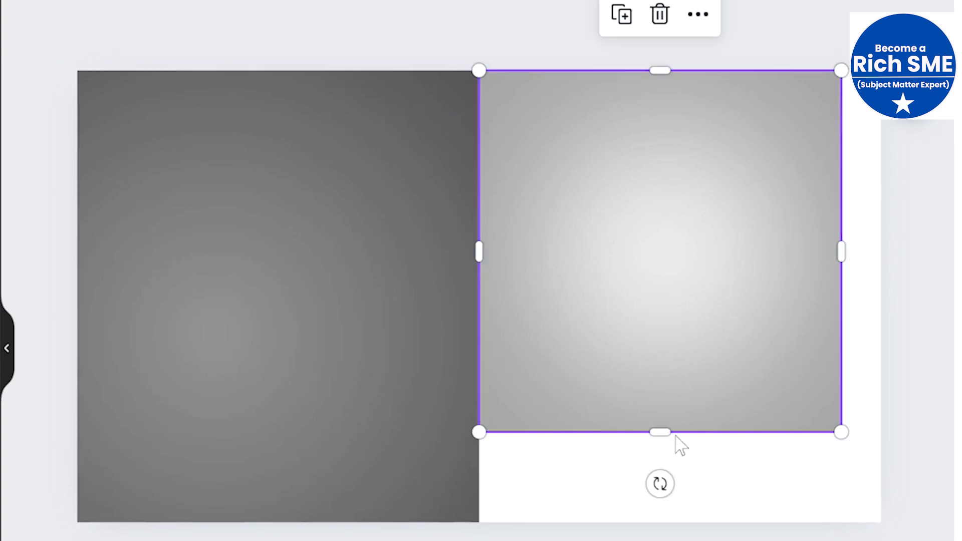
drag(661, 433, 659, 540)
drag(842, 319, 906, 332)
drag(692, 70, 693, 46)
click(516, 10)
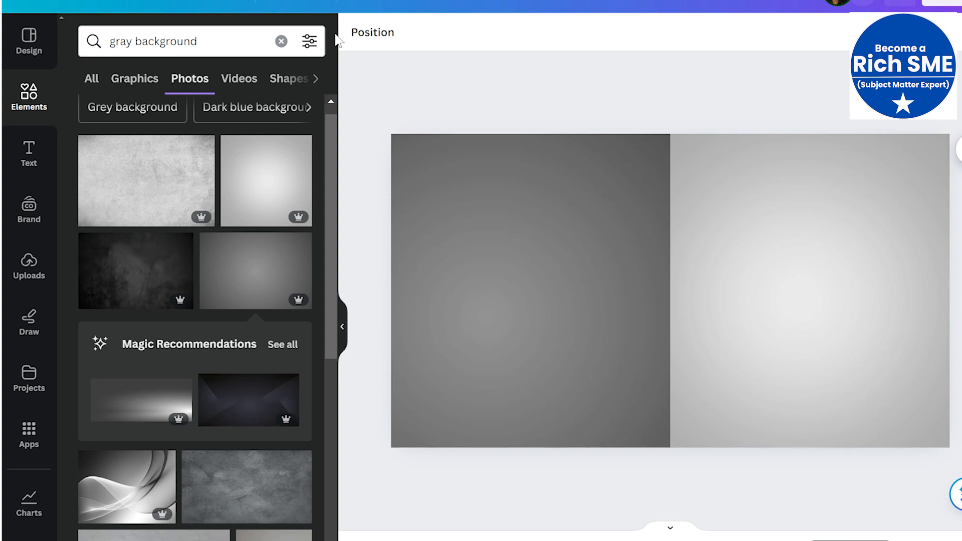
- Search the element photos for "abs" and add the shirtless man with his hand on his hip outdoors
click(46, 105)
click(132, 41)
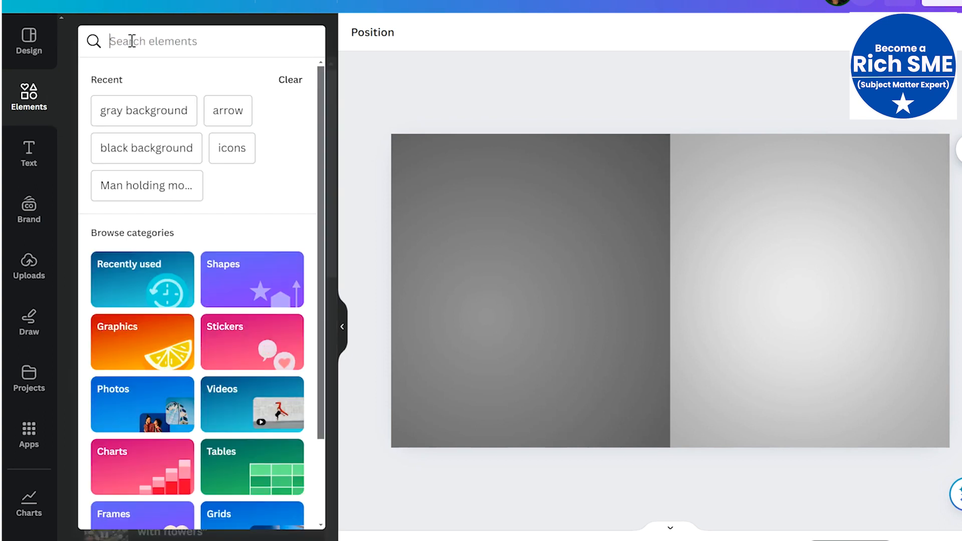
text(abs)
key(Return)
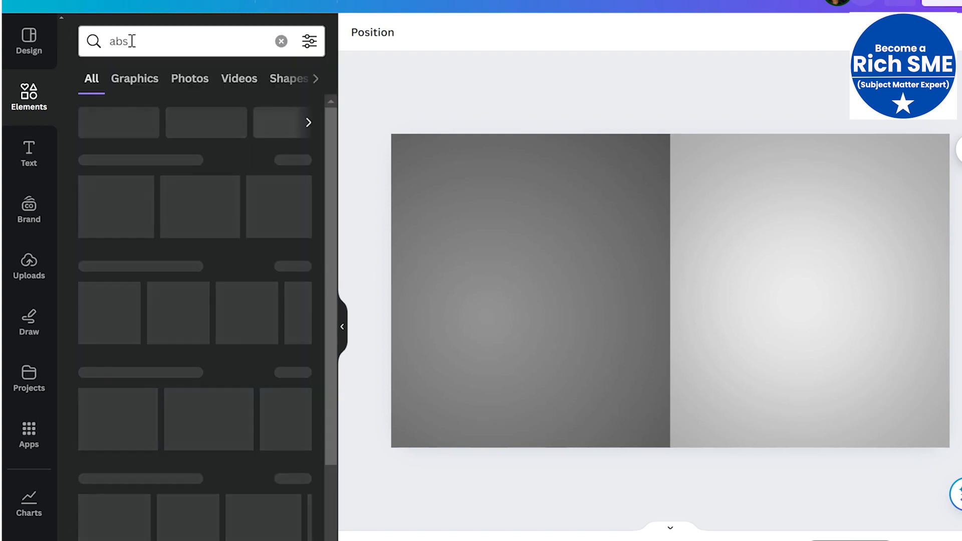
click(193, 86)
scroll(115, 483, down, 3)
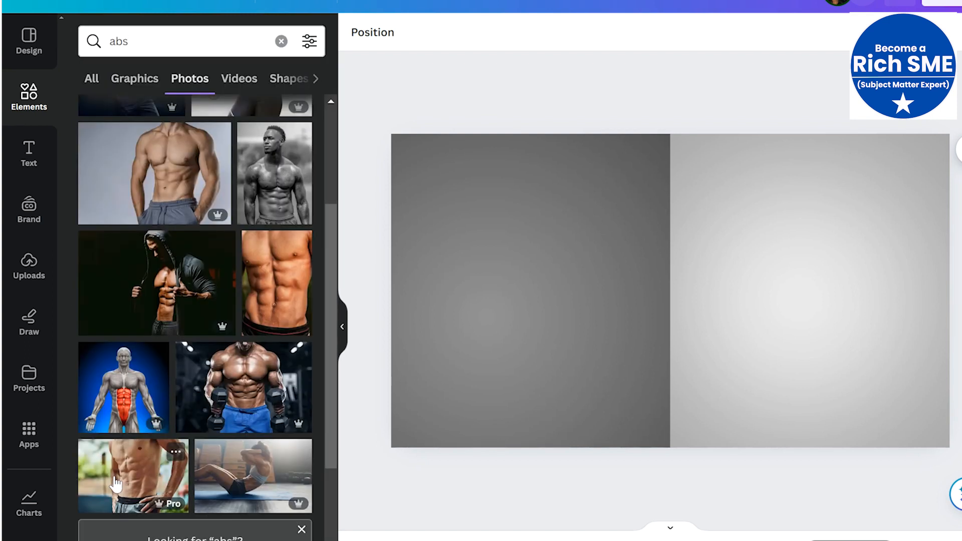
click(115, 484)
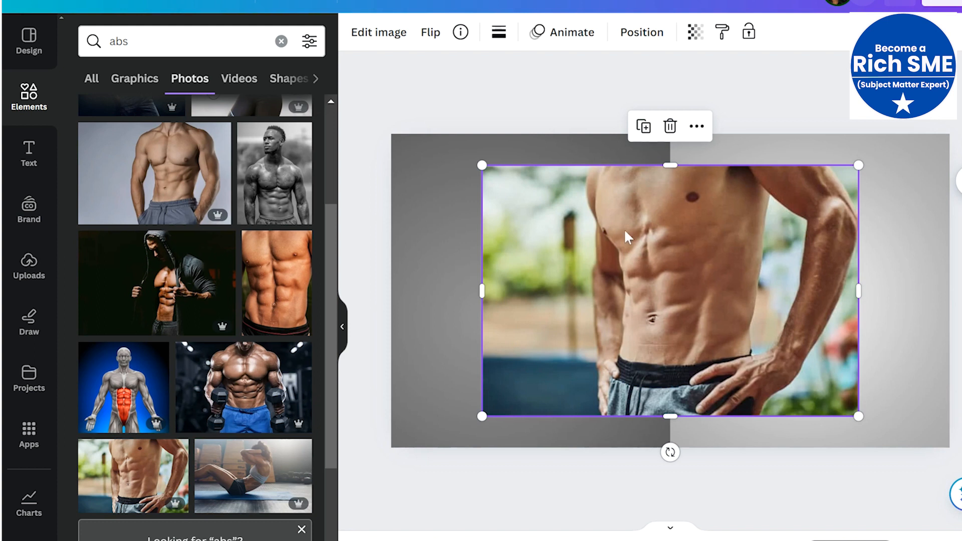
- Remove the abs photo's background, move the torso onto the light gray half and enlarge it to full page height
click(371, 33)
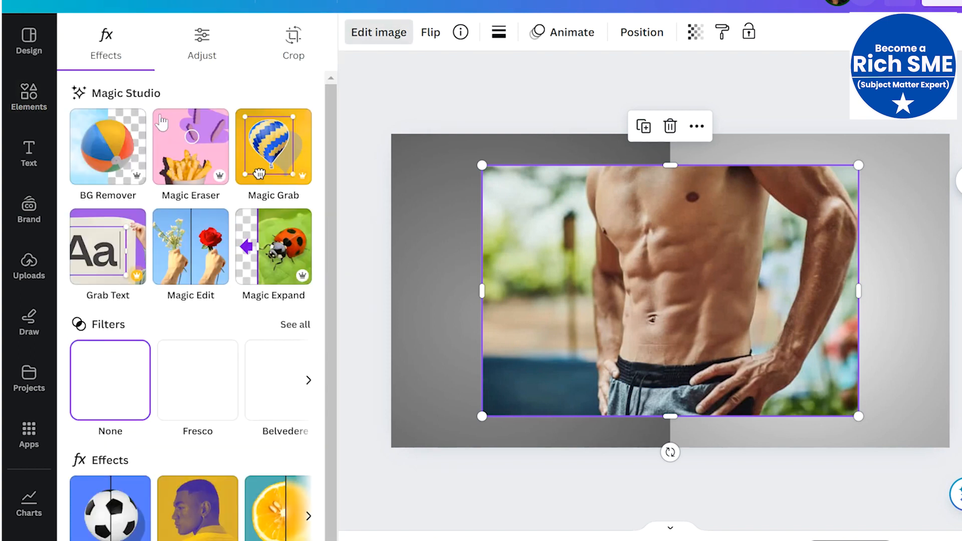
click(102, 165)
drag(693, 240, 799, 220)
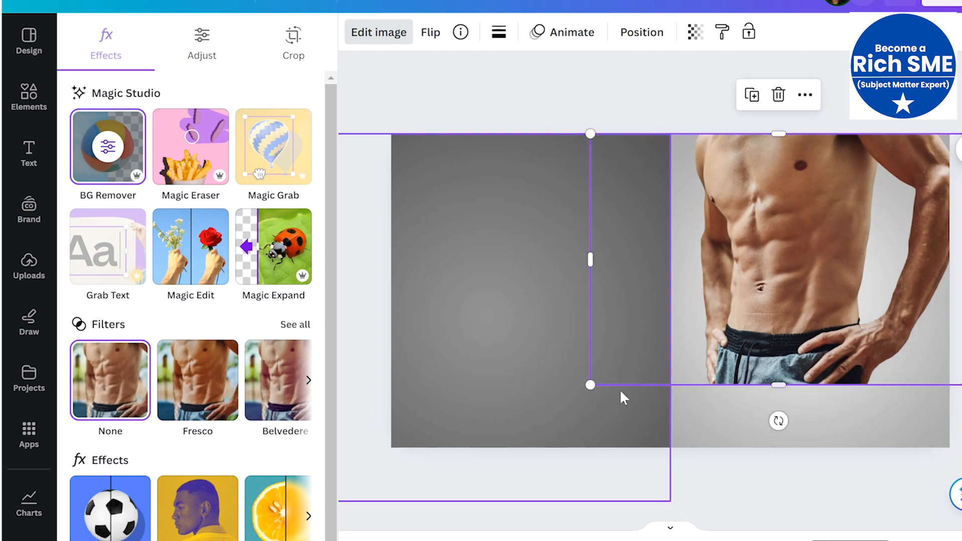
drag(592, 387, 571, 476)
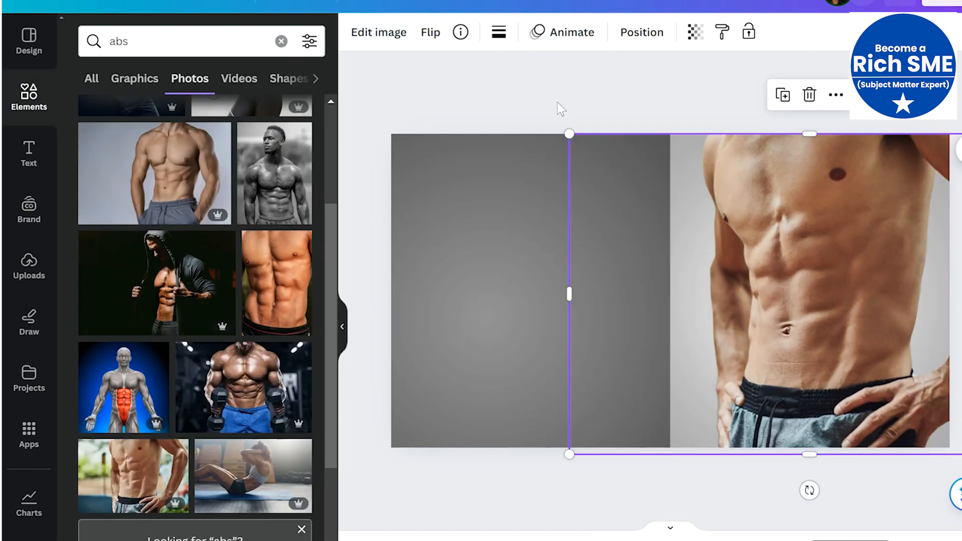
- Search photos for "man with belly", add the torso with dashed markings on blue, and shift it toward the dark half
click(131, 44)
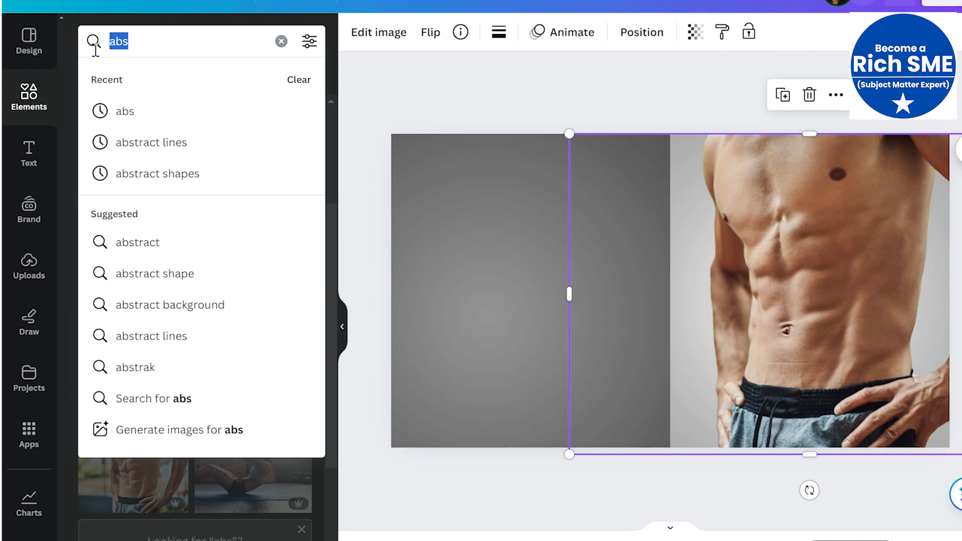
text(man with belly)
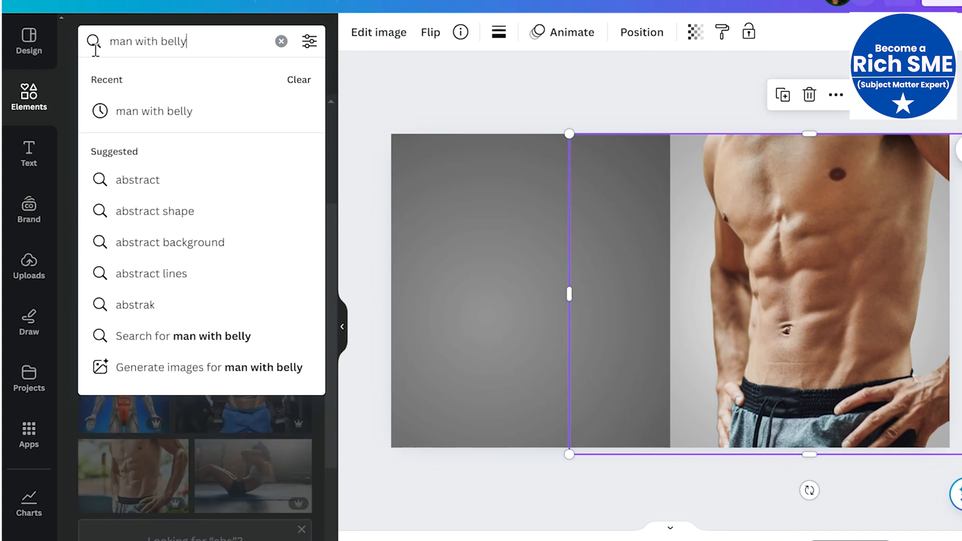
key(Return)
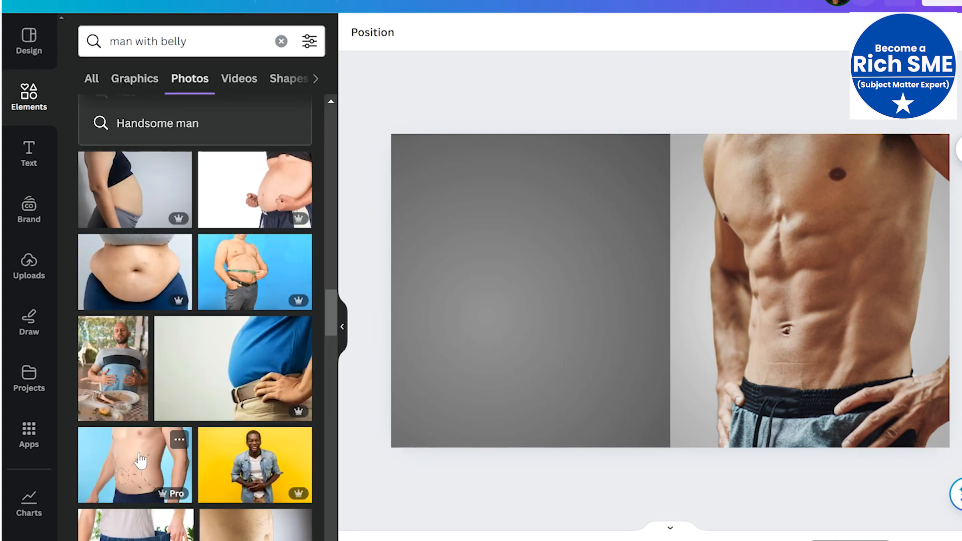
click(140, 460)
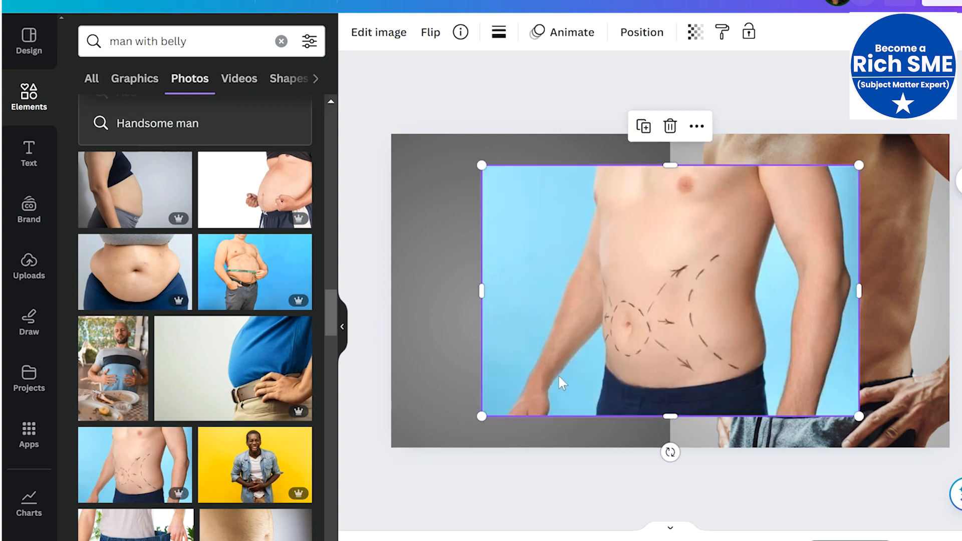
drag(649, 323, 583, 312)
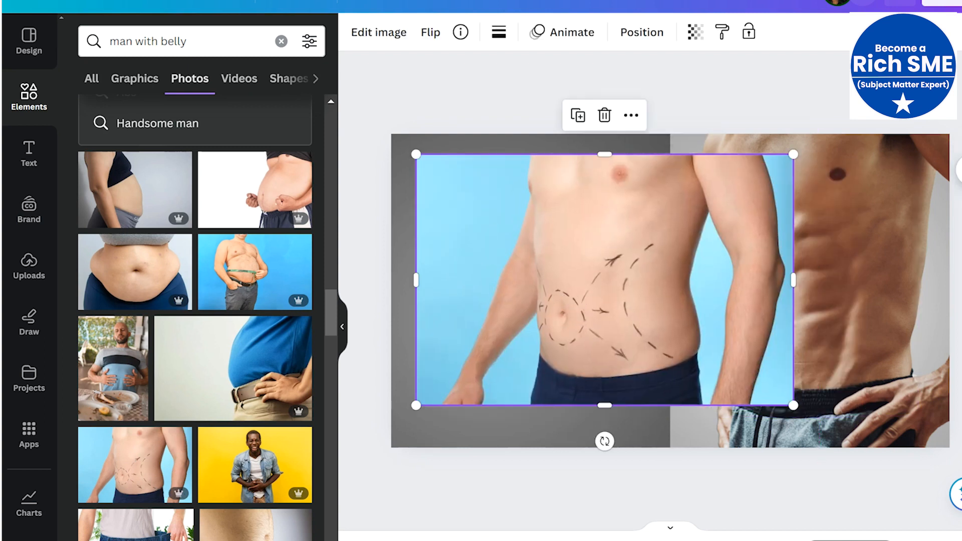
- Remove the background of the belly photo and flip it horizontally
click(377, 35)
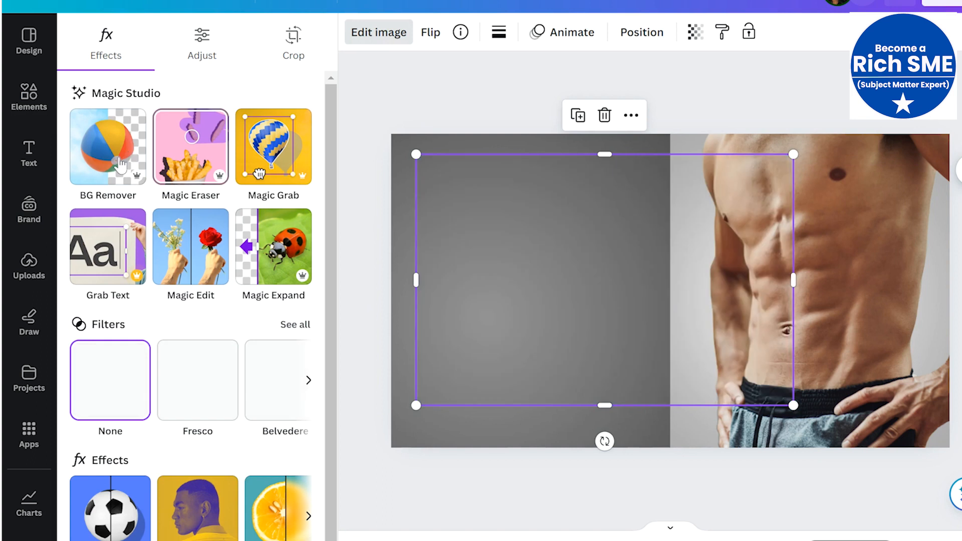
click(121, 164)
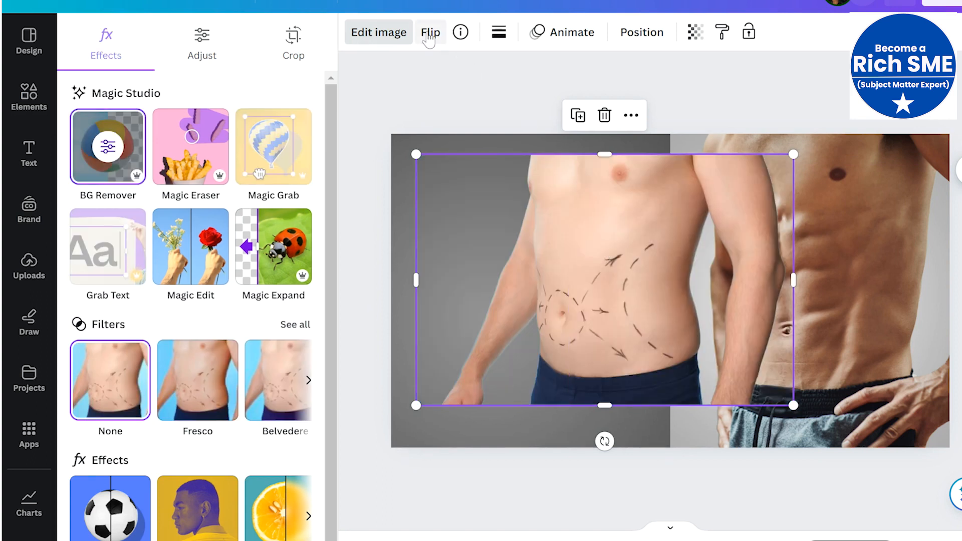
click(429, 36)
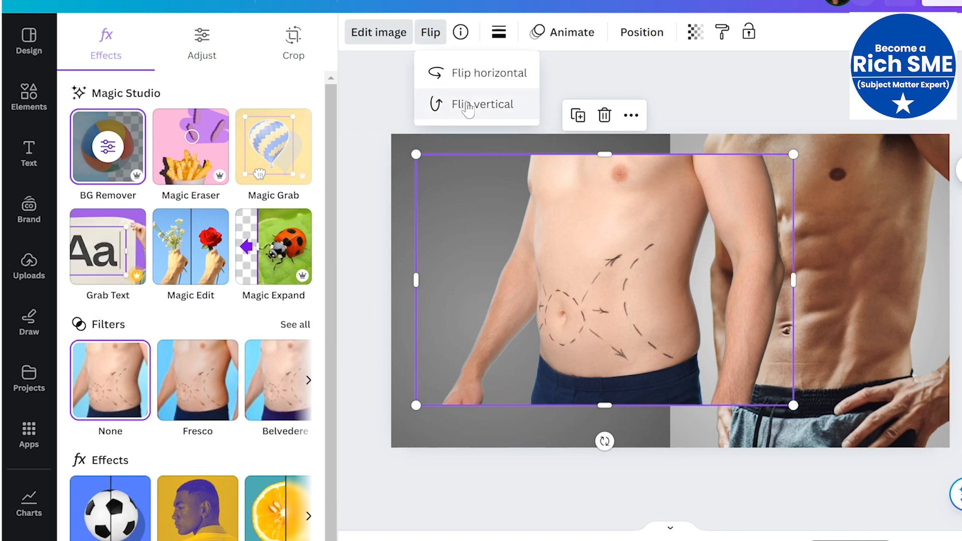
click(482, 75)
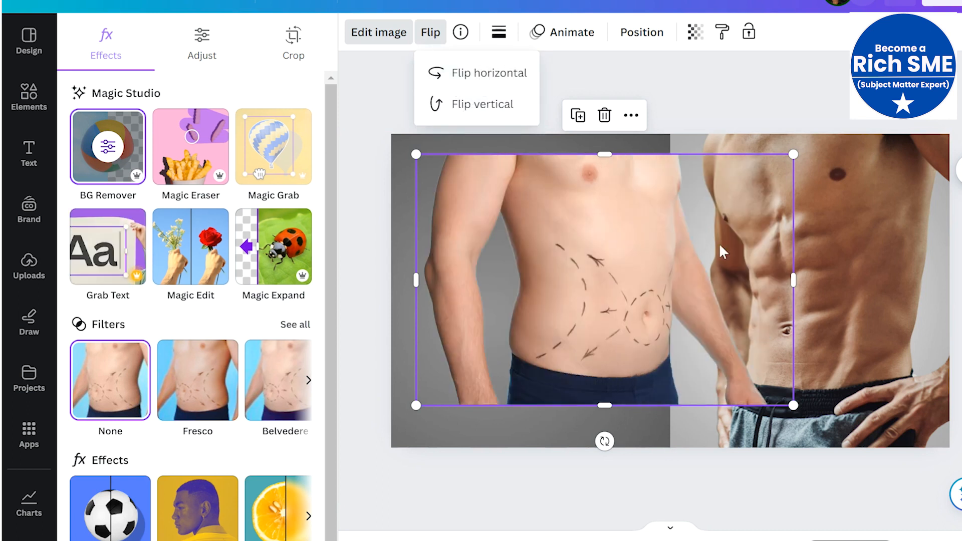
- Move the belly torso over the dark gray half and enlarge it to full page height
drag(584, 275, 512, 275)
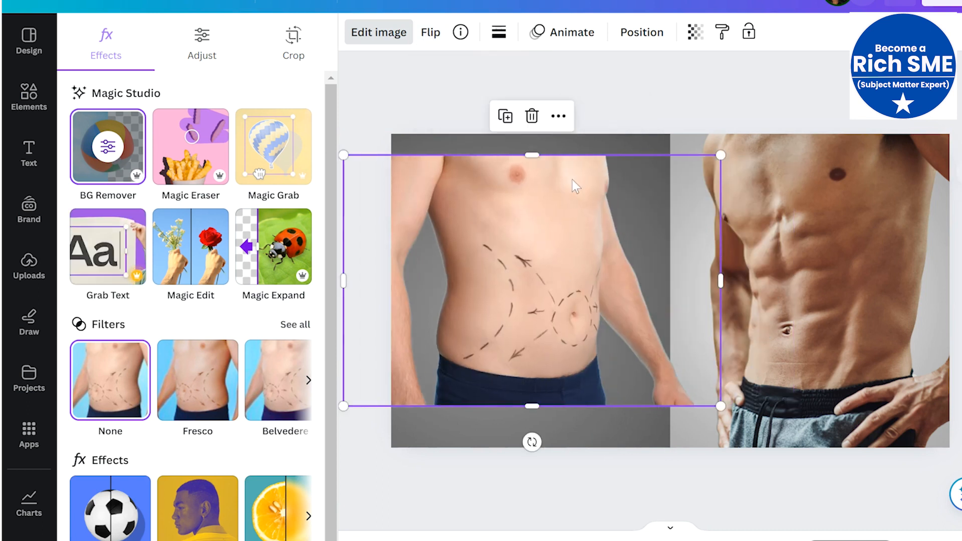
drag(530, 155, 530, 131)
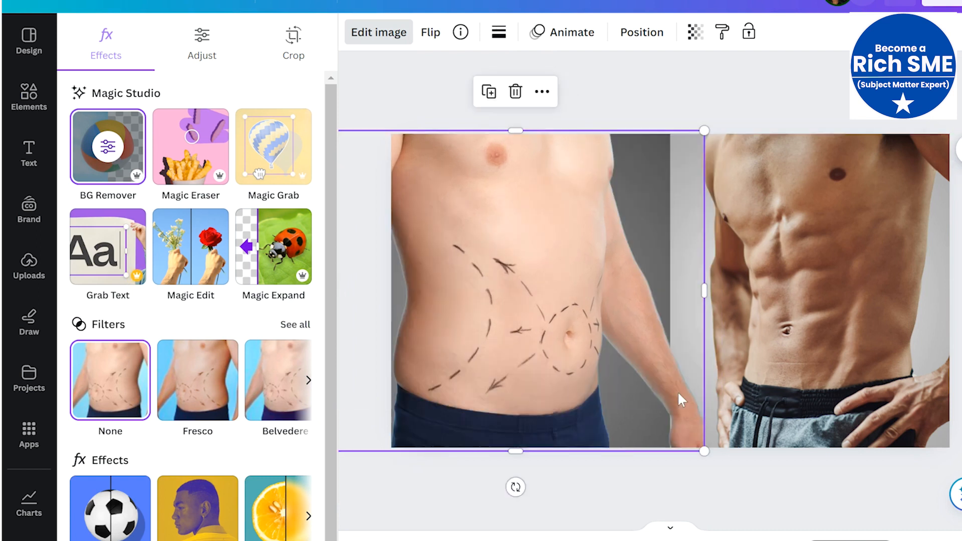
double_click(557, 317)
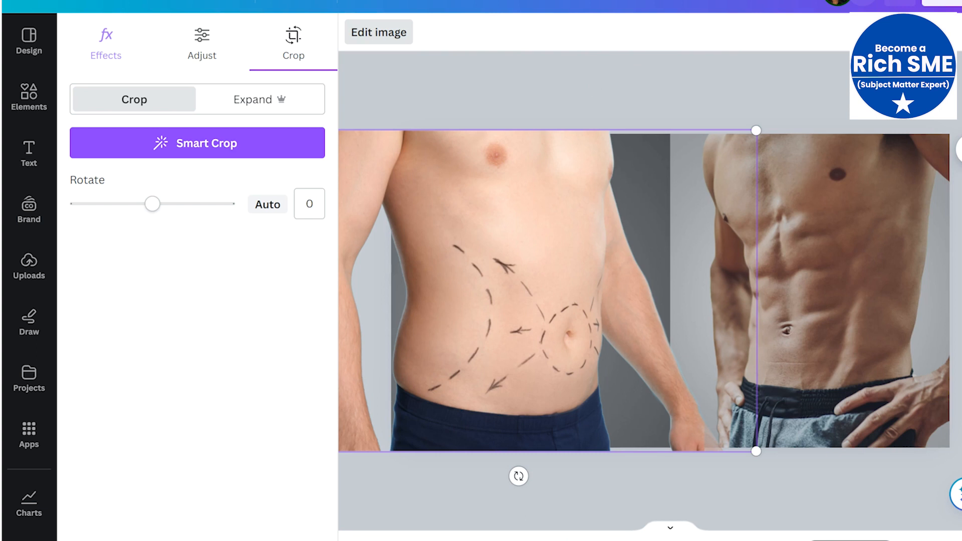
click(736, 291)
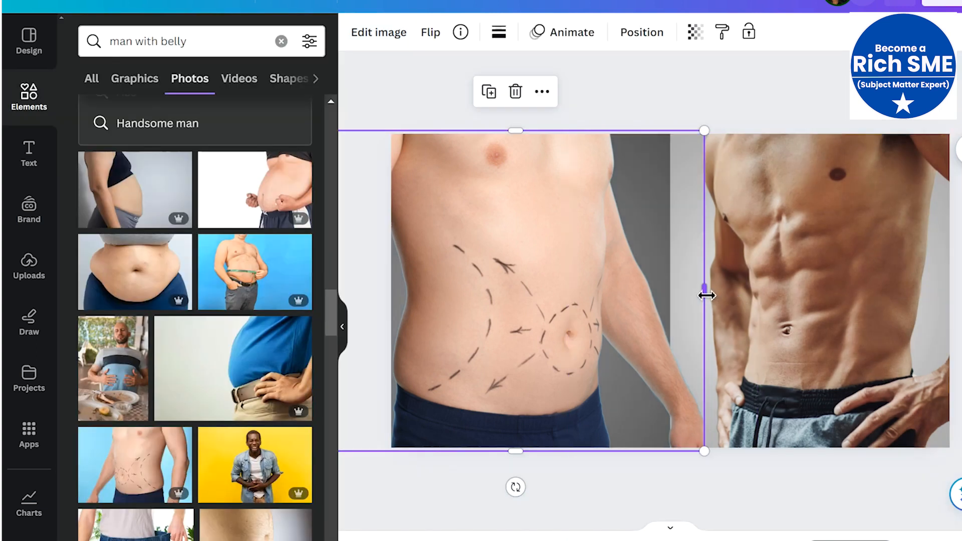
- Crop the belly photo's inner edge to the boundary between the dark and light gray halves
drag(706, 295, 668, 301)
click(757, 98)
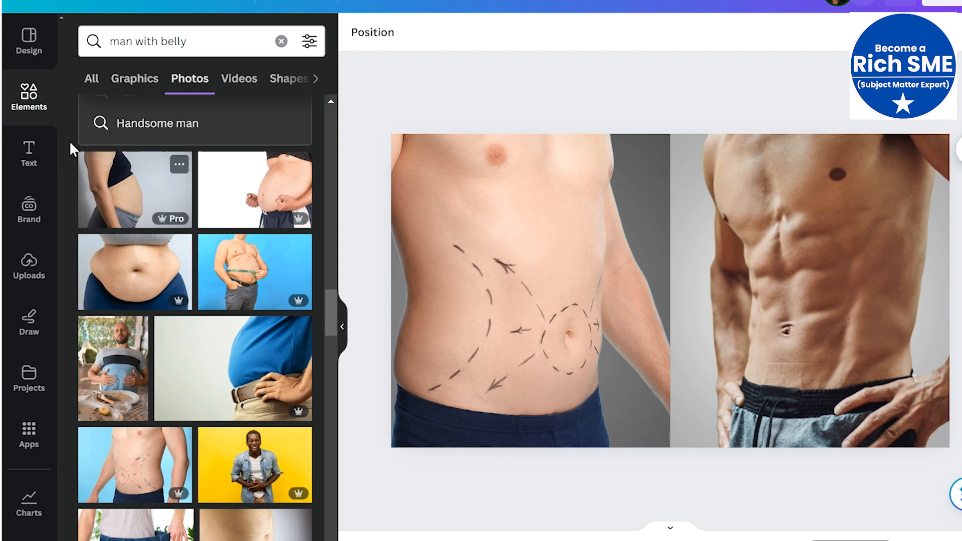
- Add the heading "WEEK 0" and place it near the top of the belly half
click(29, 160)
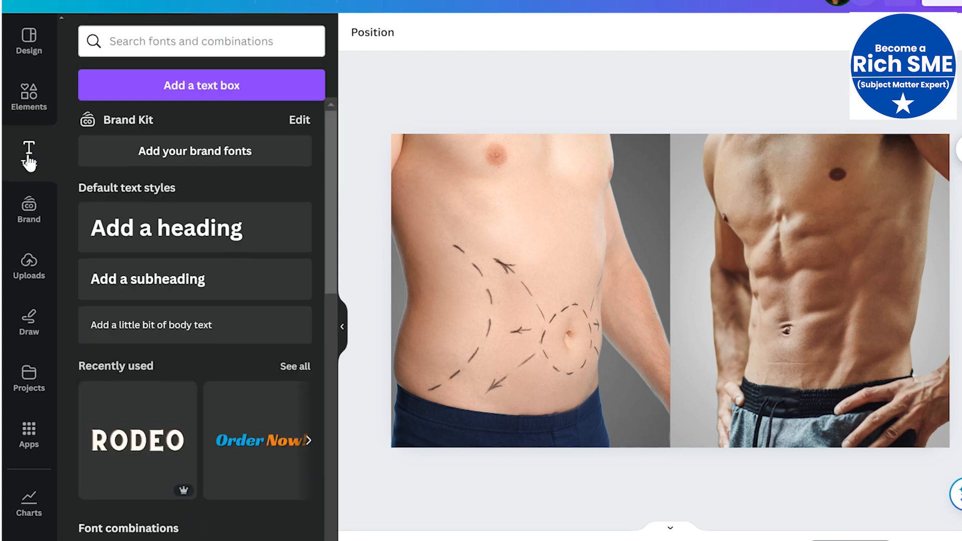
click(134, 238)
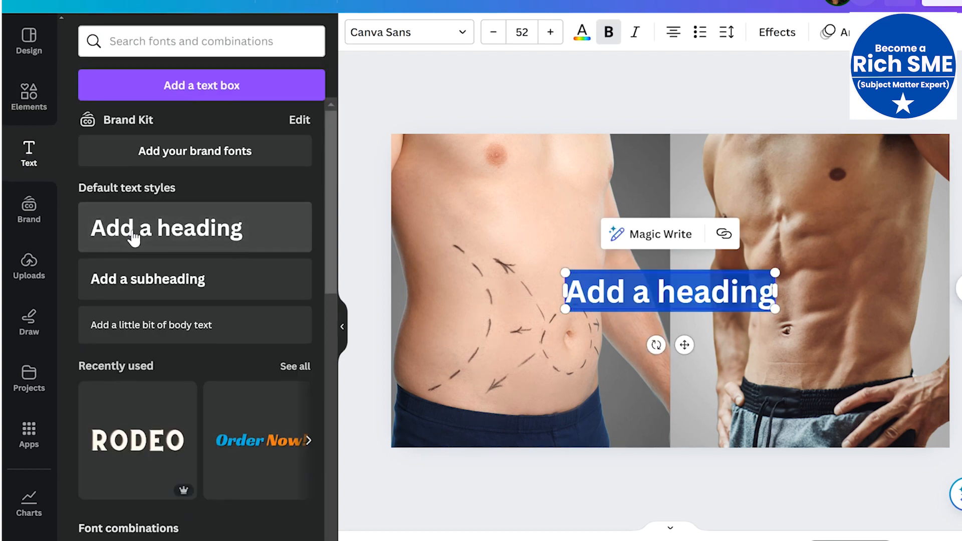
text(WEEK 0)
drag(663, 297, 483, 171)
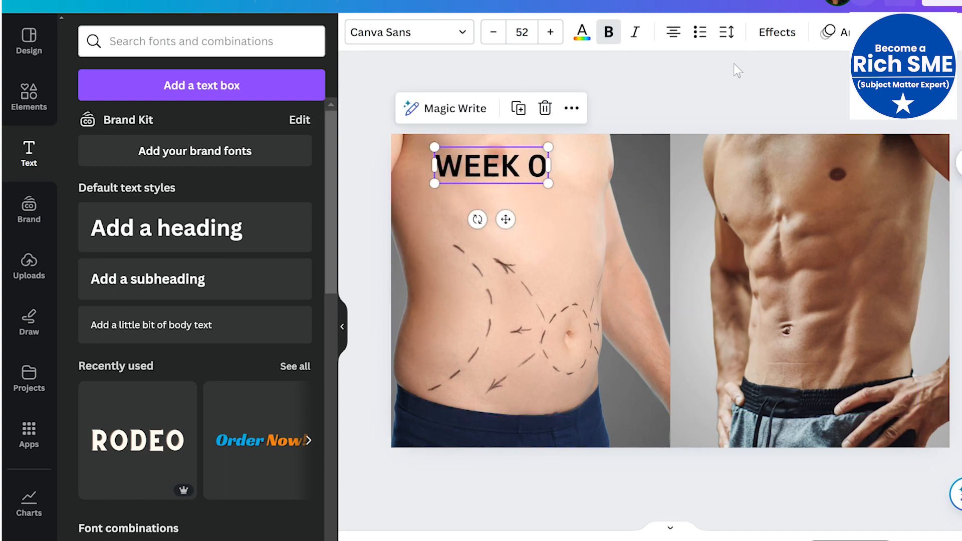
- Apply the Background text effect to the "WEEK 0" heading and colour the background dark gray
click(775, 33)
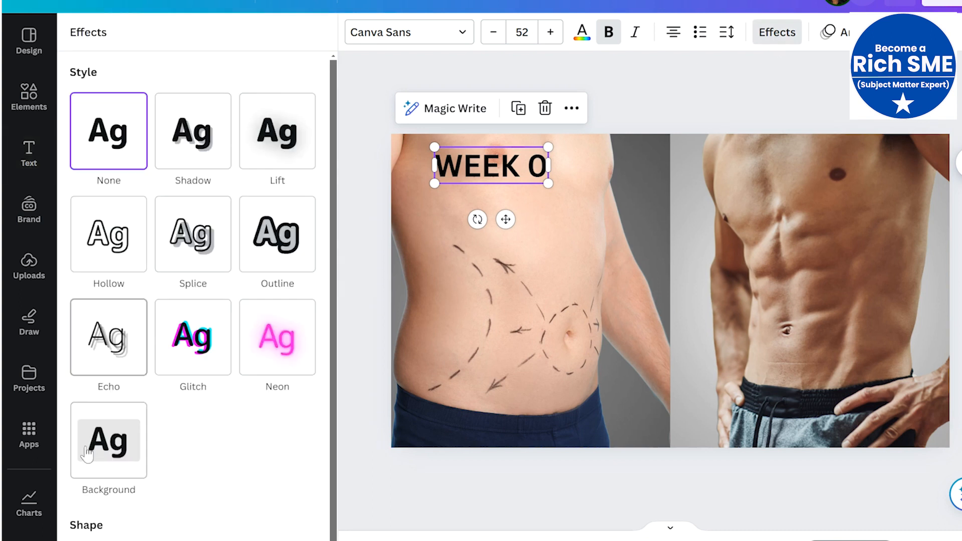
click(102, 461)
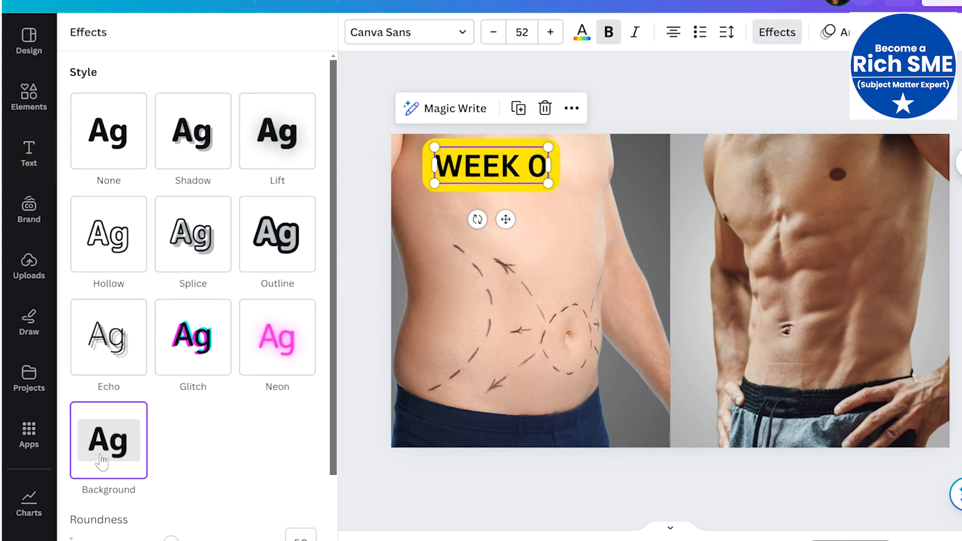
scroll(305, 421, down, 3)
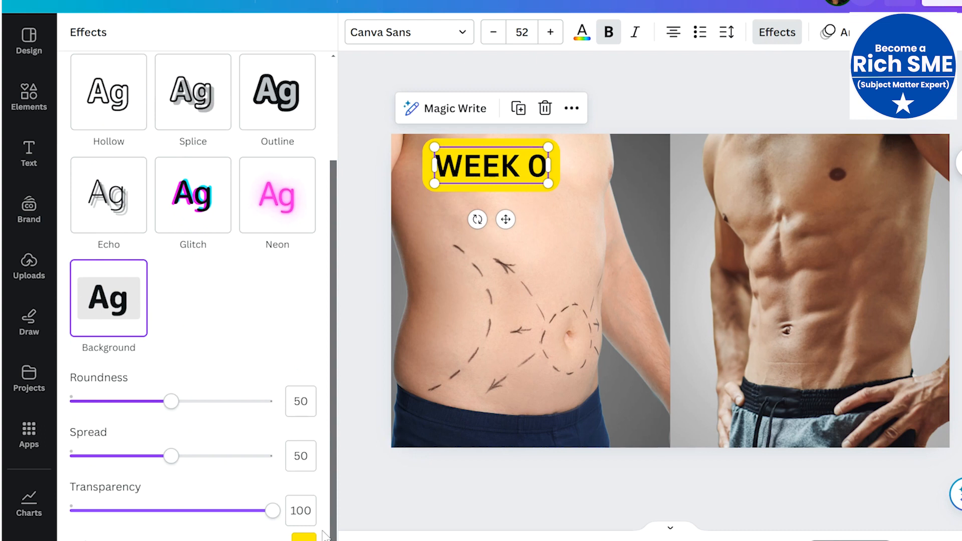
click(304, 537)
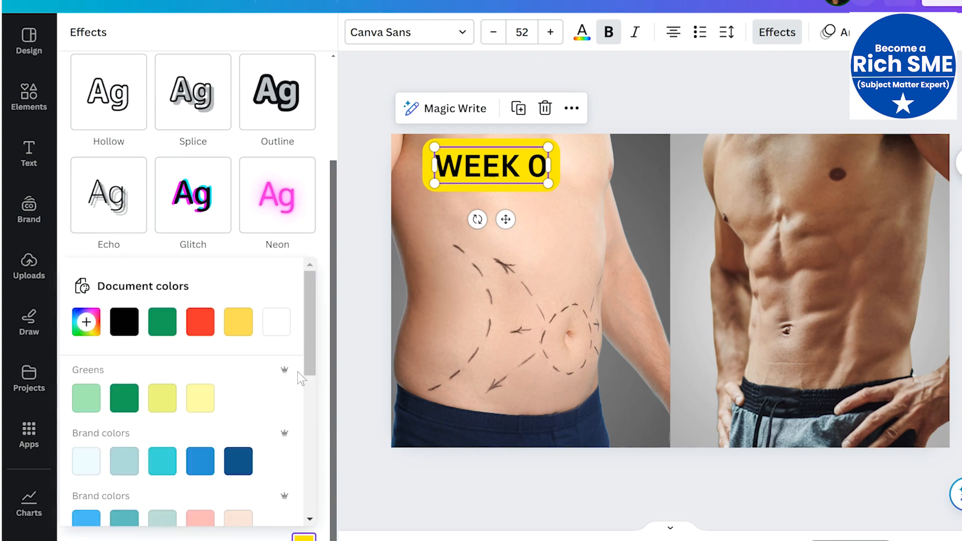
drag(309, 346, 304, 476)
click(131, 431)
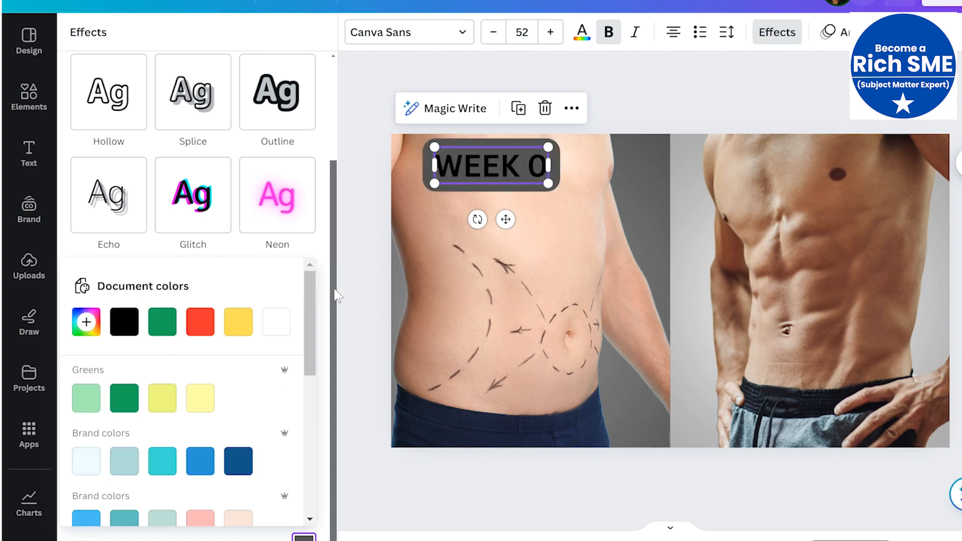
- Set the "WEEK 0" background's roundness to 12, spread to 21 and transparency to 82
click(335, 285)
drag(171, 340, 94, 340)
drag(171, 393, 115, 416)
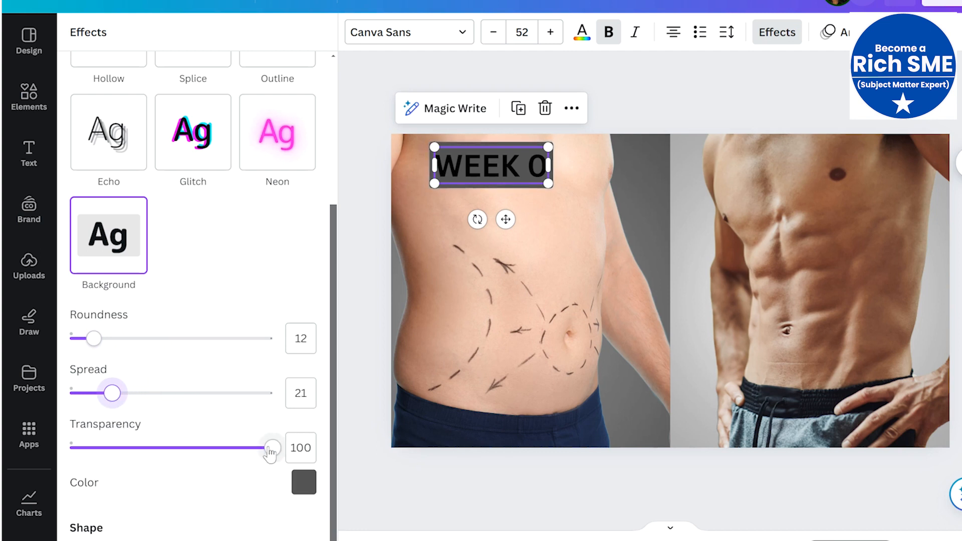
drag(272, 449, 236, 447)
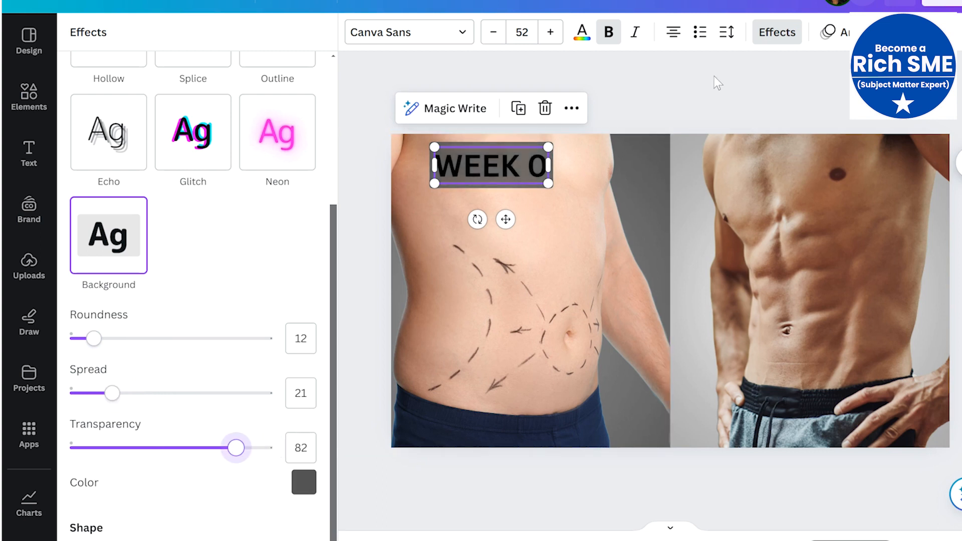
click(711, 96)
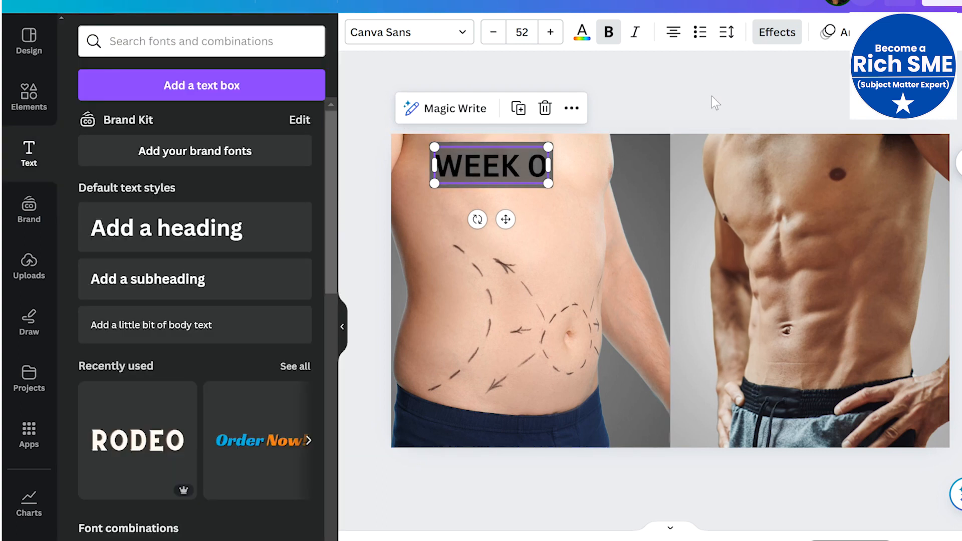
- Change the "WEEK 0" text colour to white
click(521, 177)
click(581, 35)
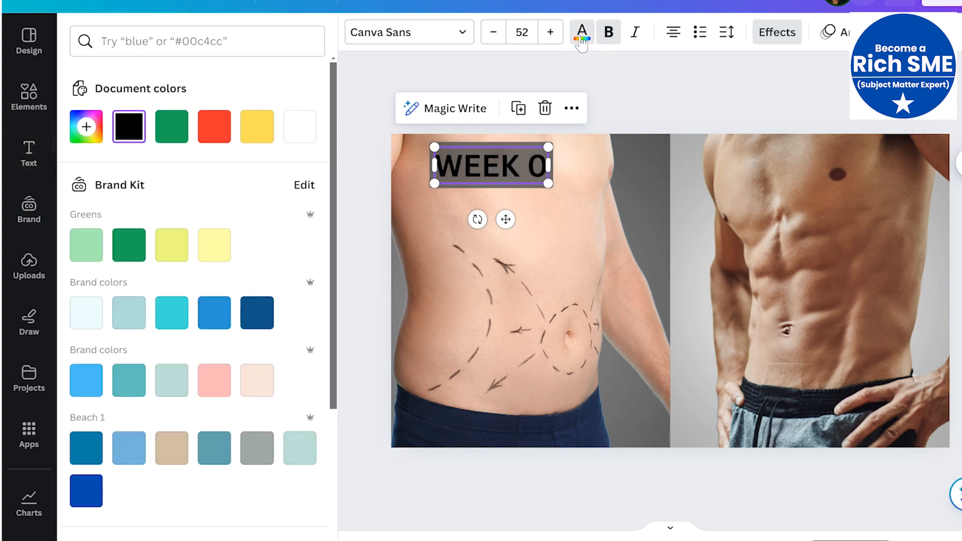
click(300, 127)
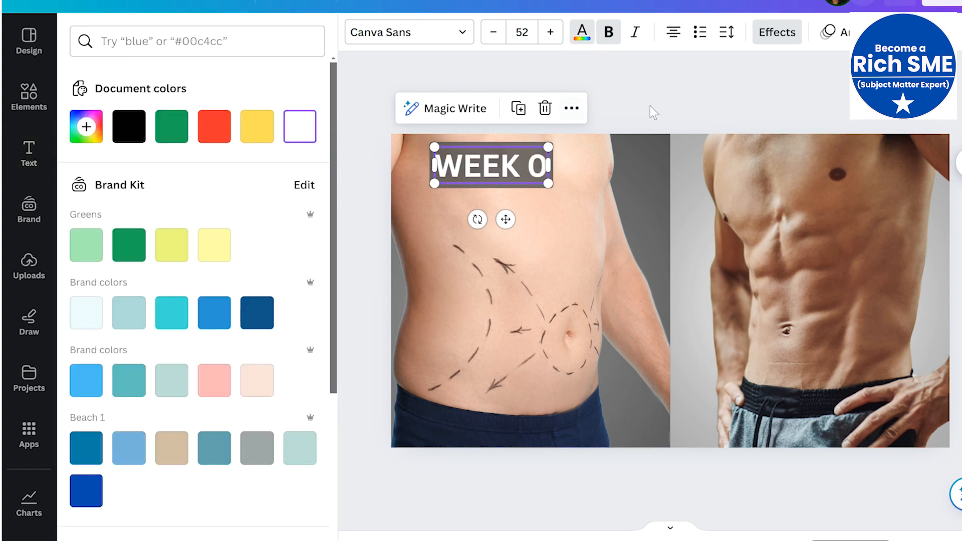
click(671, 109)
- Duplicate the "WEEK 0" label, place the copy level with it on the abs half, and change its text to "WEEK 2"
click(526, 158)
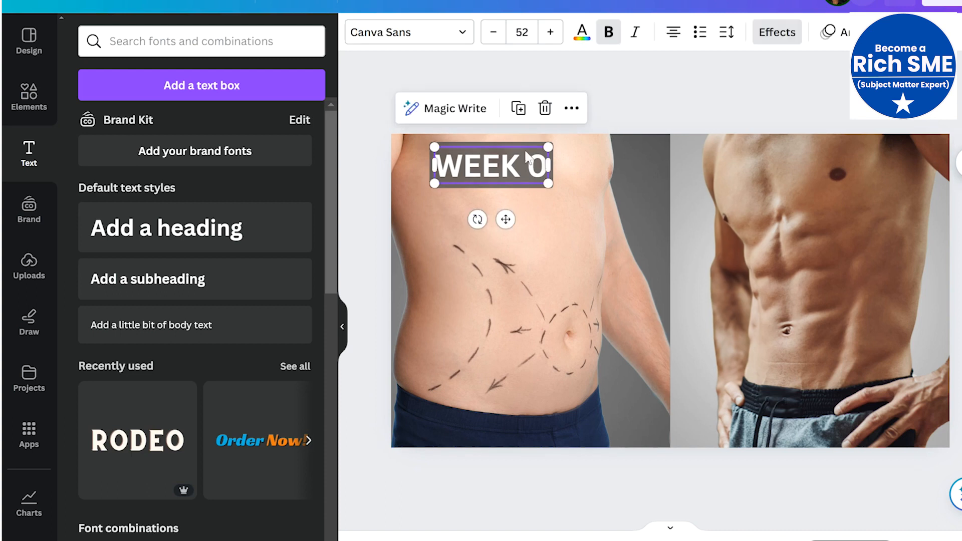
key(ctrl+d)
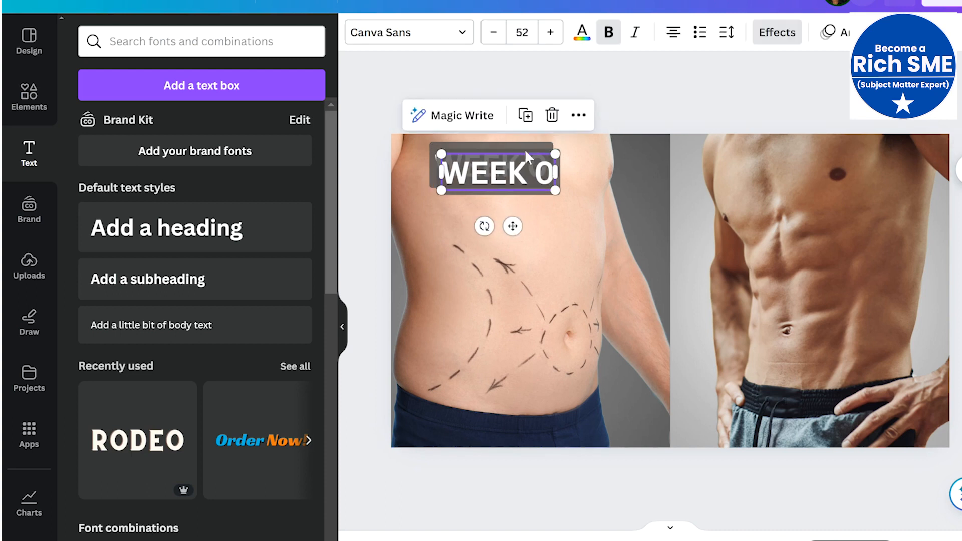
drag(525, 166, 840, 165)
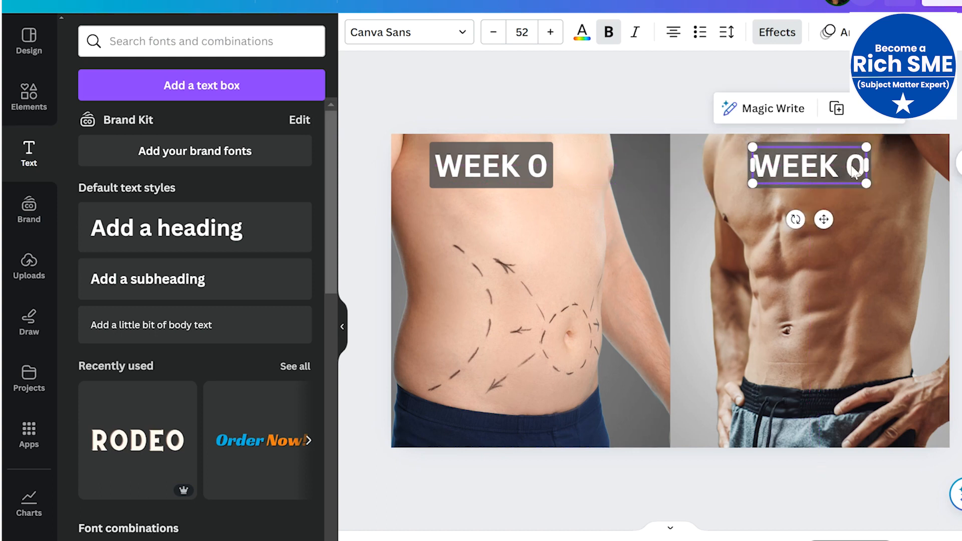
click(853, 172)
click(852, 166)
key(Delete)
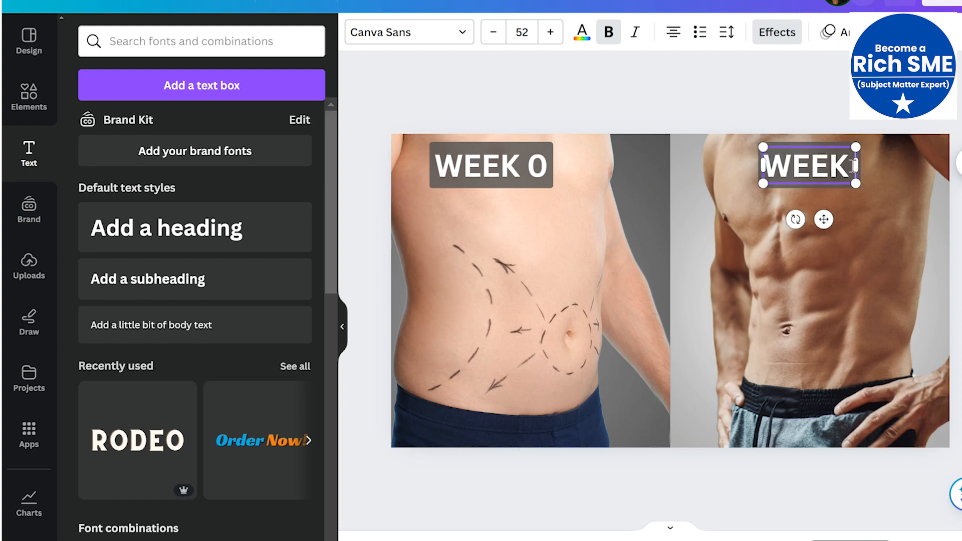
text(2)
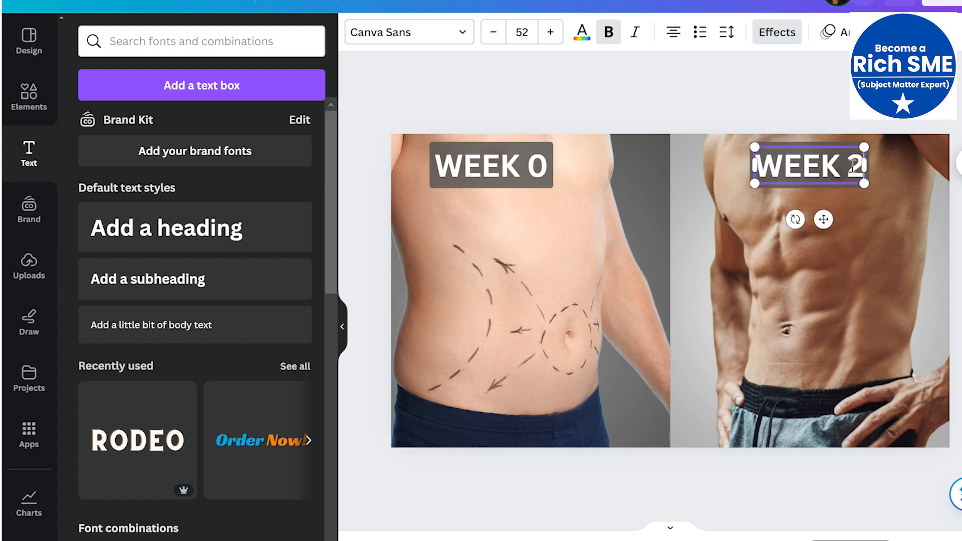
key(Escape)
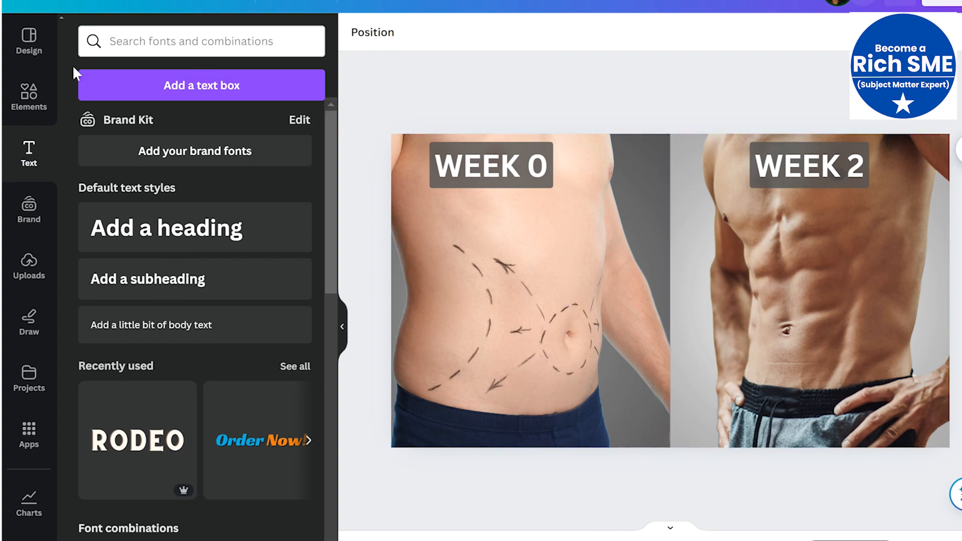
- Search photos for "eggs" and add the picture of halved boiled eggs on a wooden table
click(31, 105)
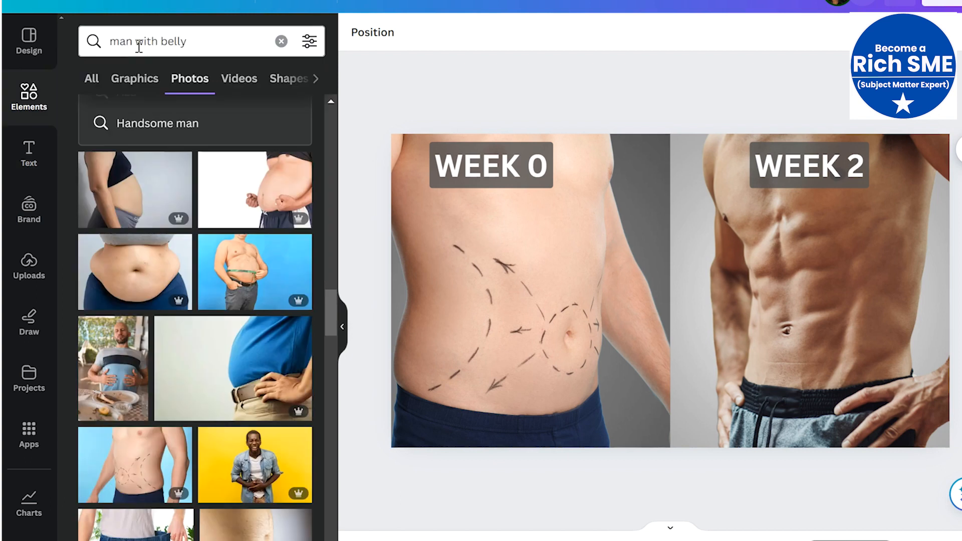
click(139, 42)
drag(199, 40, 69, 64)
text(eggs)
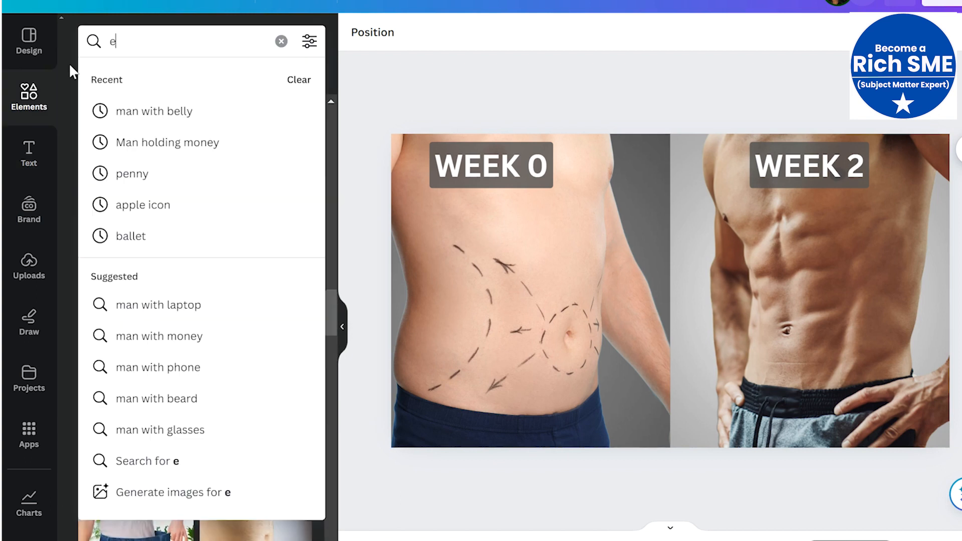
key(Return)
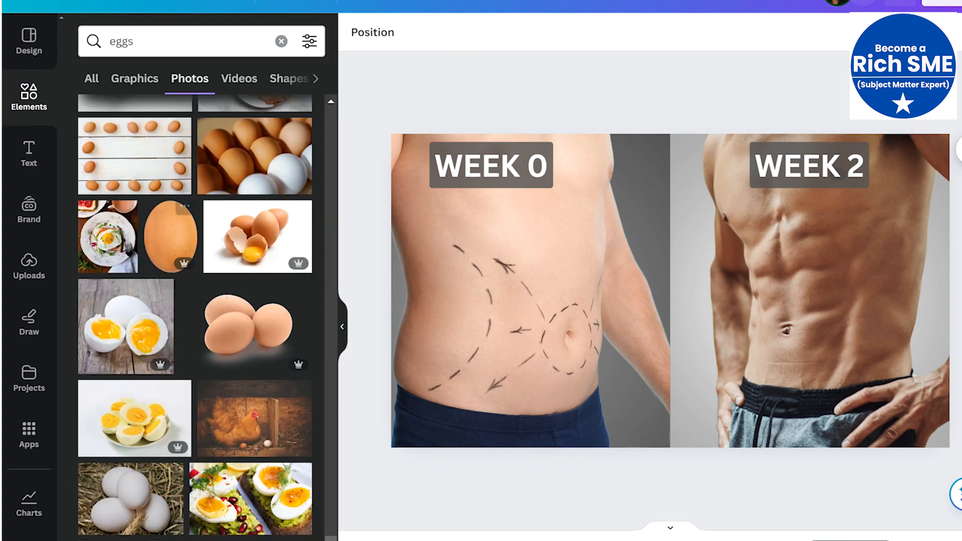
click(117, 332)
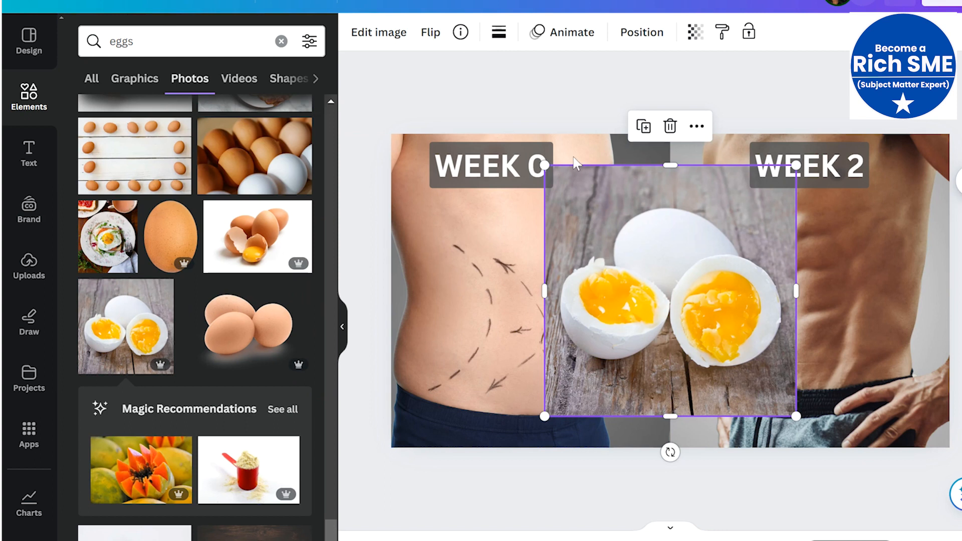
- Remove the egg photo's background and place the eggs, reduced in size, at the bottom centre between the two torsos
click(376, 37)
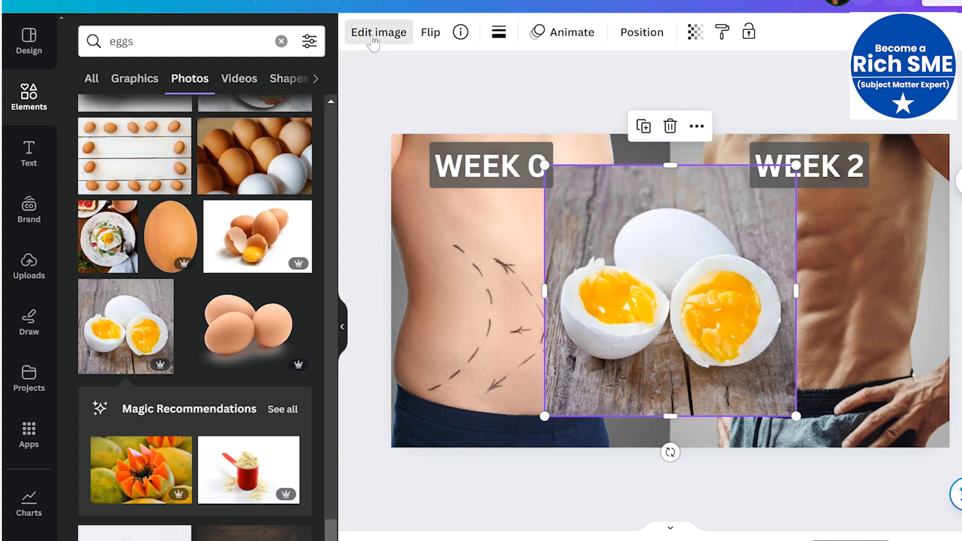
click(120, 144)
drag(544, 416, 630, 289)
drag(707, 261, 656, 421)
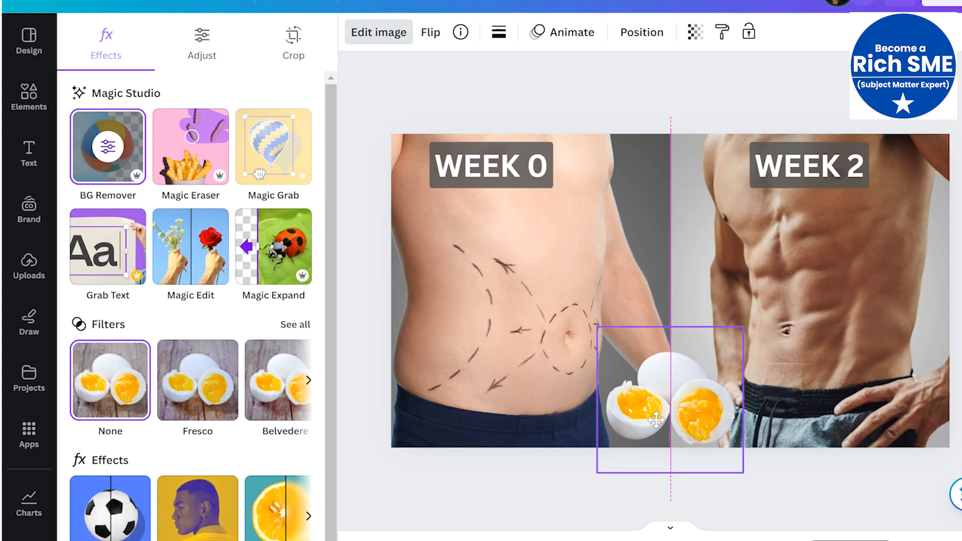
click(816, 87)
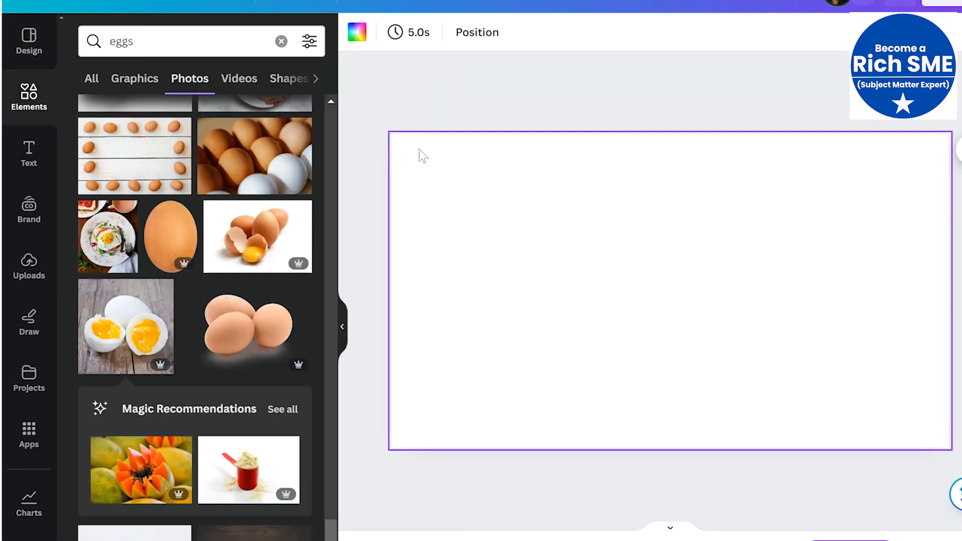
- On the blank page, search graphics for "grids 5 x 3" and add the thin-line square grid with five columns
click(155, 41)
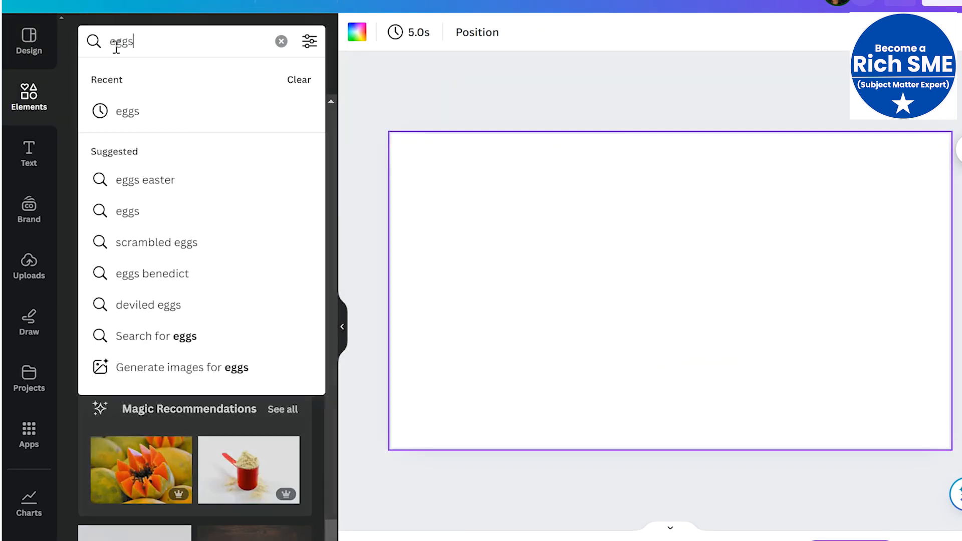
text(grids)
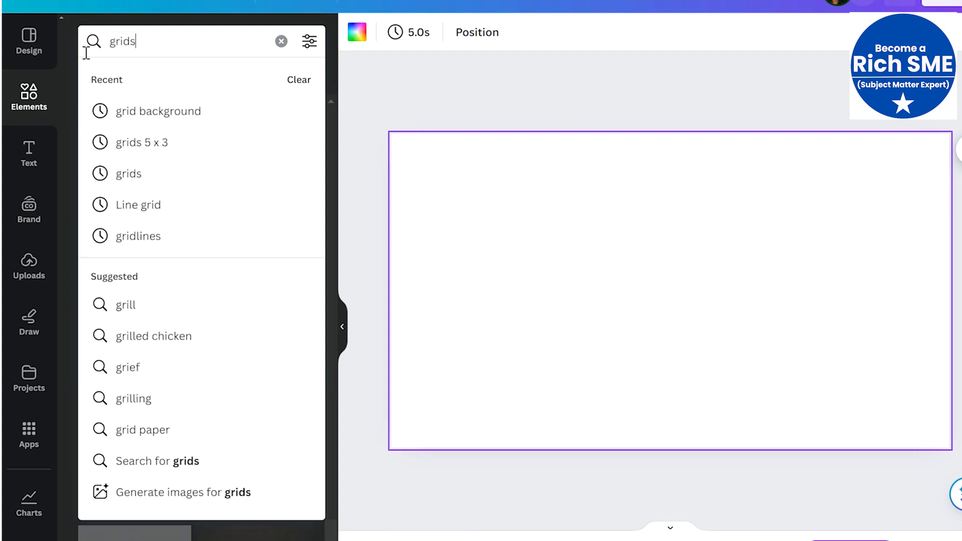
key(Return)
click(145, 48)
text(5 x)
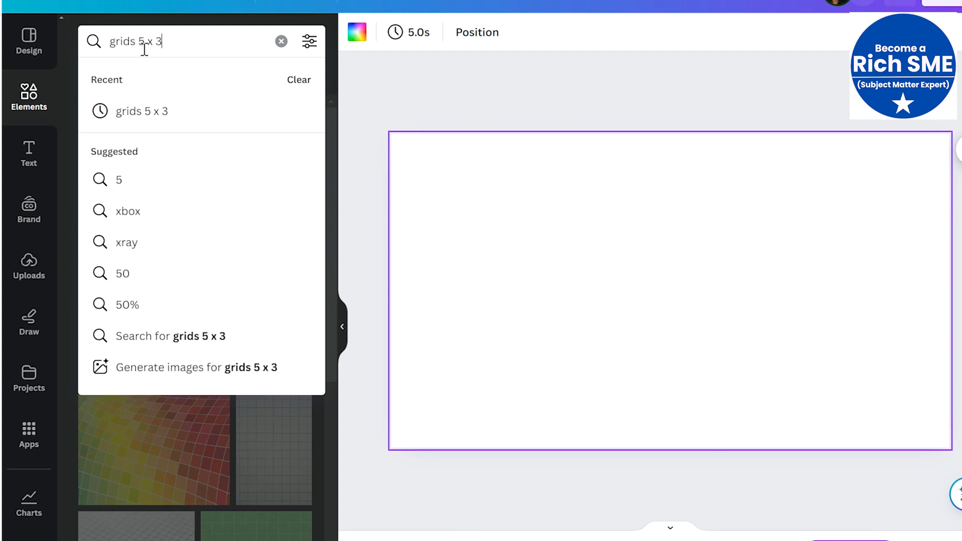
text( 3)
key(Return)
mouse_move(296, 251)
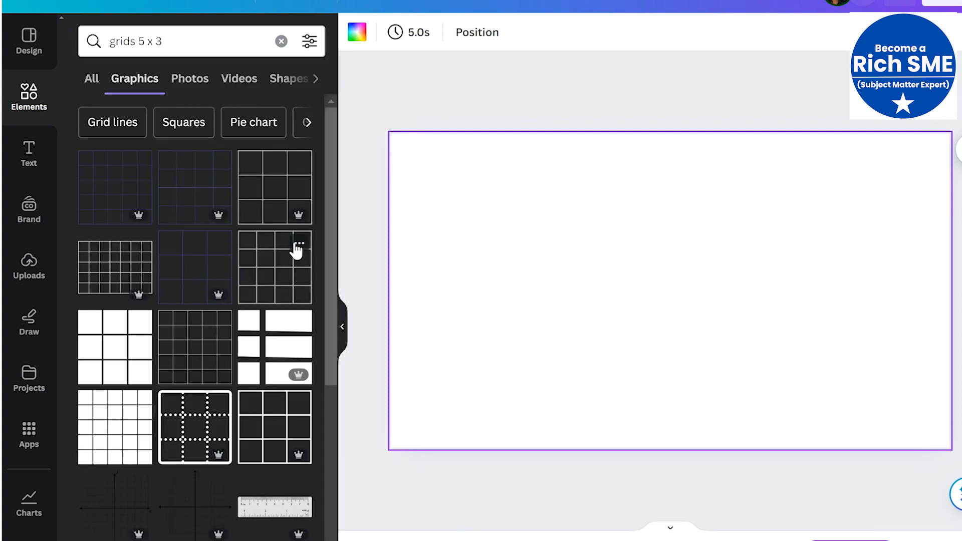
click(199, 356)
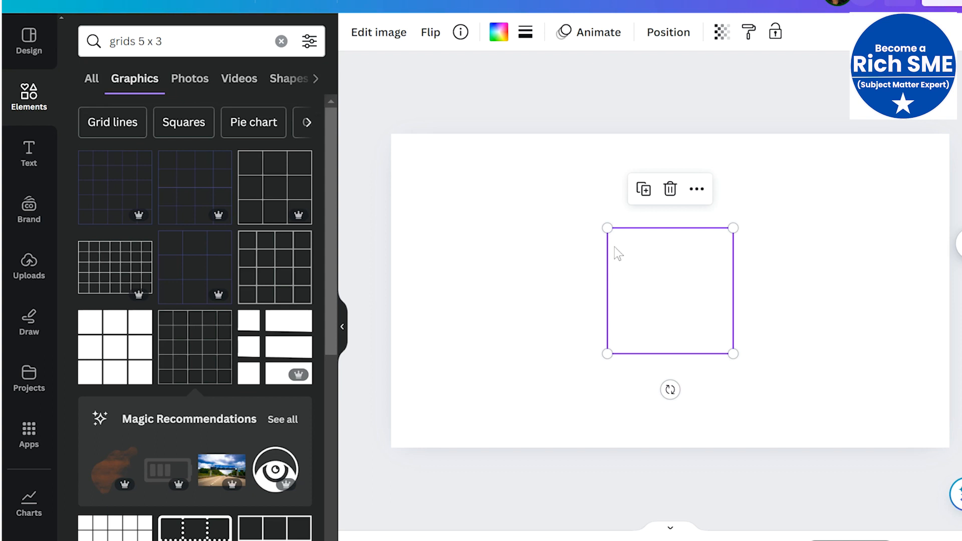
- Colour the grid yellow and enlarge it until five columns and three rows fill the page height
click(499, 36)
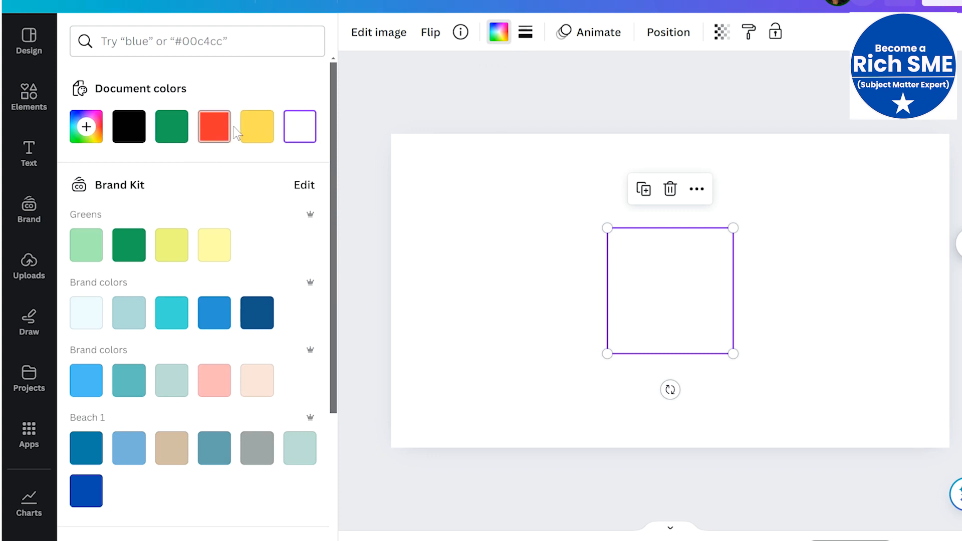
click(265, 133)
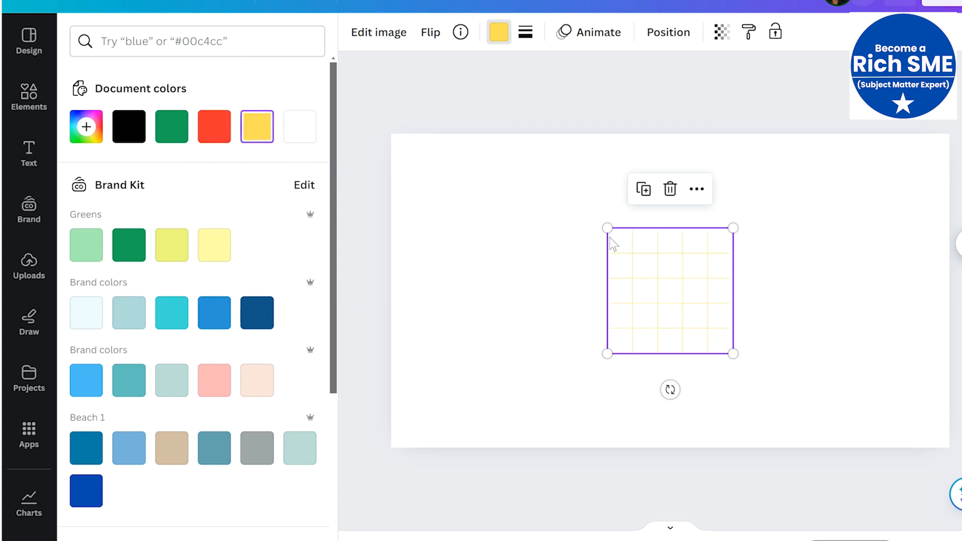
drag(608, 231, 305, 101)
drag(734, 354, 876, 494)
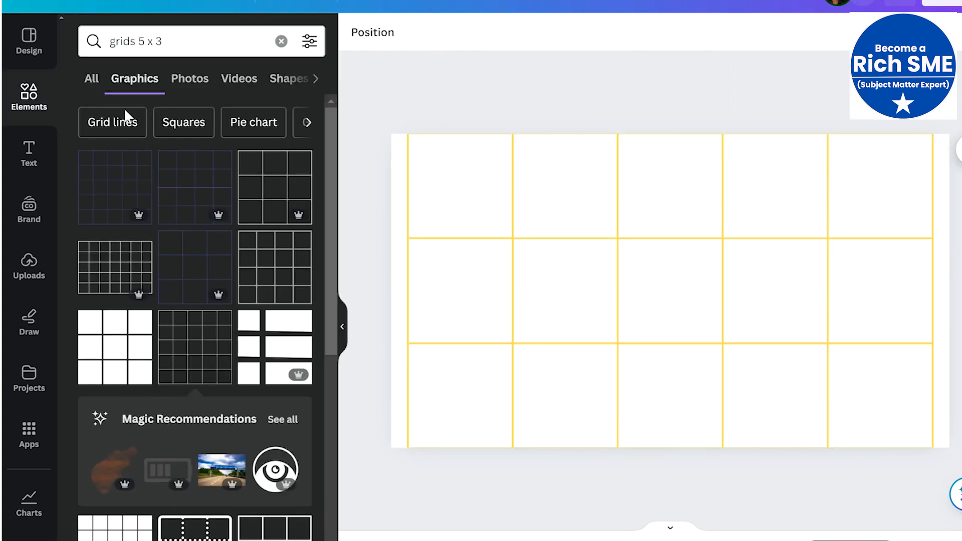
- Search the graphics for "circle icons" and show all matching graphics
click(30, 100)
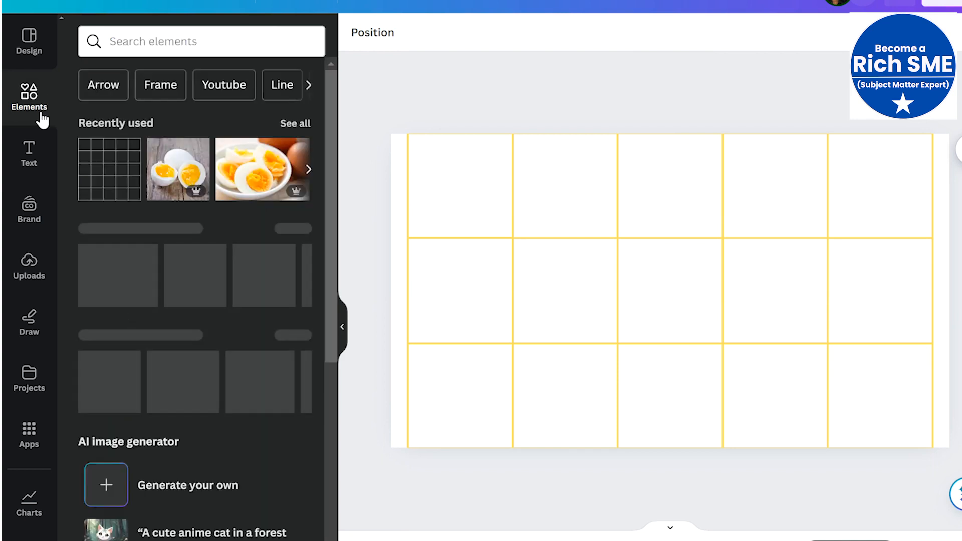
click(124, 41)
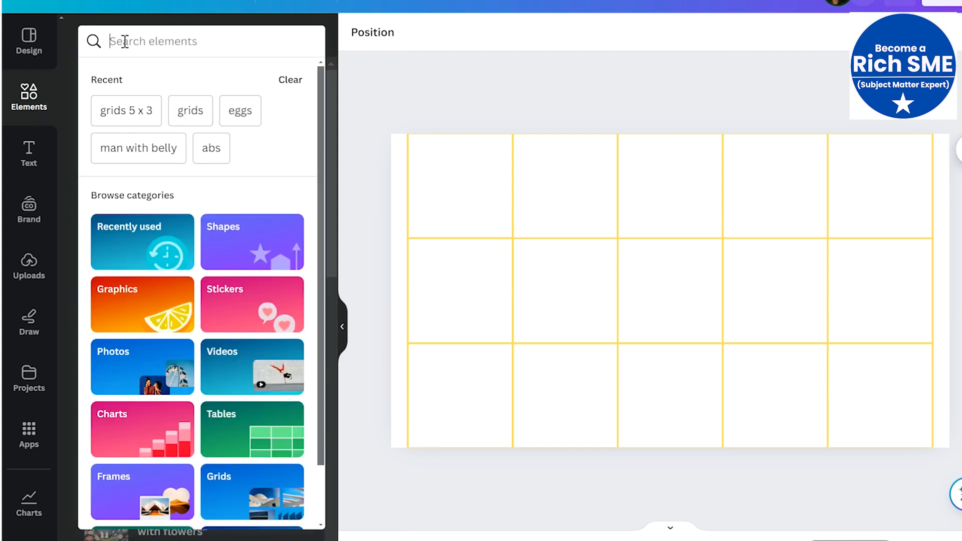
text(circle )
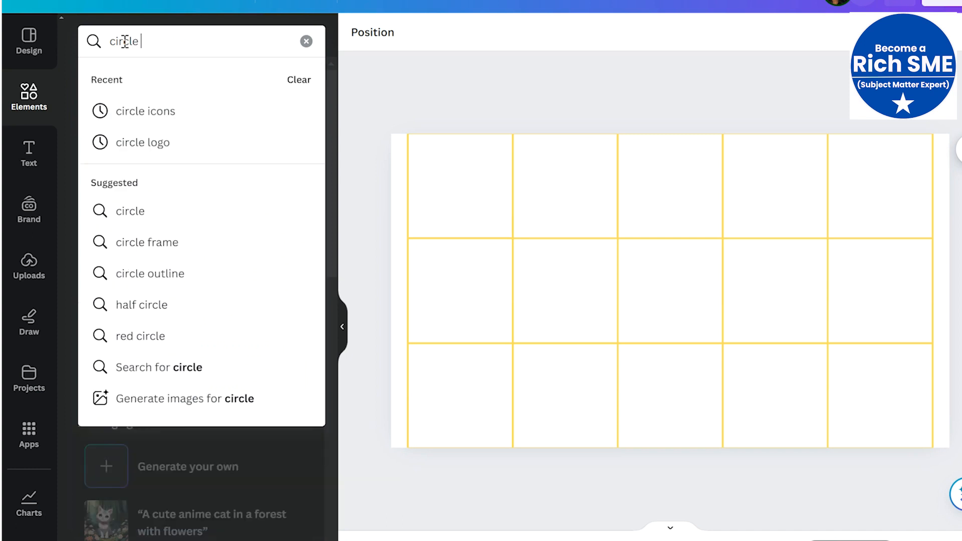
text(icons)
key(Return)
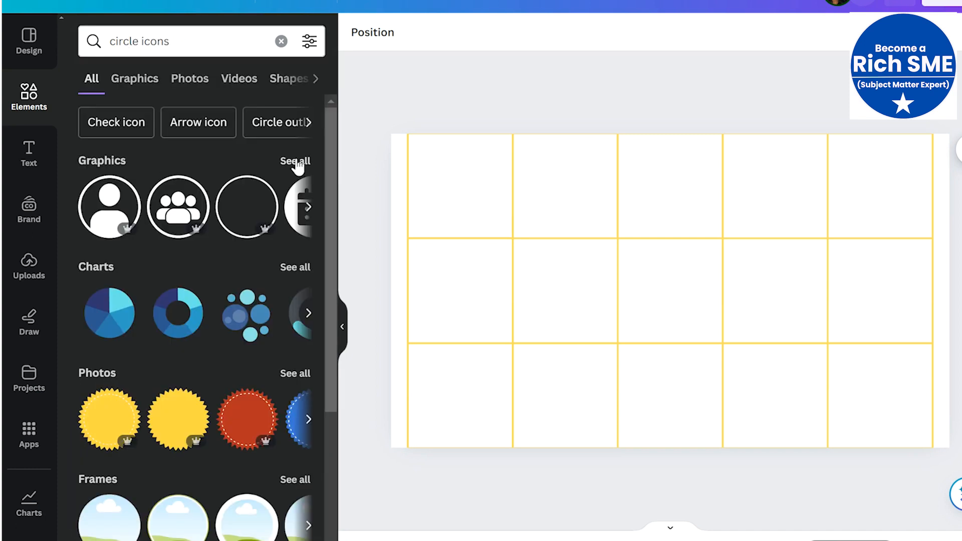
click(297, 163)
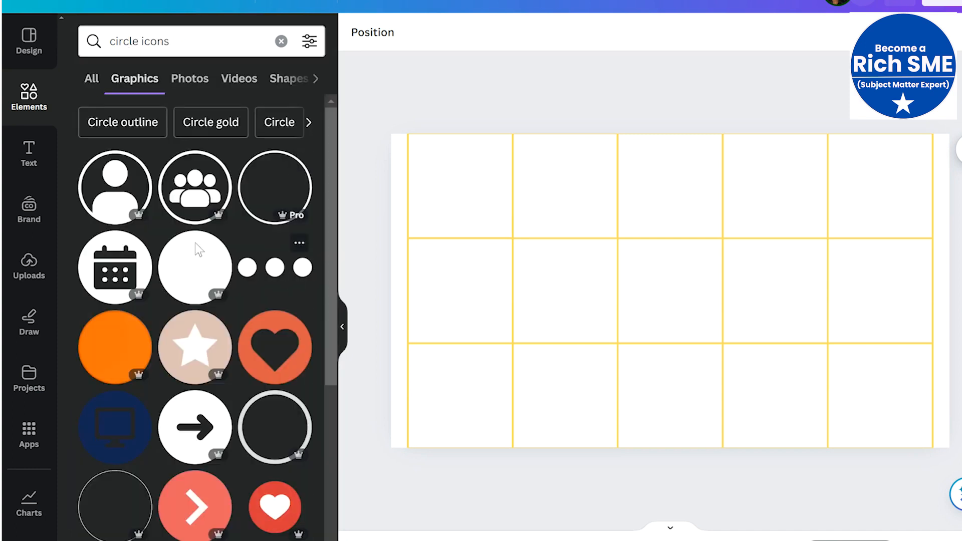
- Add the orange heart circle, the beige star circle and the green check mark circle to the grid page
click(270, 355)
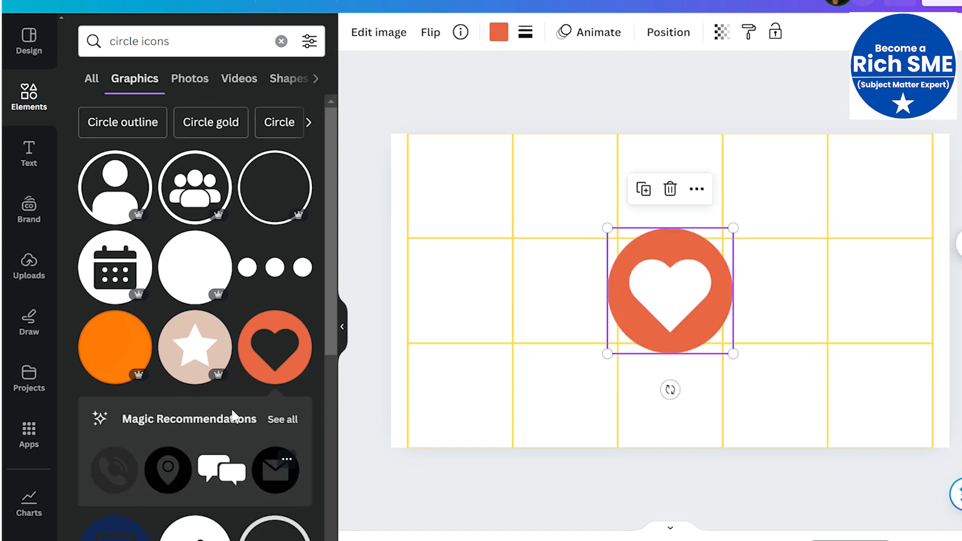
click(187, 371)
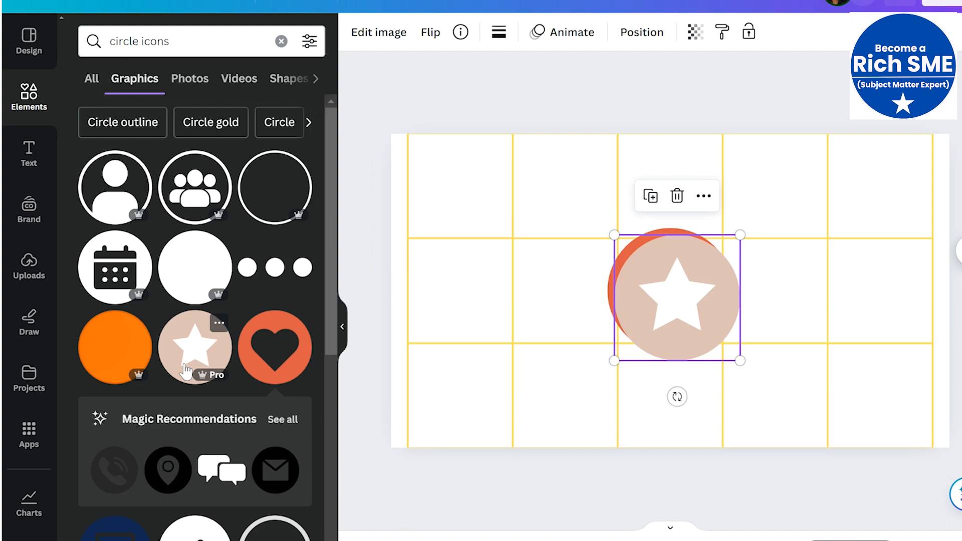
drag(331, 348, 323, 415)
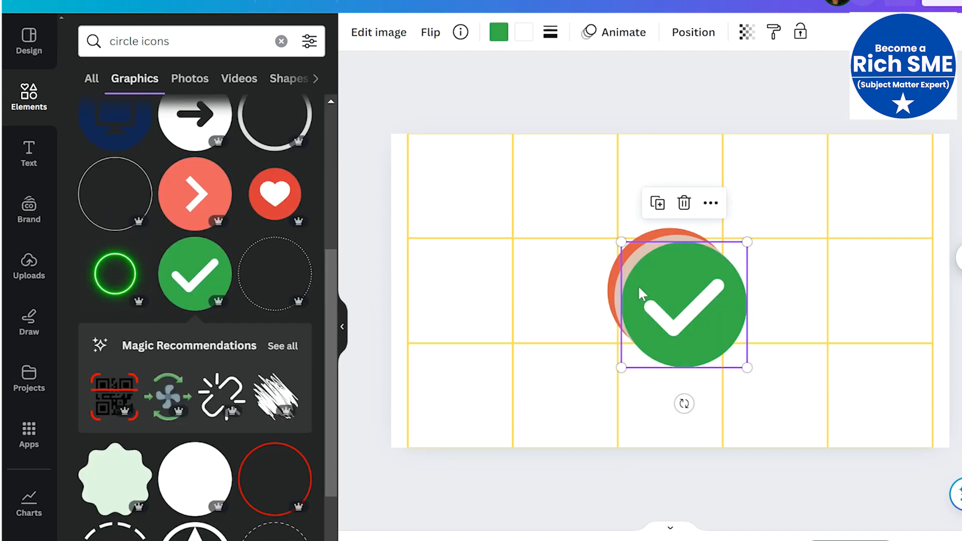
- Shrink the check mark and star circles and place them in the first two cells of the grid's top row
drag(643, 285, 457, 188)
drag(556, 270, 499, 212)
drag(677, 291, 585, 201)
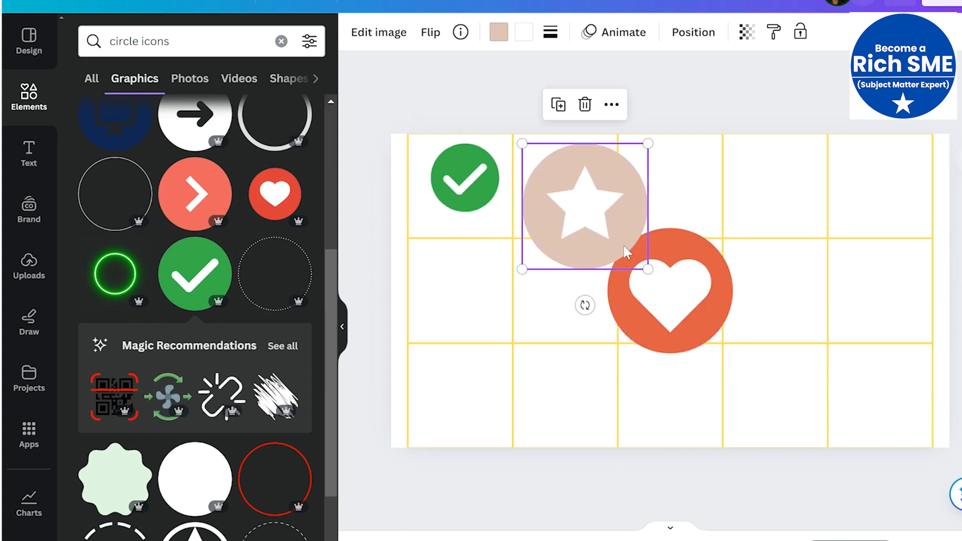
drag(647, 268, 594, 216)
- Recolour the green check mark circle to the same orange as the heart circle
click(463, 196)
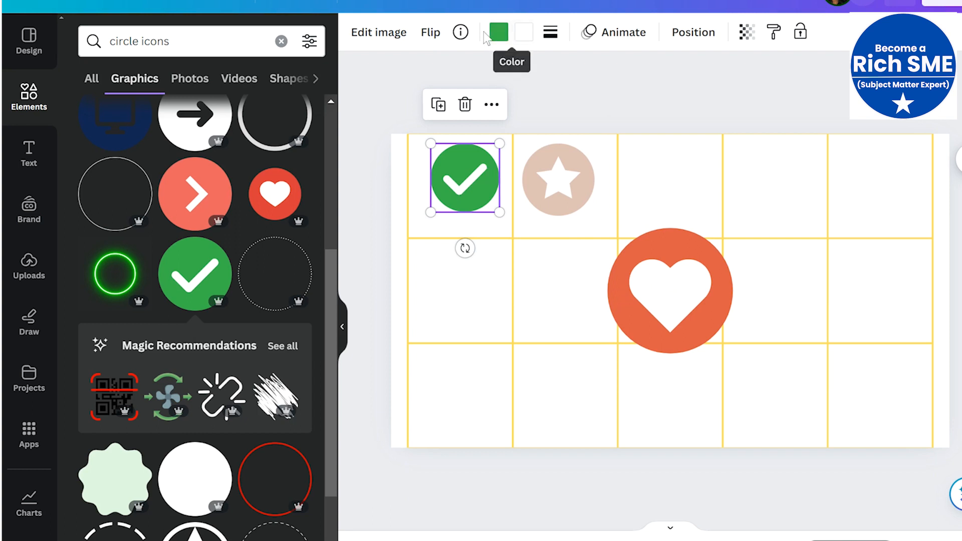
click(501, 34)
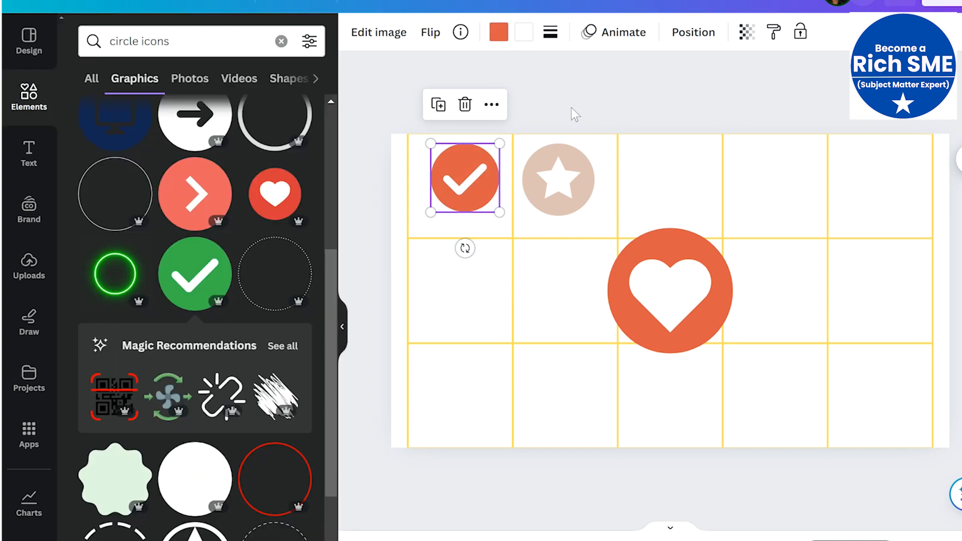
click(571, 107)
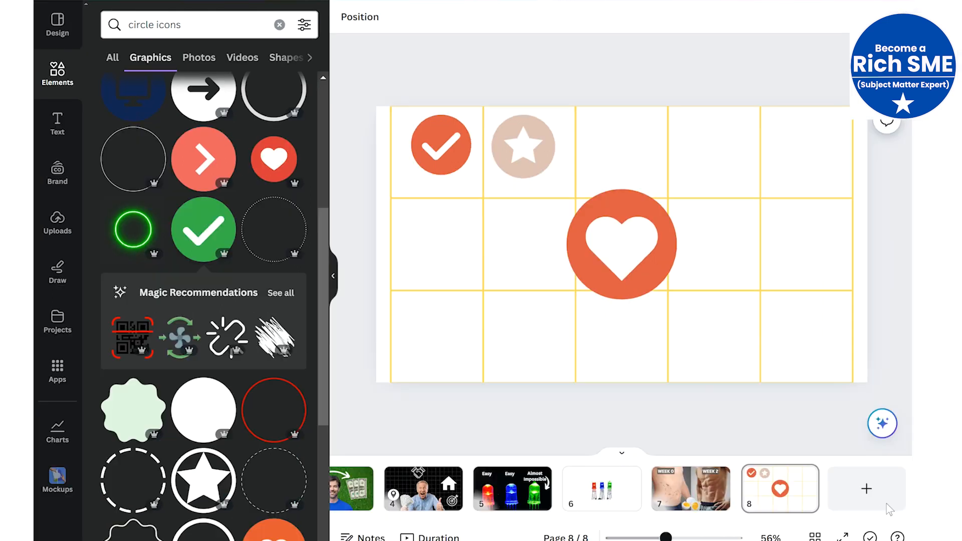
- On a new page, search graphics for "circle", add the solid circle and colour it red
click(866, 493)
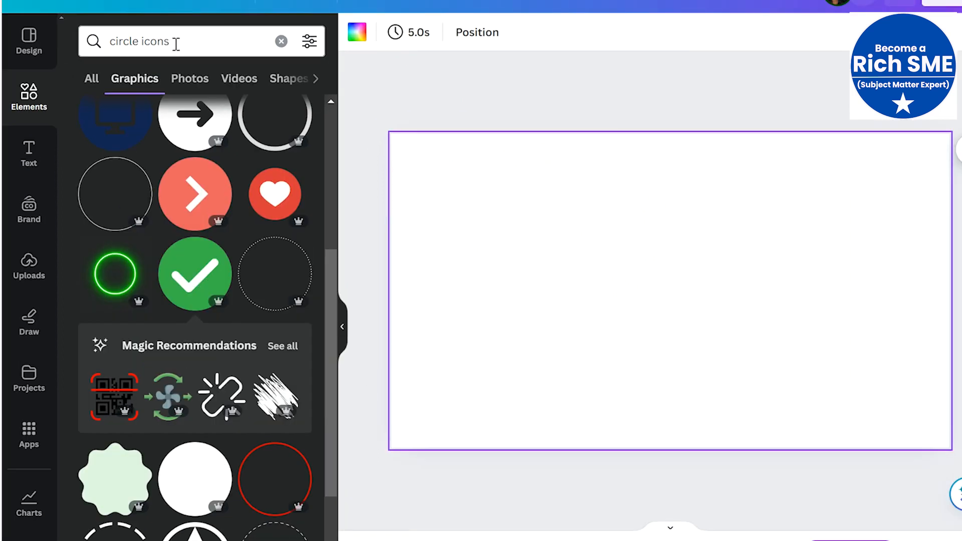
click(177, 44)
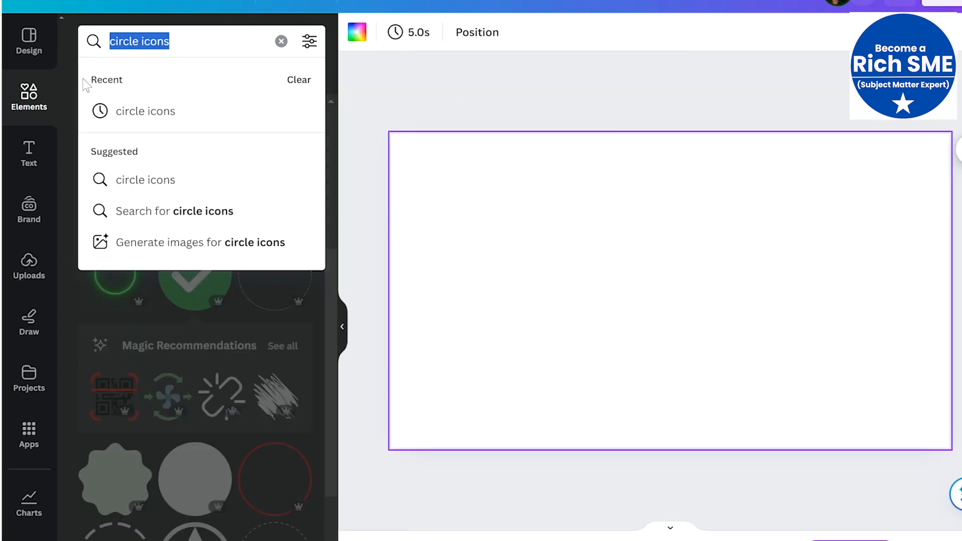
text(circle)
key(Return)
click(118, 196)
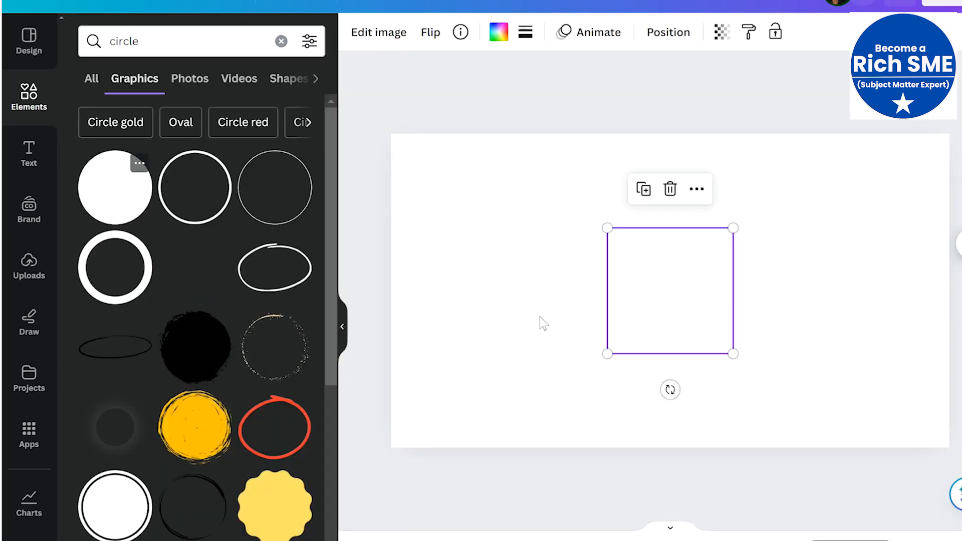
click(498, 42)
click(498, 41)
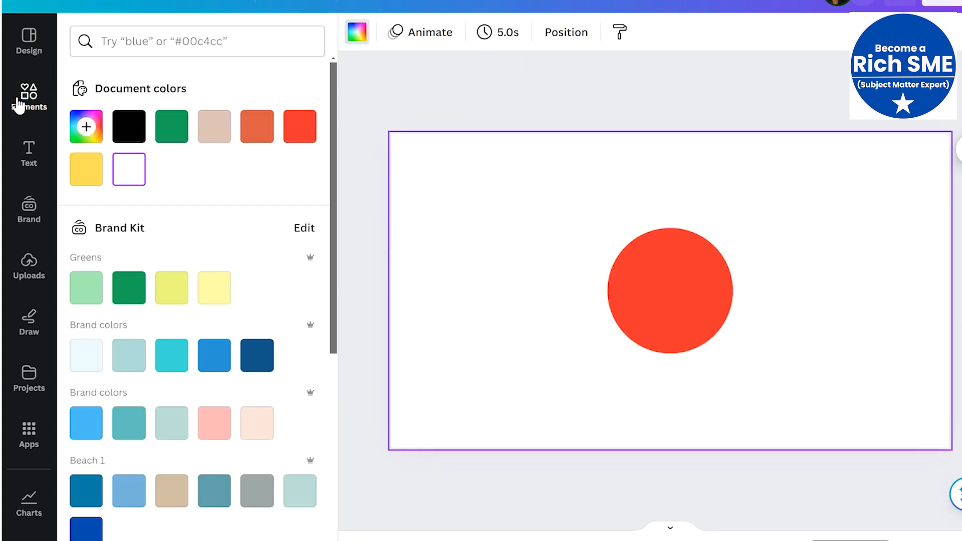
- Search graphics for "bird" and add the standing bird silhouette over the red circle
click(29, 95)
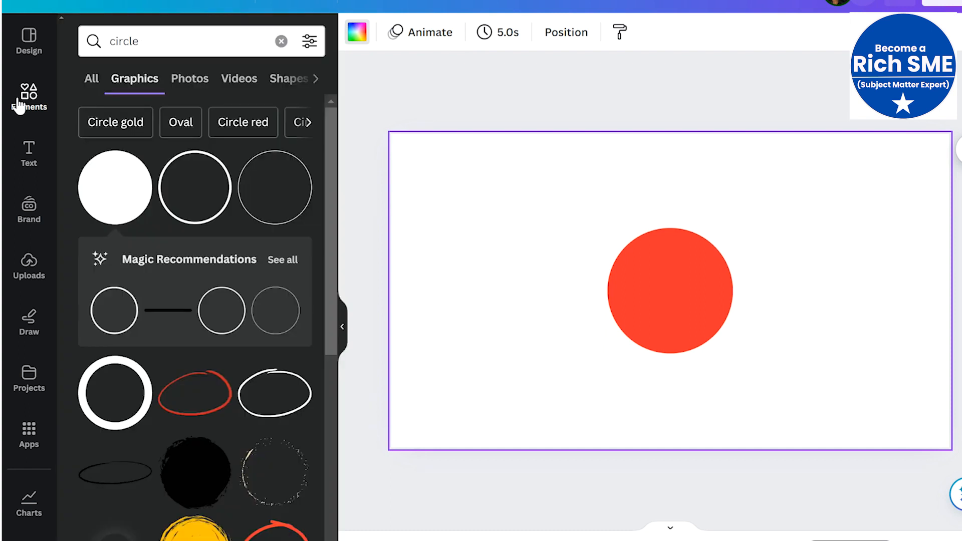
click(128, 43)
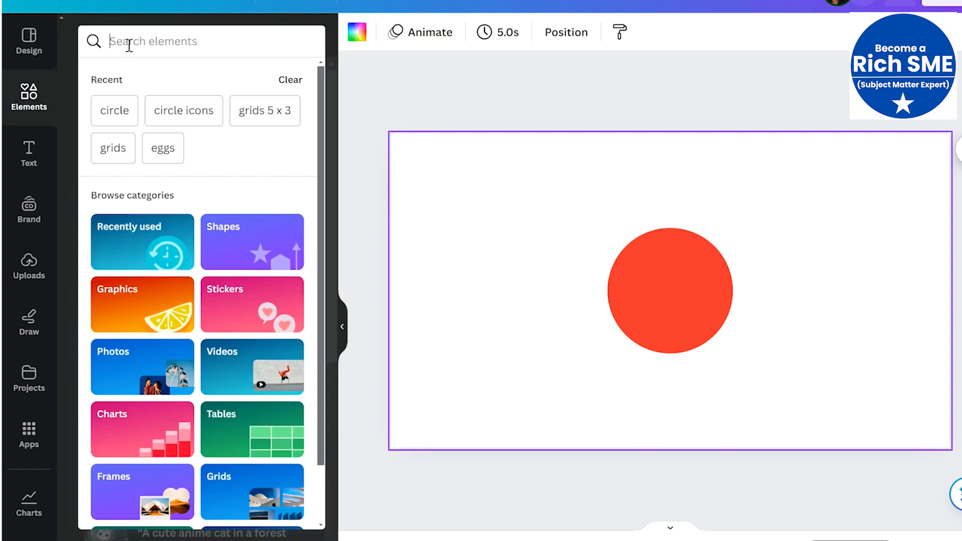
text(birds)
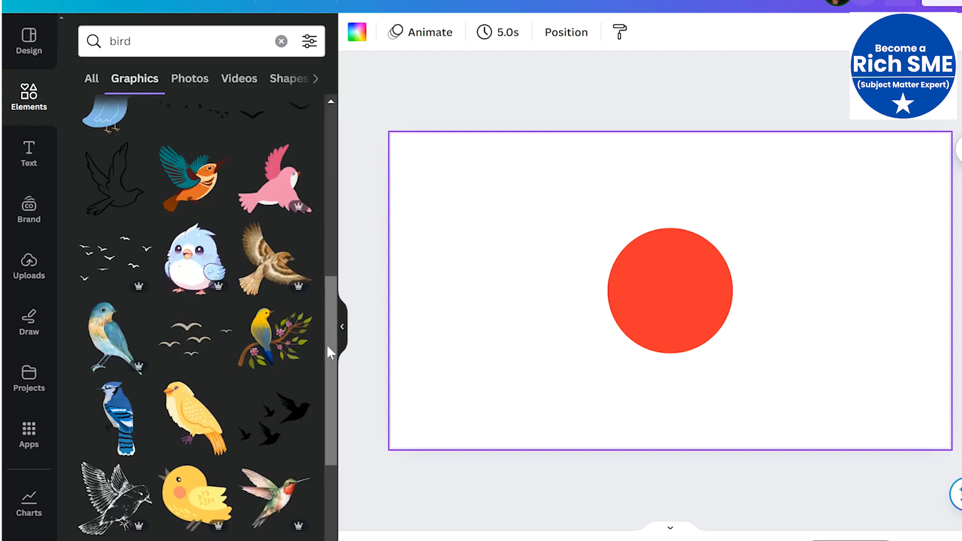
scroll(326, 344, down, 3)
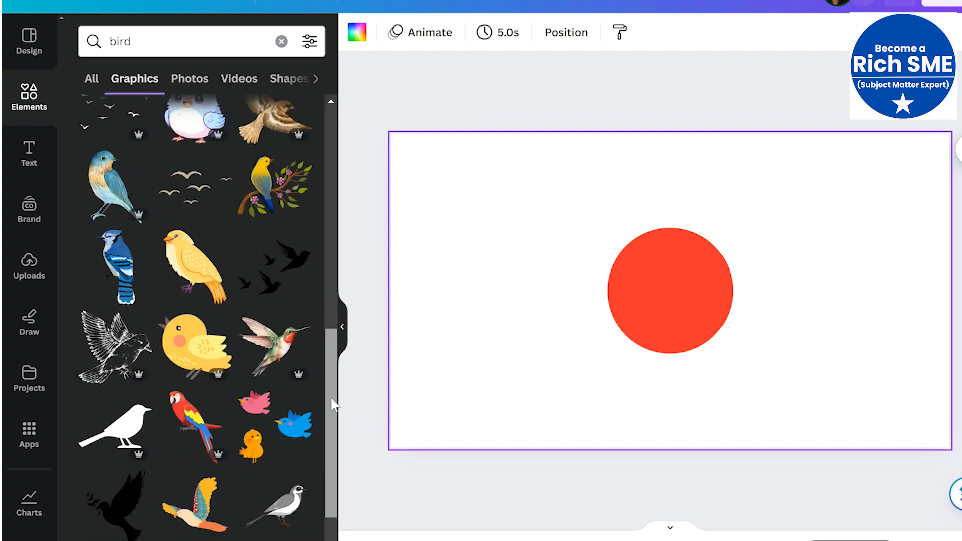
click(120, 442)
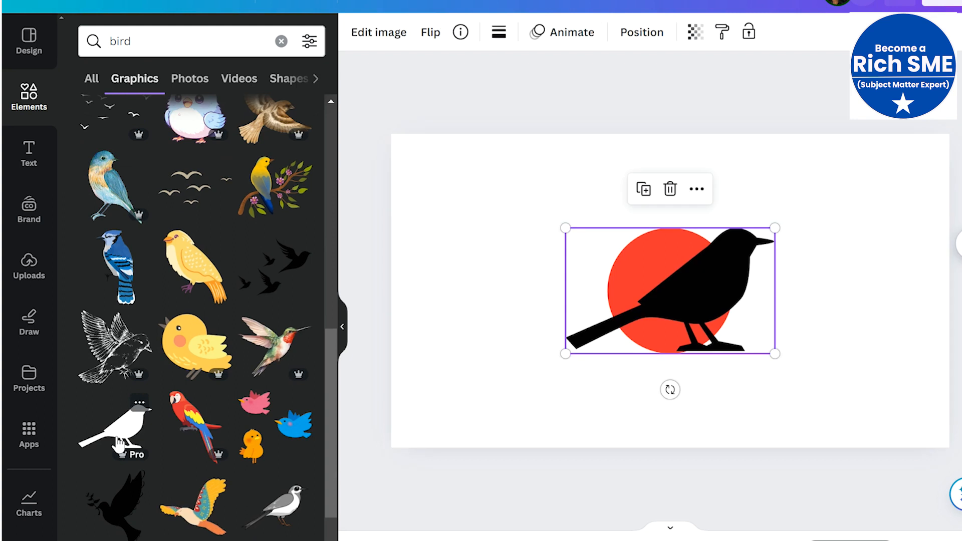
- Shrink the bird to fit centred inside the red circle and group the two into one icon
drag(565, 353, 672, 299)
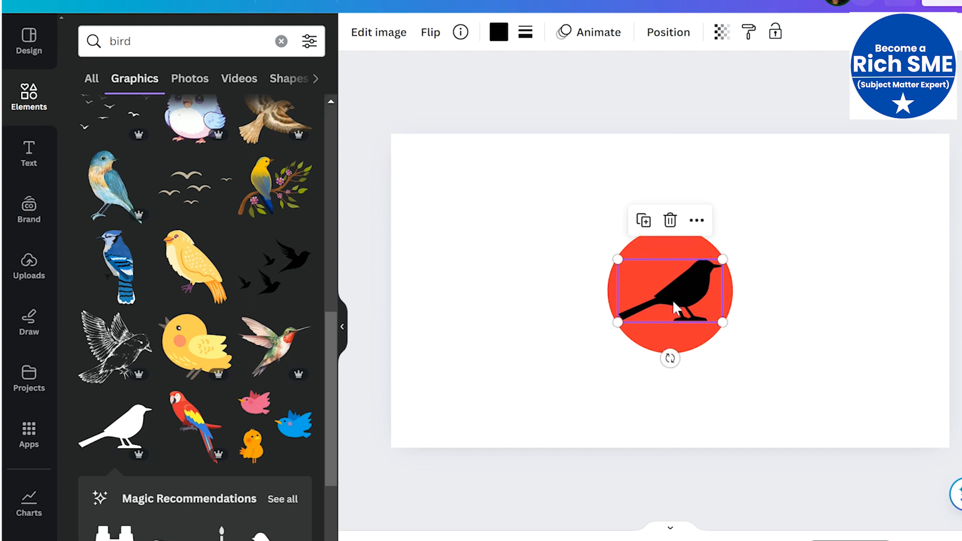
click(757, 353)
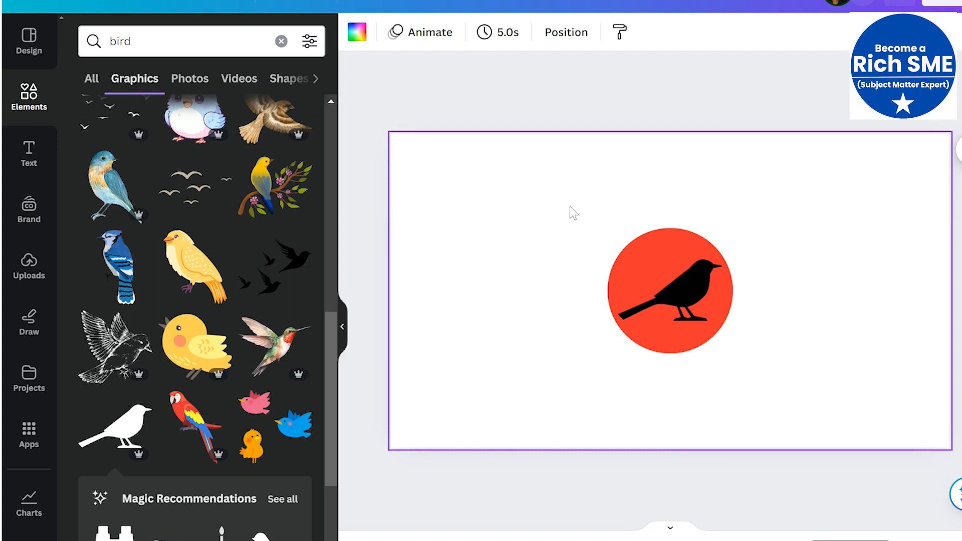
drag(575, 200, 753, 370)
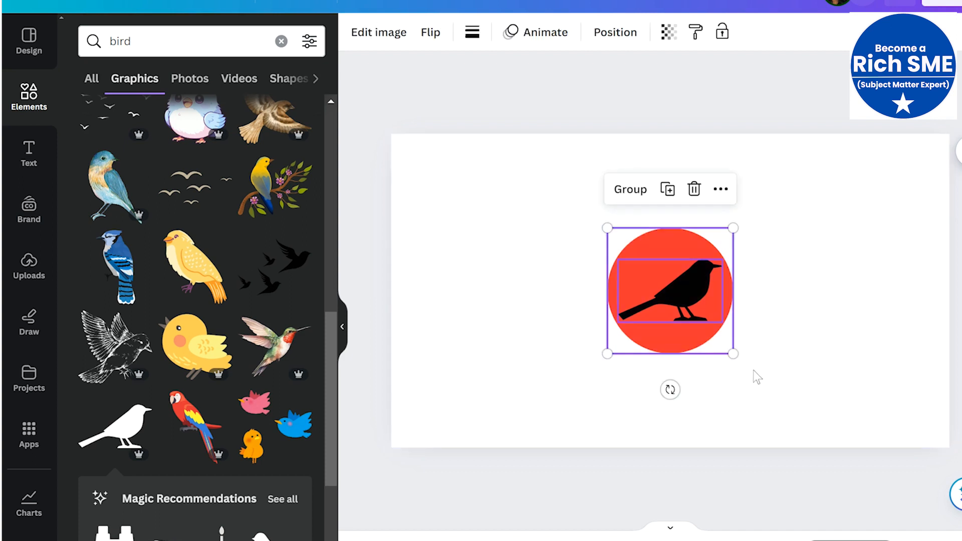
click(626, 196)
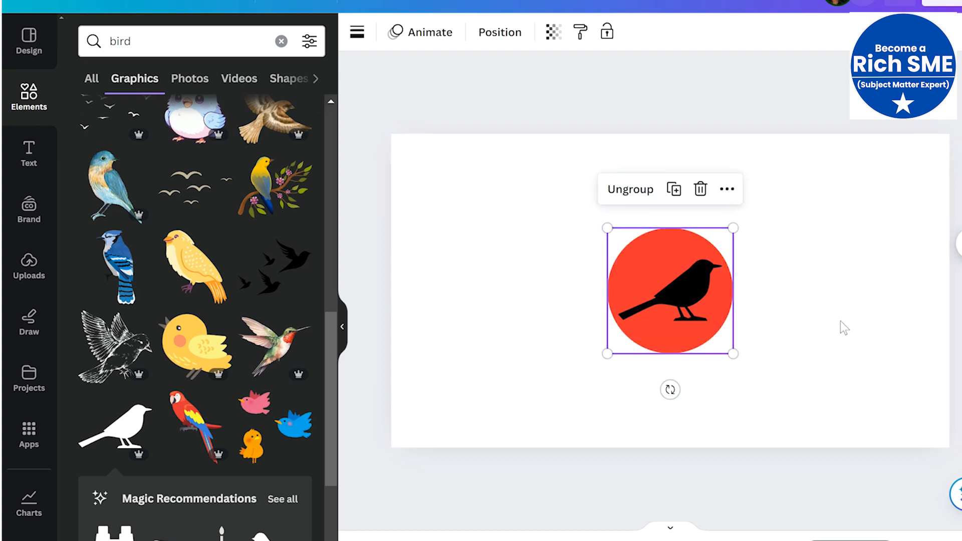
click(847, 343)
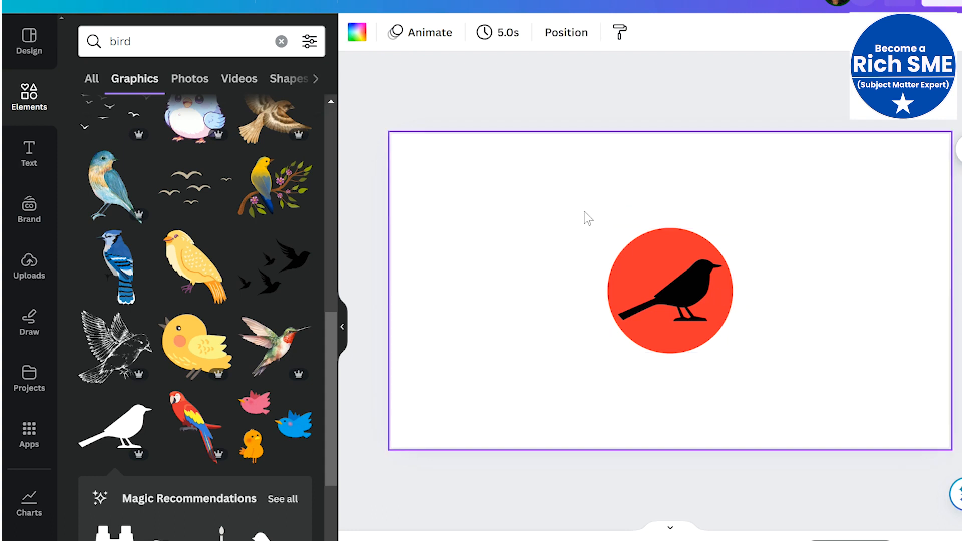
- Copy the grouped bird icon and paste it onto the grid page, page 8
drag(588, 218, 599, 235)
click(674, 284)
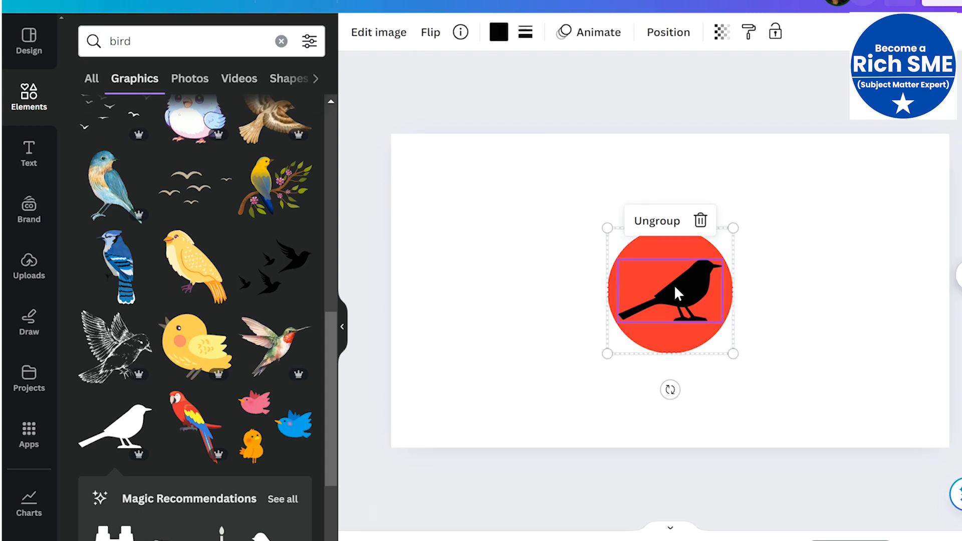
right_click(675, 285)
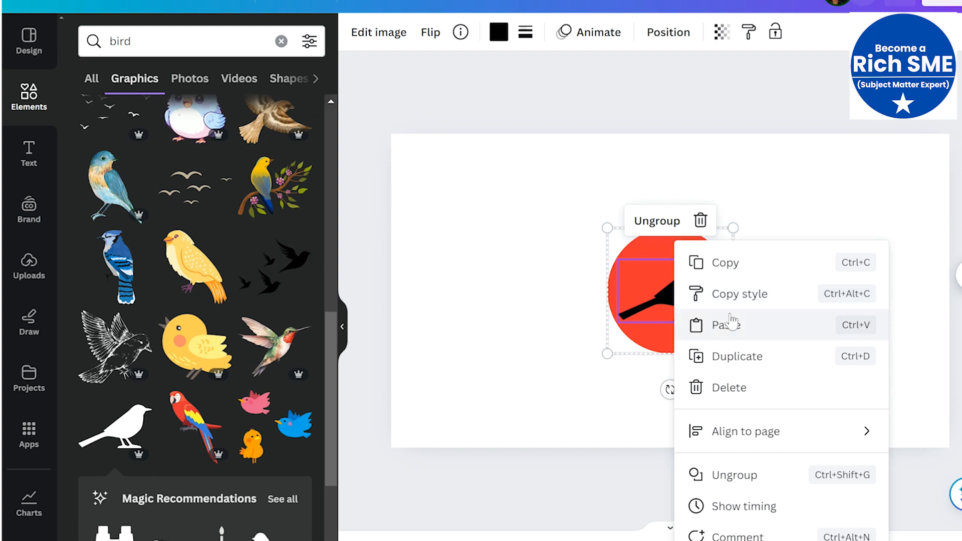
click(725, 263)
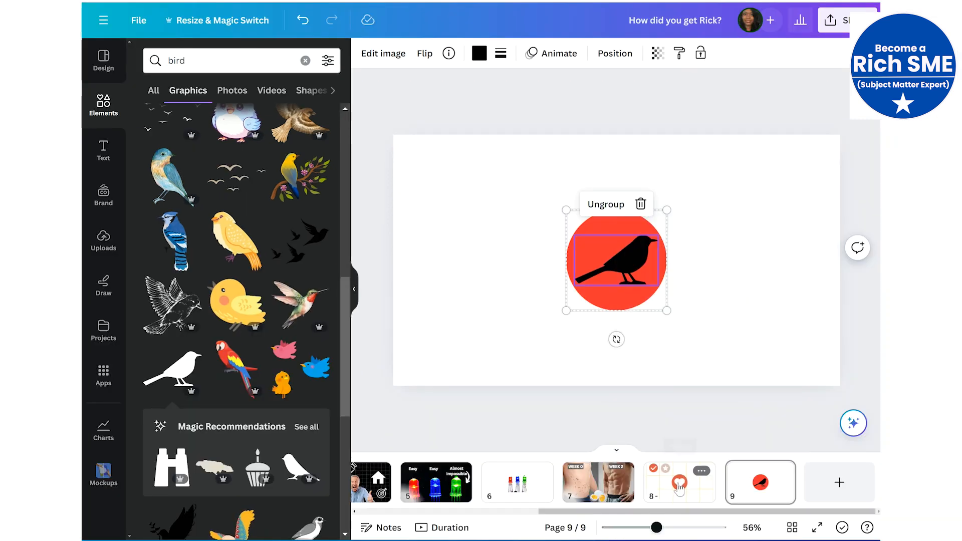
click(661, 491)
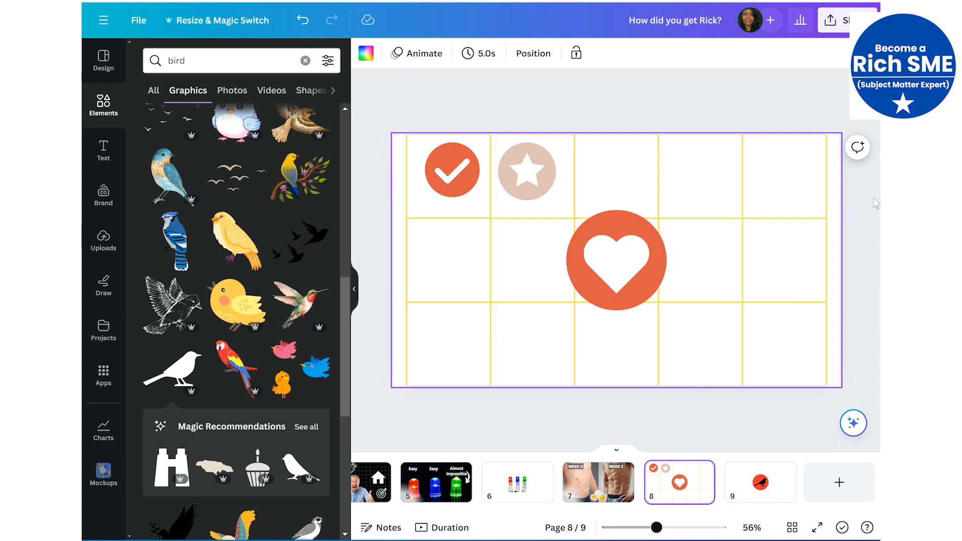
key(ctrl+v)
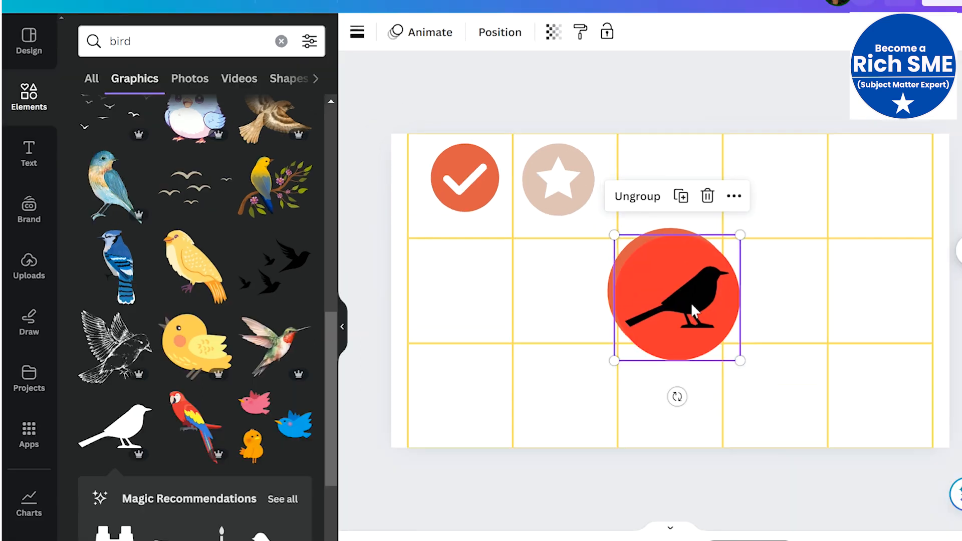
- Shrink the bird icon into the top row's third cell and place a duplicate in the middle row's first cell
drag(693, 310, 789, 212)
drag(834, 260, 786, 212)
drag(738, 184, 451, 297)
key(ctrl+d)
click(455, 299)
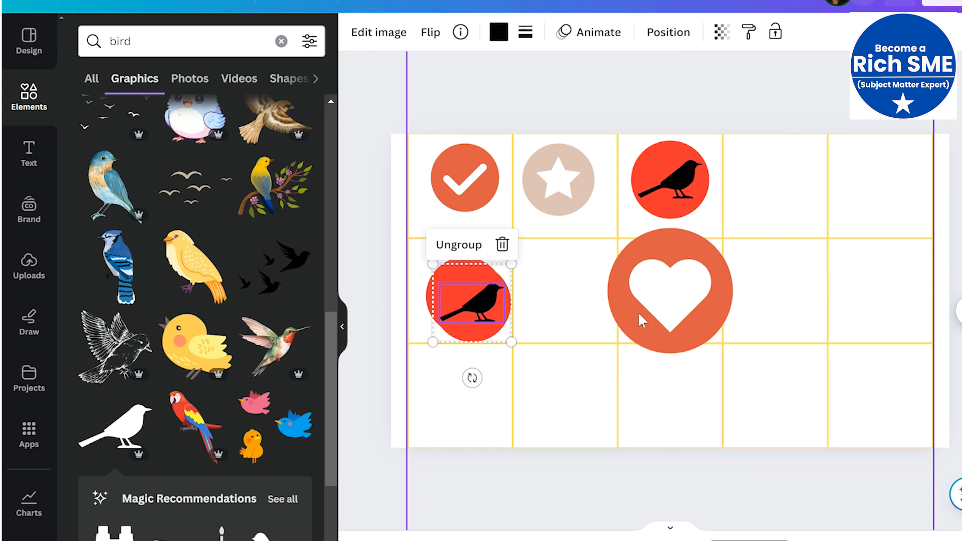
- Shrink the heart to fit its middle-row cell and fill the remaining grid cells with copies of the heart and bird icons
click(638, 312)
drag(733, 351, 677, 315)
drag(477, 308, 466, 408)
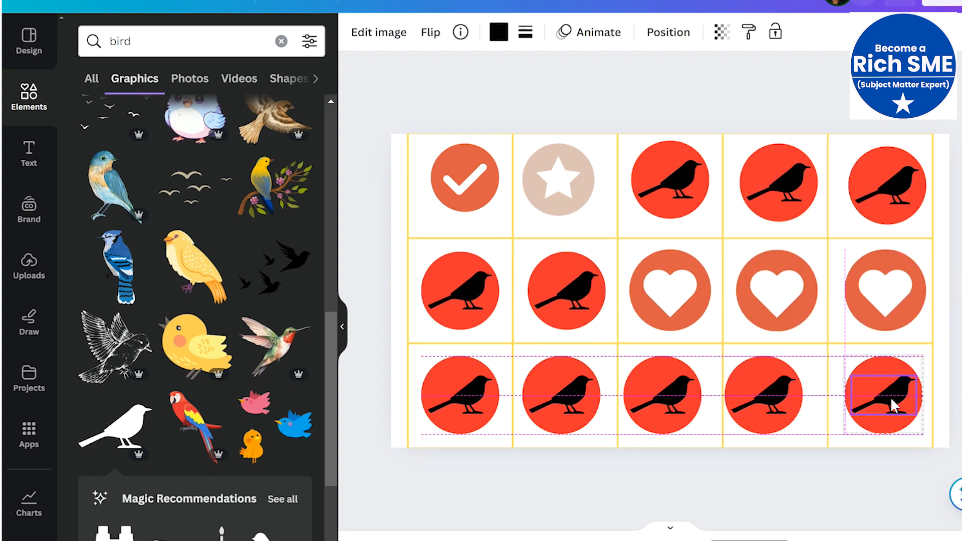
drag(894, 405, 894, 405)
key(Escape)
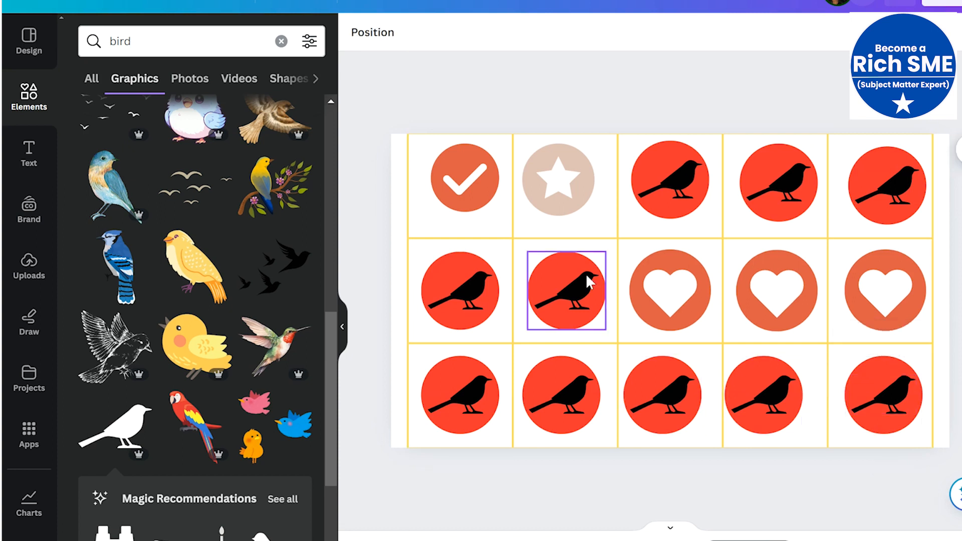
- Add a heading reading "Bird", shrink it to size 34.3 and place it beneath the checkmark icon
click(30, 153)
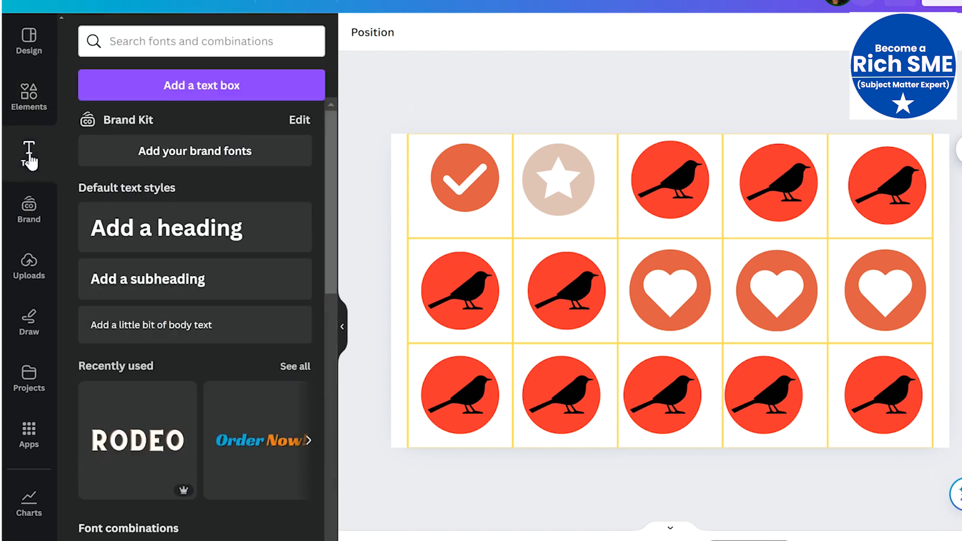
click(117, 239)
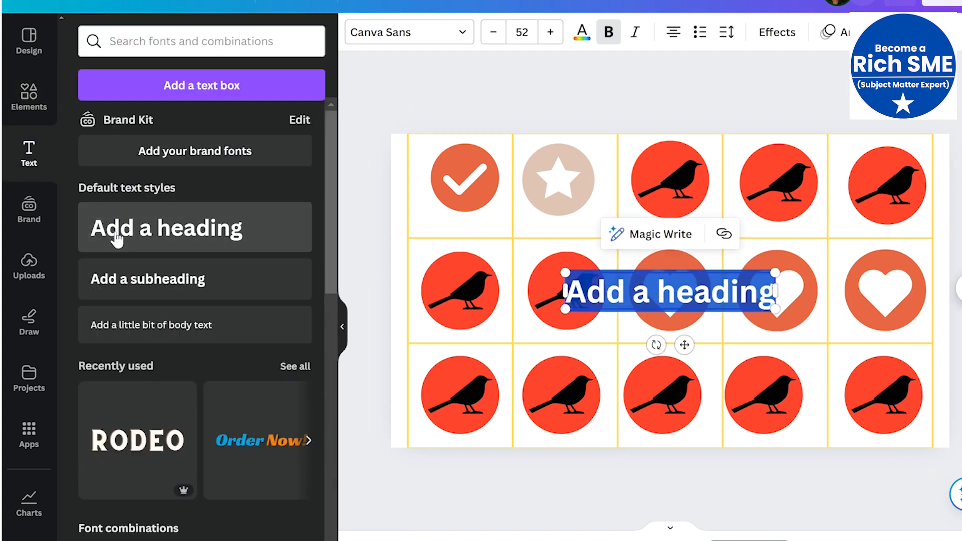
text(Bird)
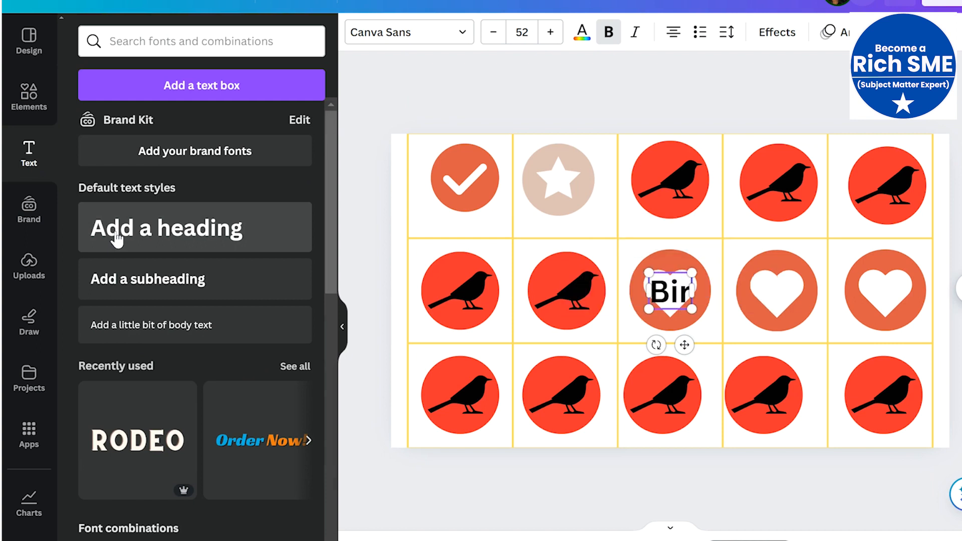
click(662, 116)
drag(670, 291, 570, 244)
- Duplicate the "Bird" label and position a copy beneath every remaining icon in the grid
key(ctrl+d)
key(ctrl+d)
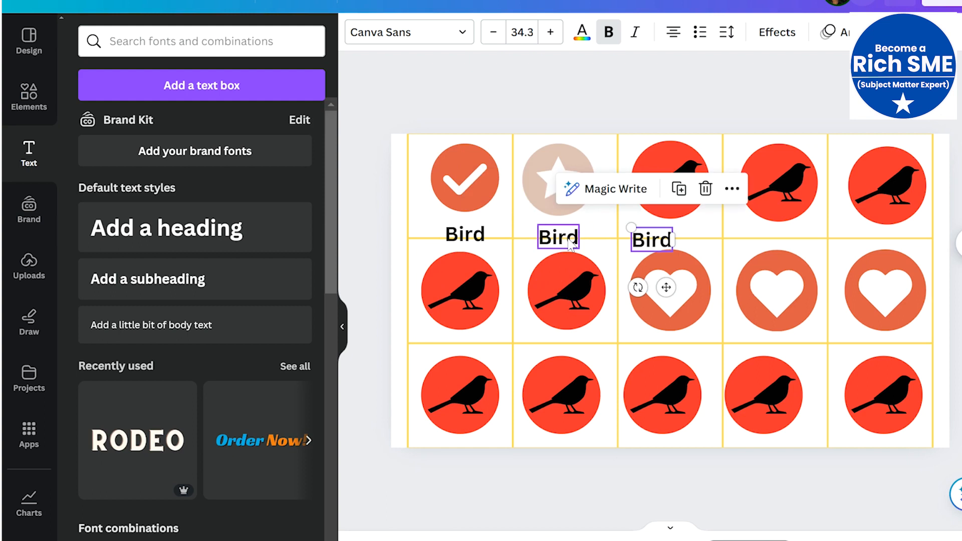
click(570, 244)
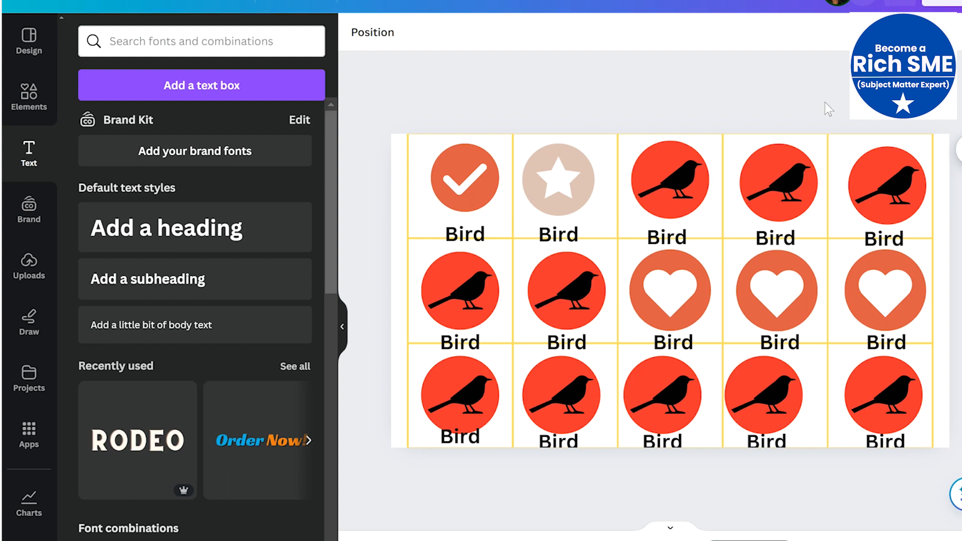
- Select the whole grid with its icons and labels and shift everything up slightly so the bottom labels fit on the page
key(ctrl+a)
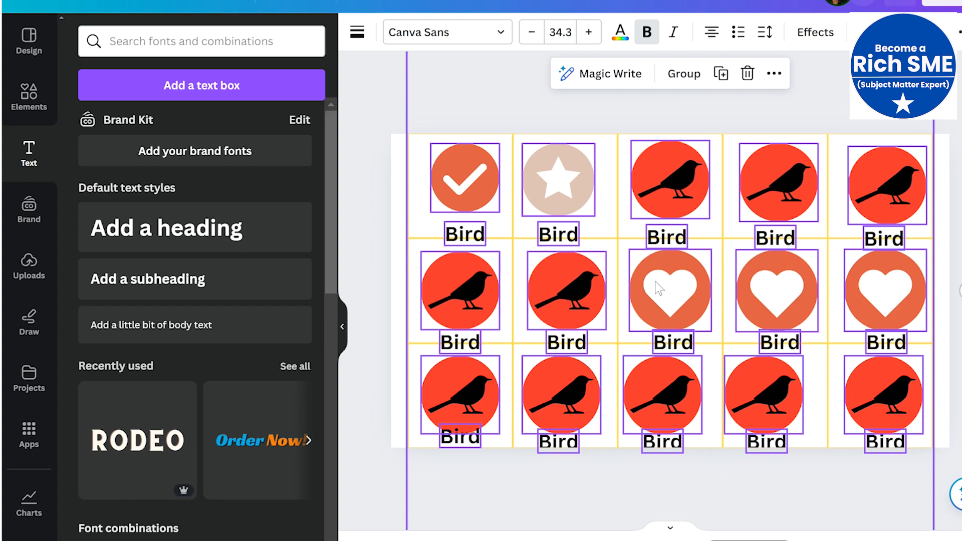
mouse_move(657, 291)
mouse_down()
mouse_move(656, 268)
mouse_move(656, 287)
mouse_up()
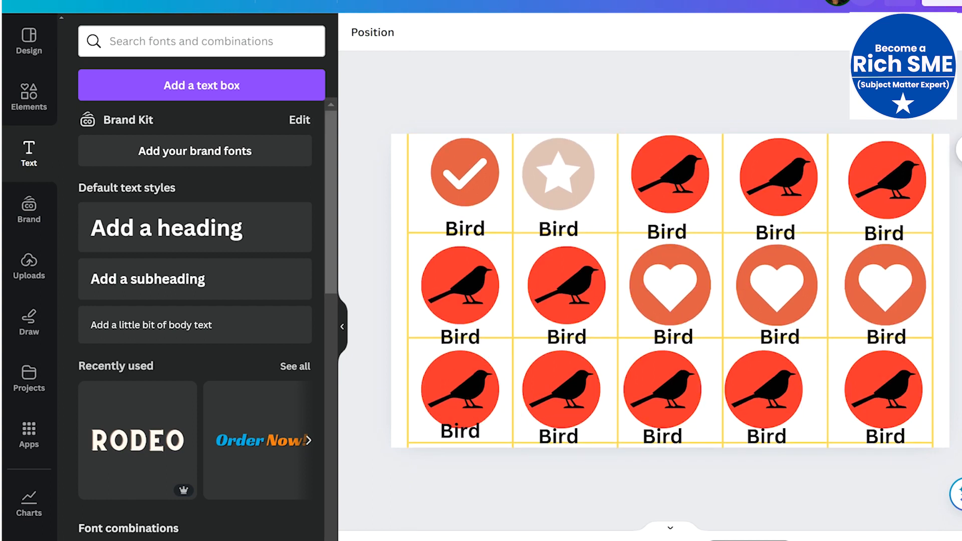
click(933, 222)
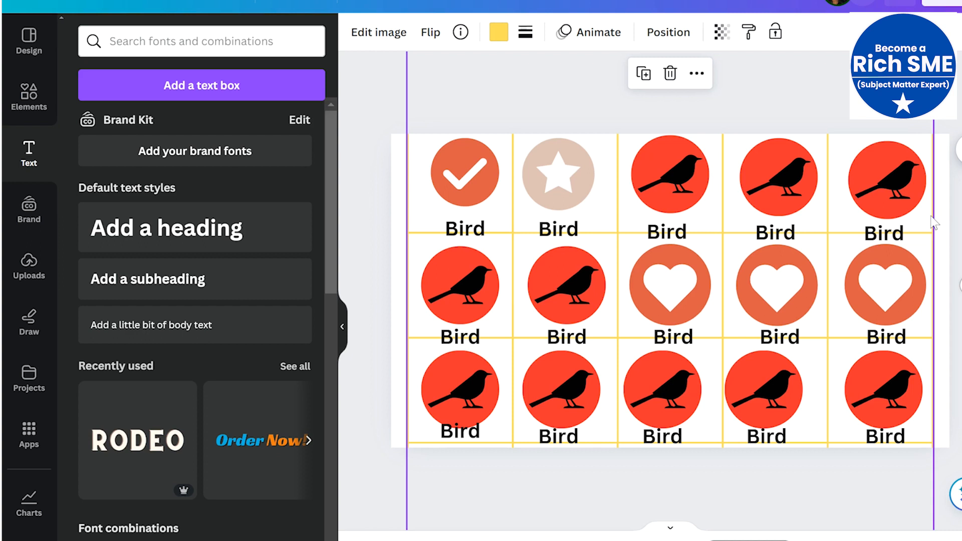
key(Escape)
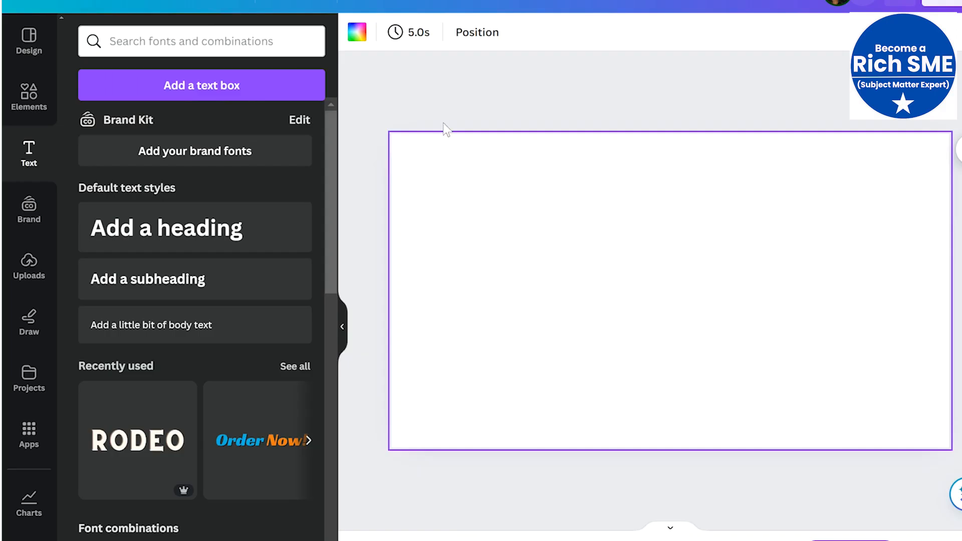
- Search the graphics for "grids 5" and insert the thin-lined square 5 x 5 grid on the blank page
click(29, 98)
click(156, 39)
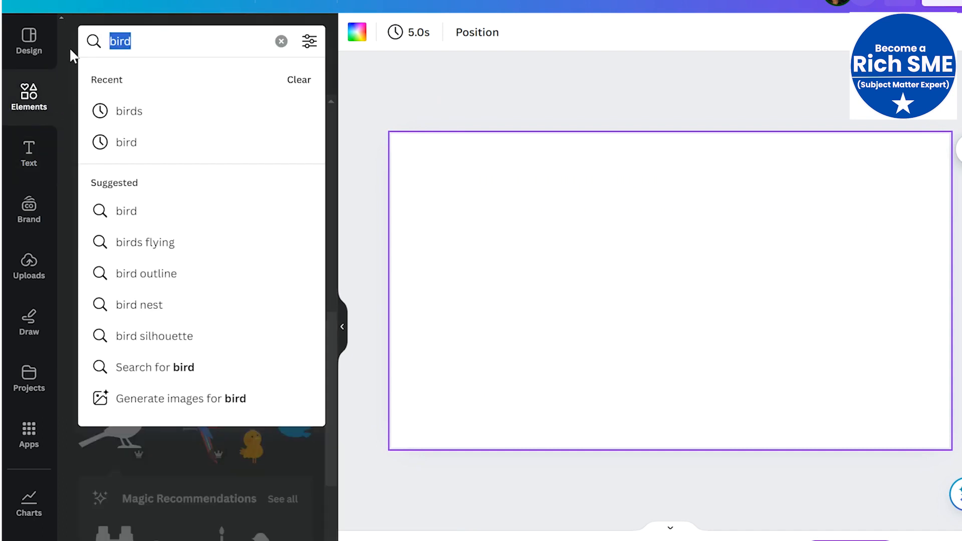
text(grids)
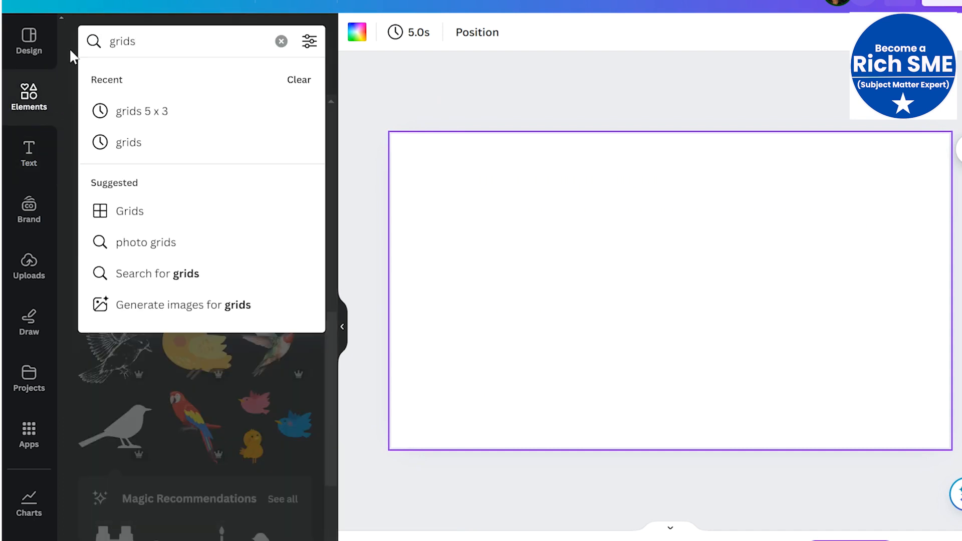
text( 5)
key(Return)
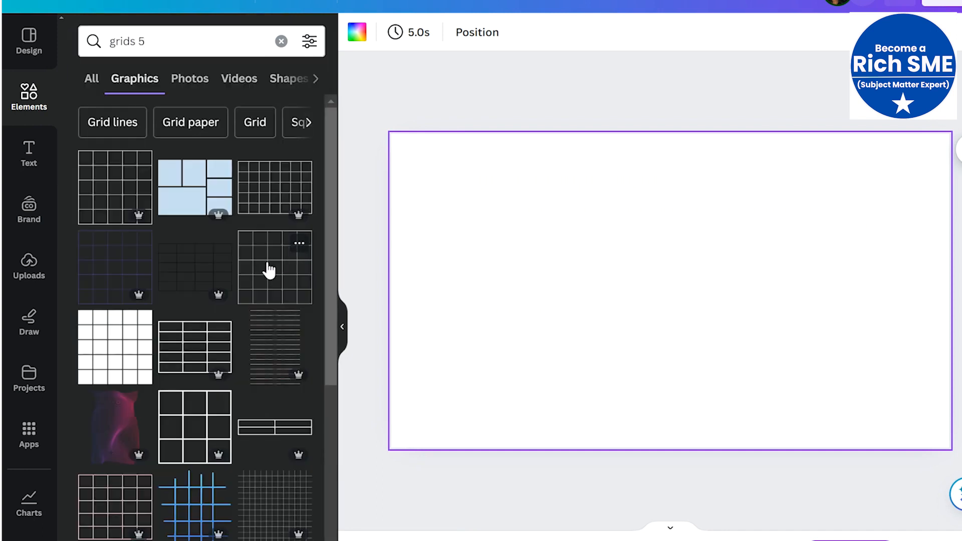
click(269, 271)
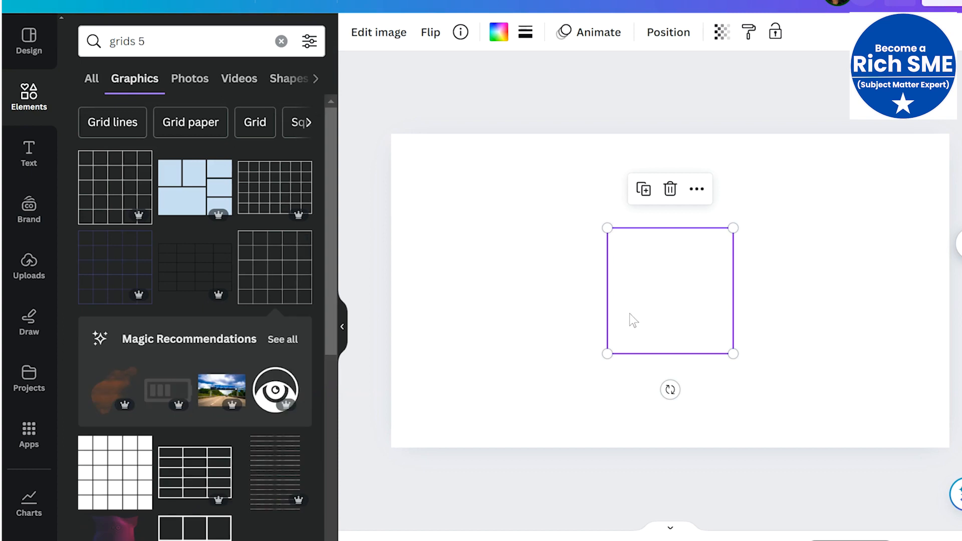
- Colour the grid red and enlarge it to nearly the full page width, leaving five columns and three rows in view
click(501, 36)
click(295, 134)
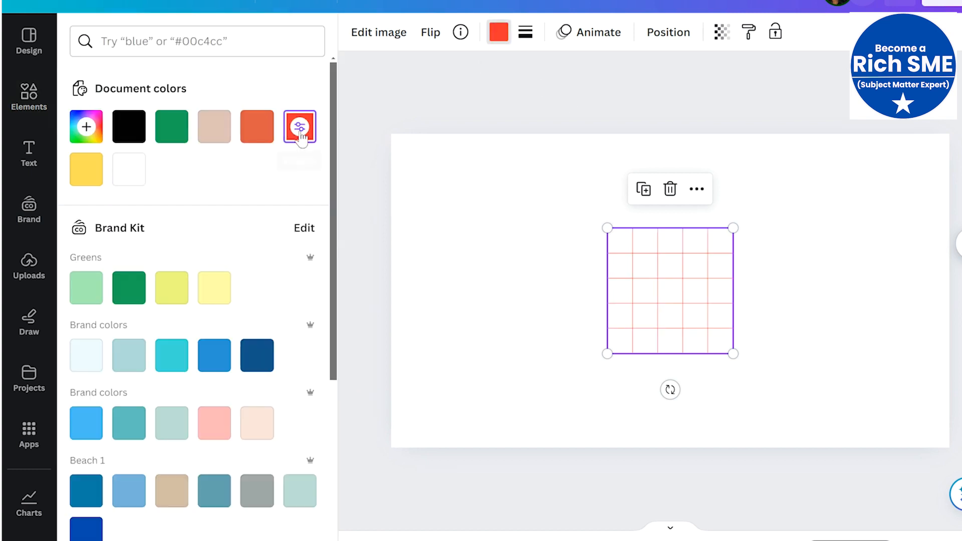
drag(507, 417, 367, 534)
drag(732, 228, 945, 93)
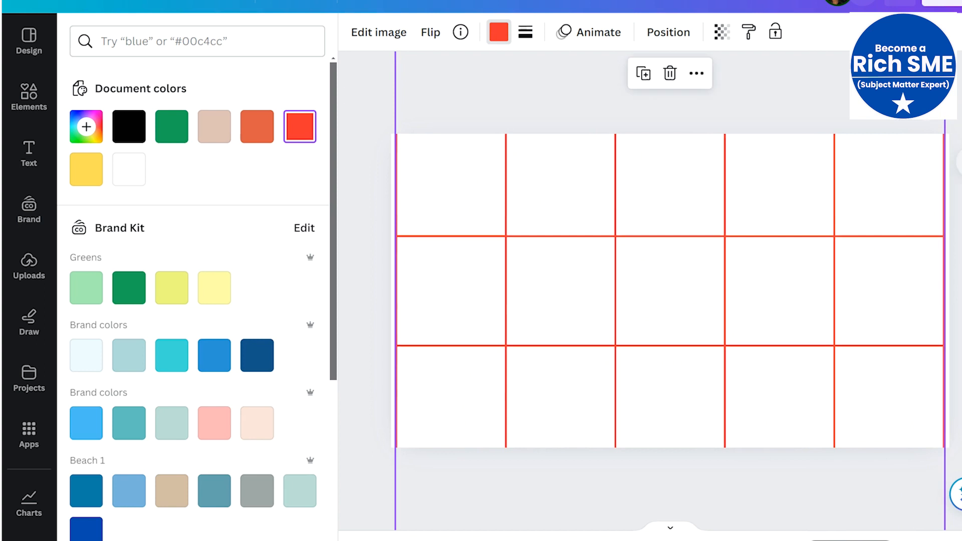
drag(944, 158, 943, 155)
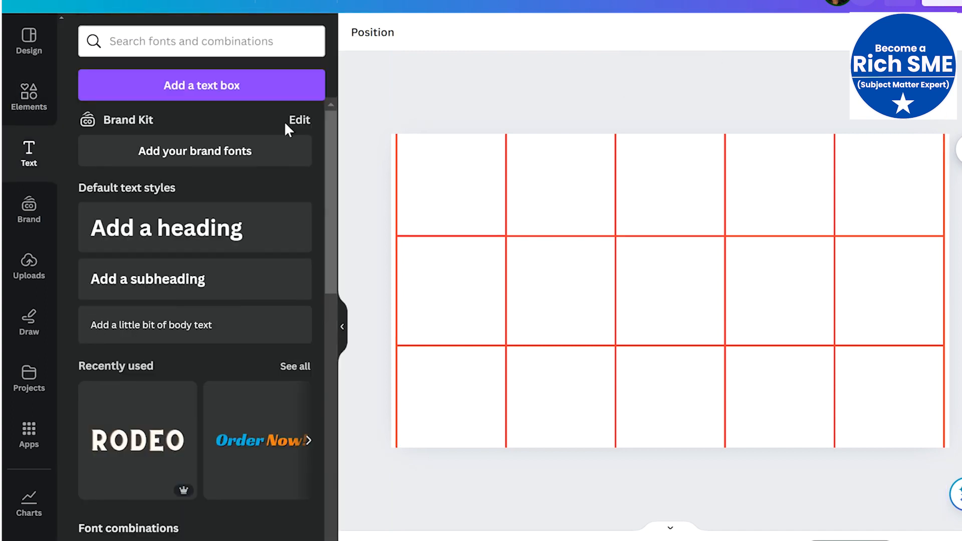
- Add a square shape to the red grid page and fill it black
click(30, 101)
click(29, 100)
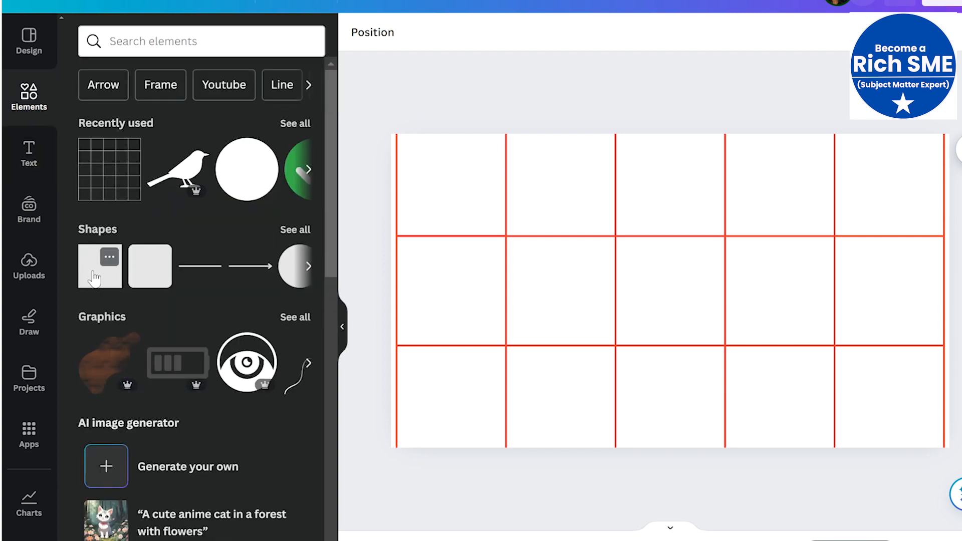
click(95, 270)
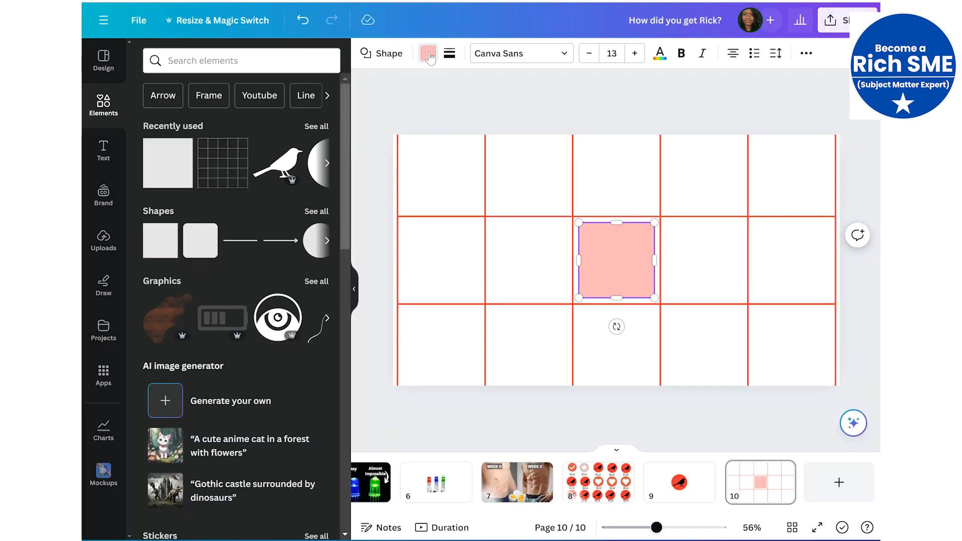
click(429, 54)
click(218, 131)
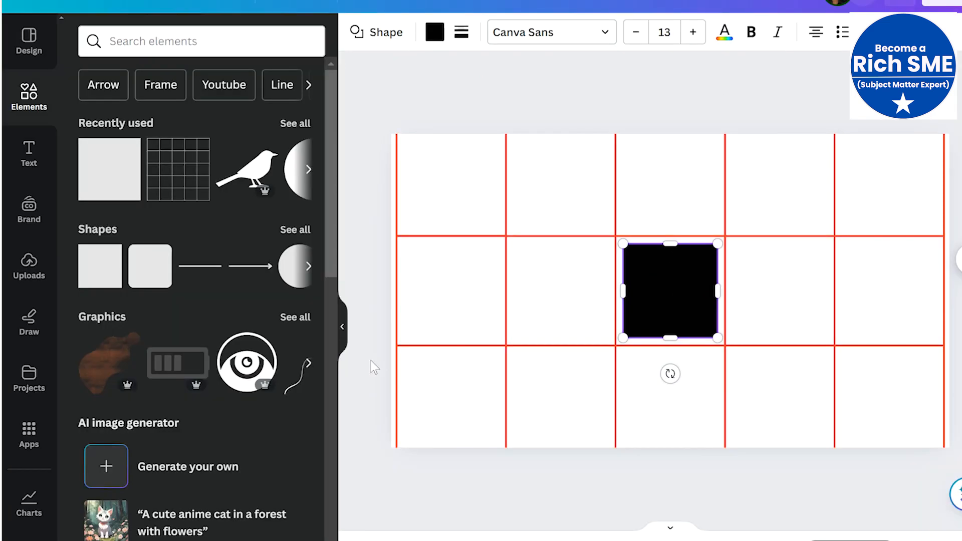
click(371, 361)
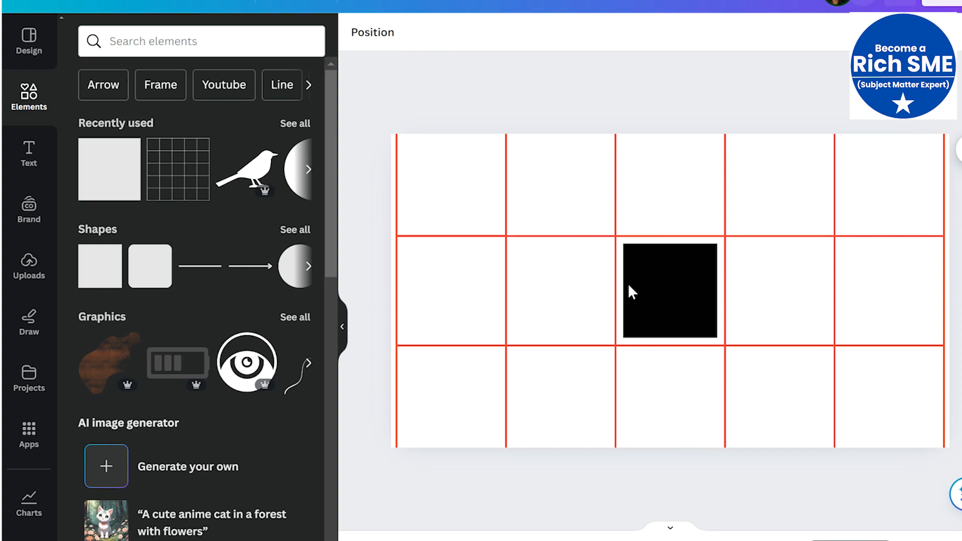
- Stretch the black square across the page's top edge and reduce its height to form a narrow full-width banner
drag(679, 290, 951, 189)
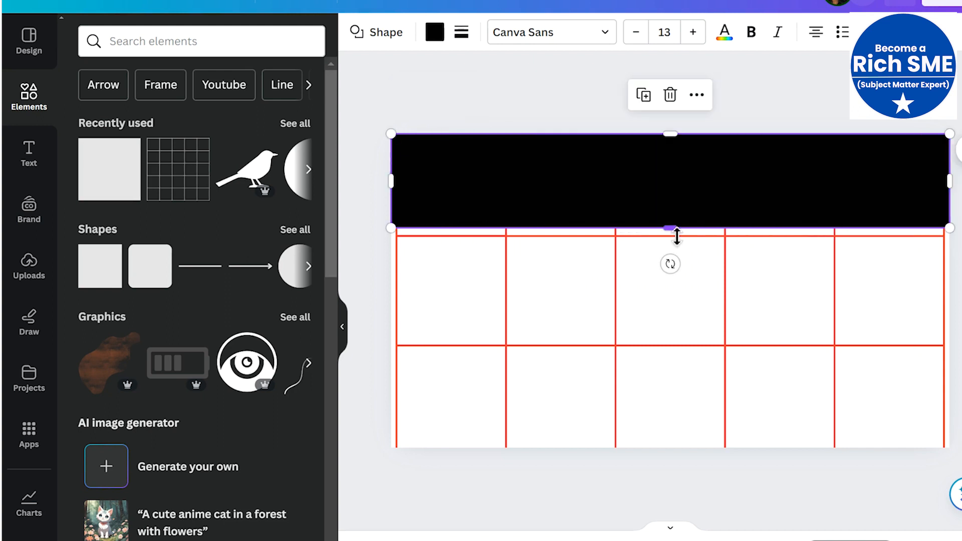
drag(672, 226, 663, 180)
click(548, 96)
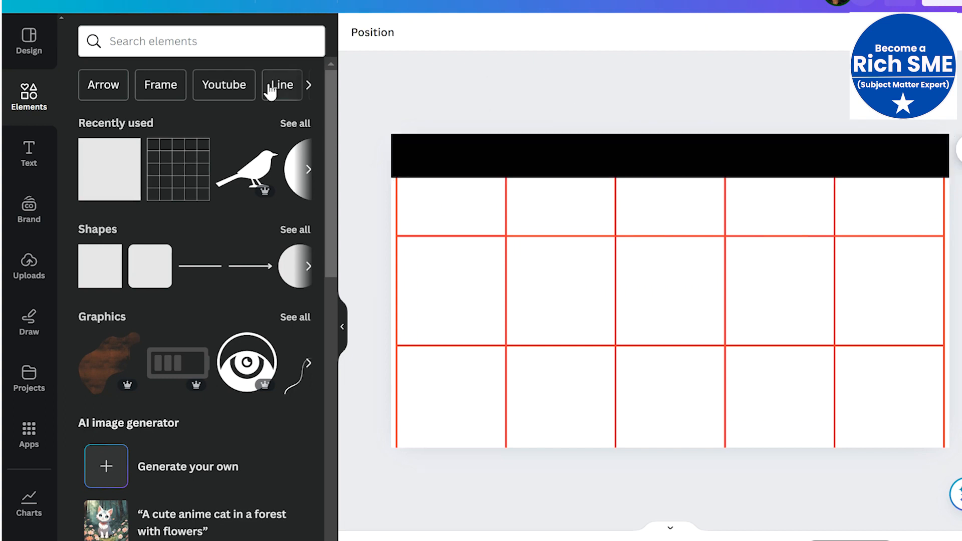
- Add a heading reading "TOP 100 RENDER MONTAGE" and move it onto the black banner
click(29, 156)
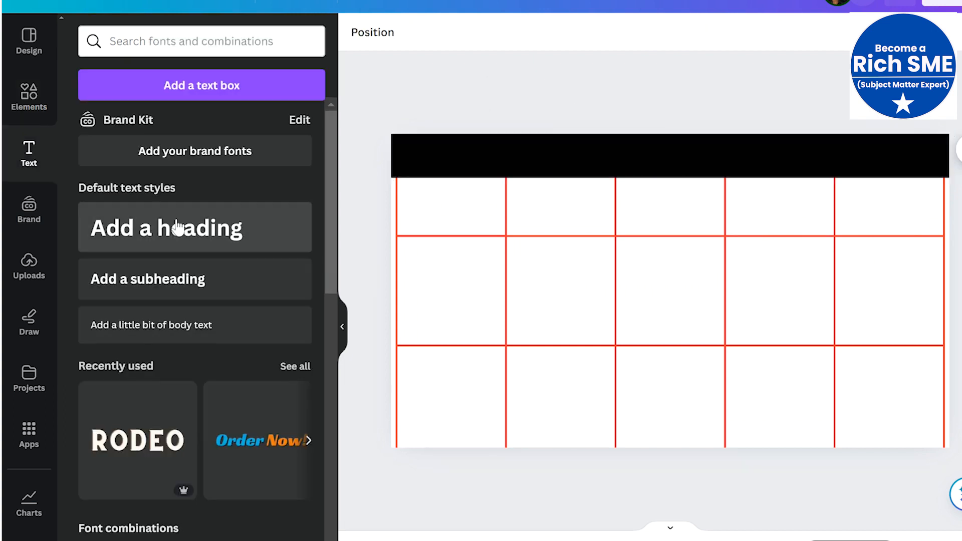
click(182, 237)
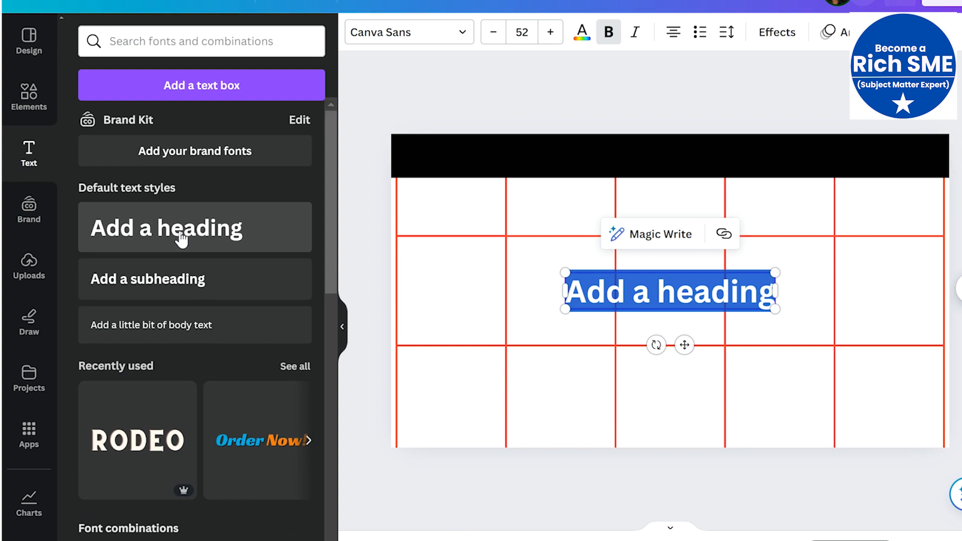
text(TOP 100 RENDER MONTAGE)
key(Escape)
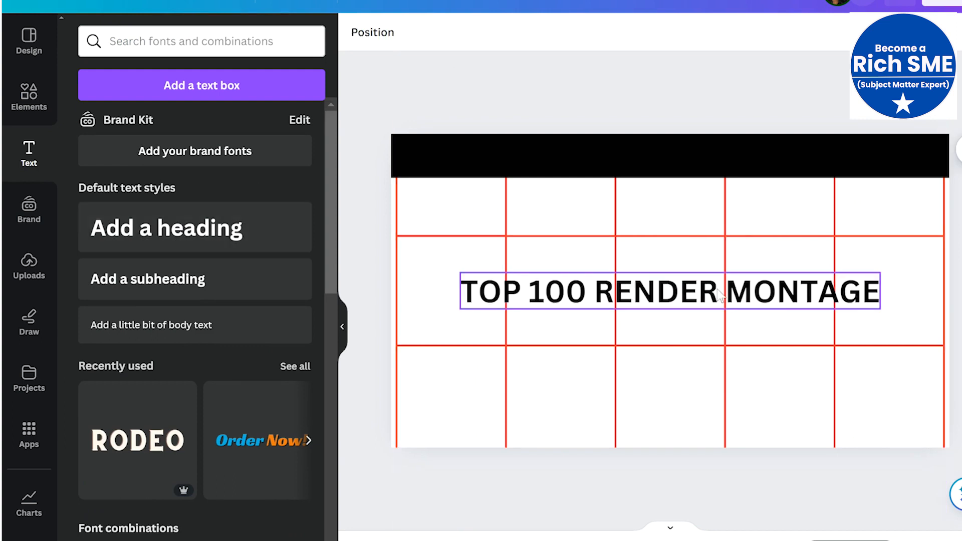
click(720, 295)
drag(719, 296, 714, 152)
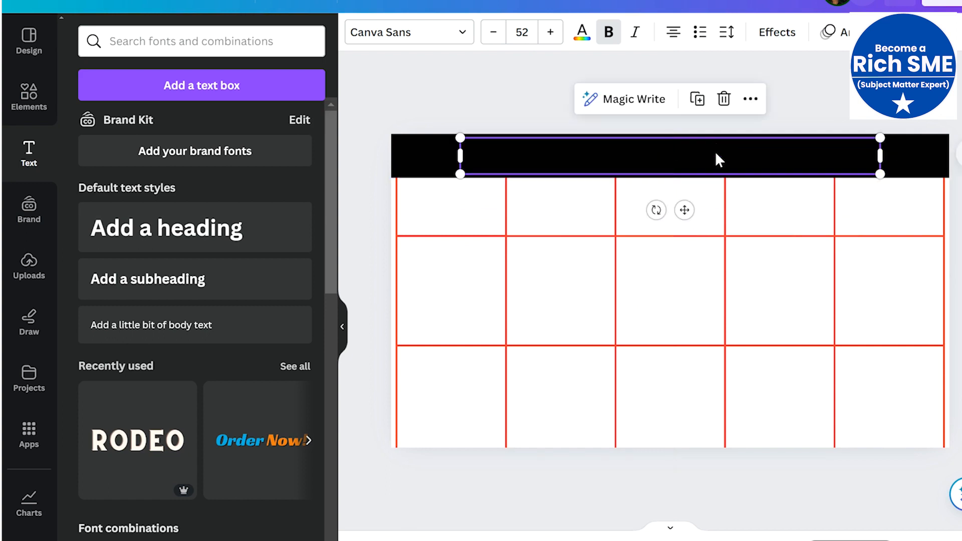
- Colour the banner heading white (#ffffff) and set its font to League Spartan
click(582, 35)
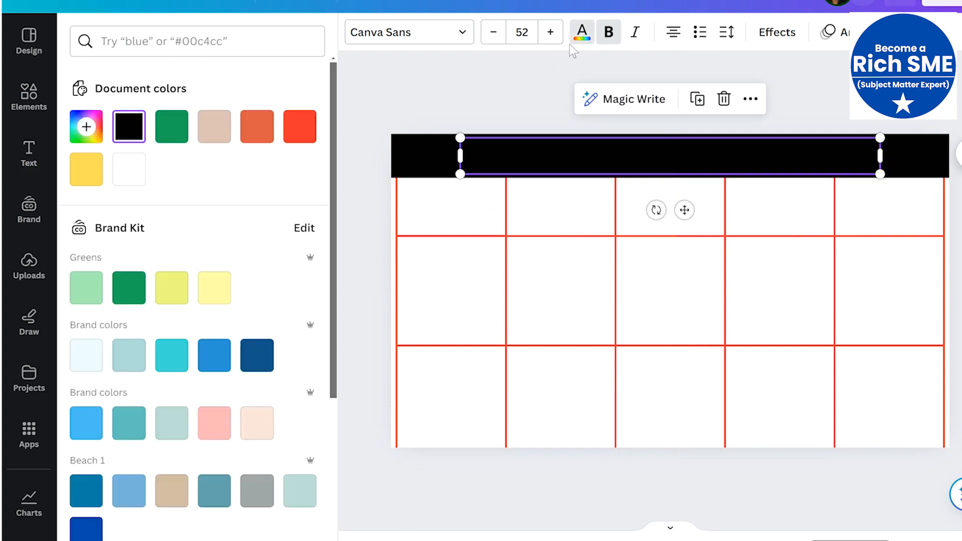
click(129, 171)
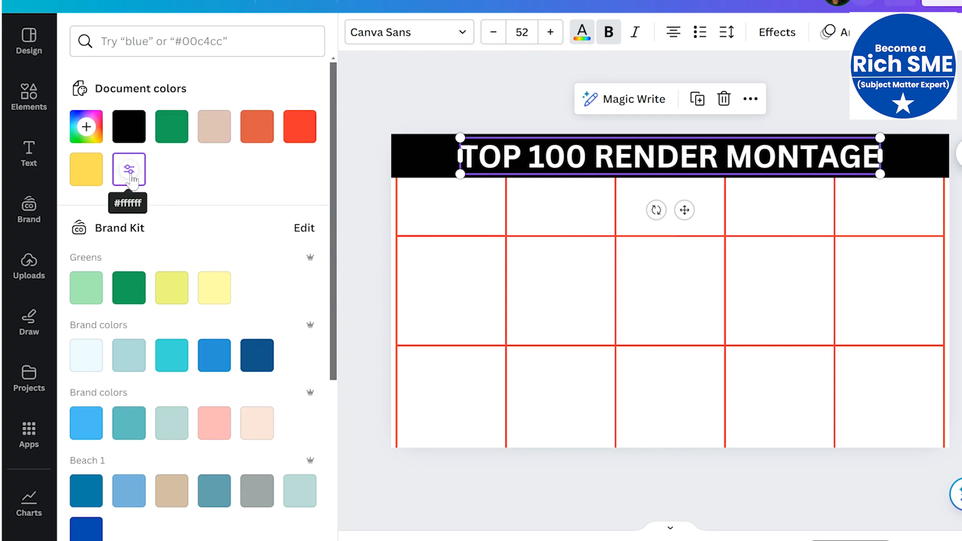
click(423, 31)
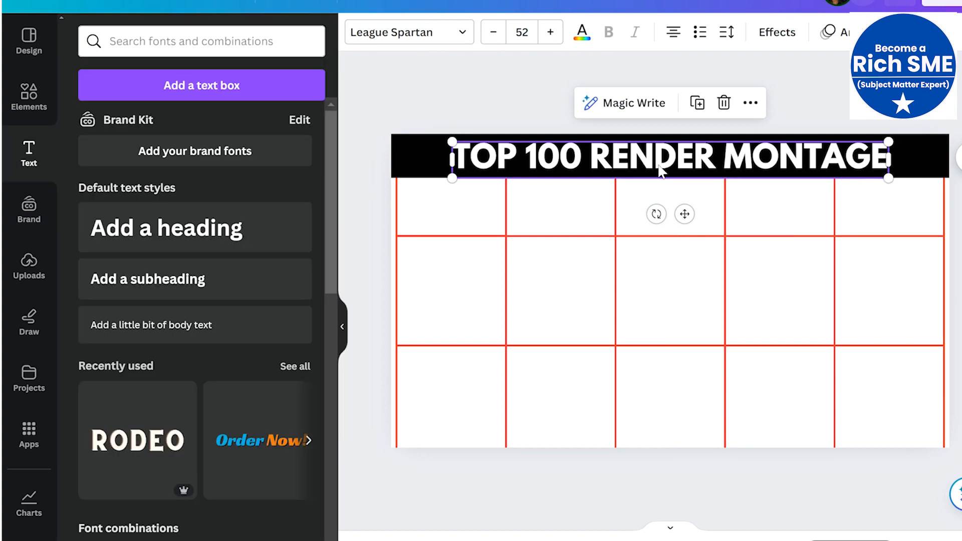
- Widen the banner heading's letter spacing so the text spans most of the banner
click(726, 35)
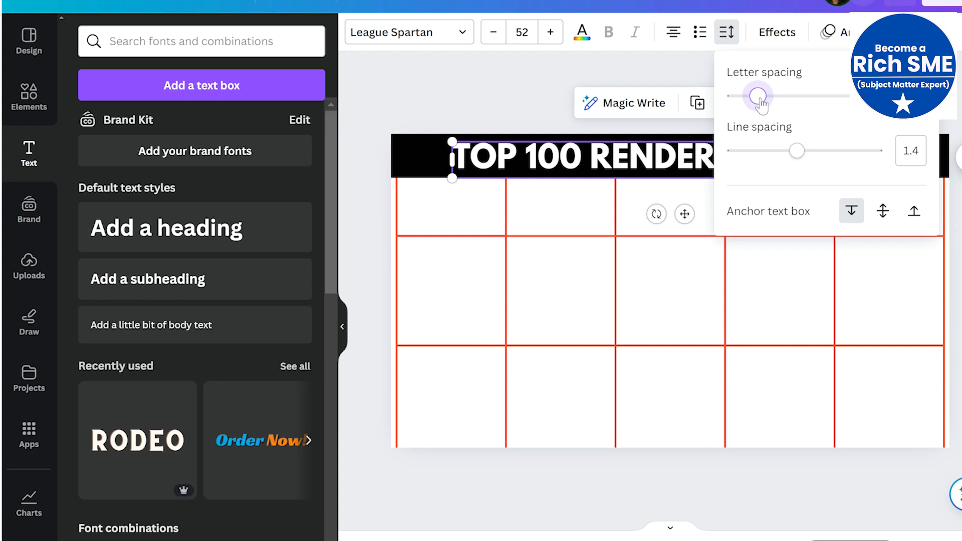
drag(763, 103, 776, 107)
click(449, 88)
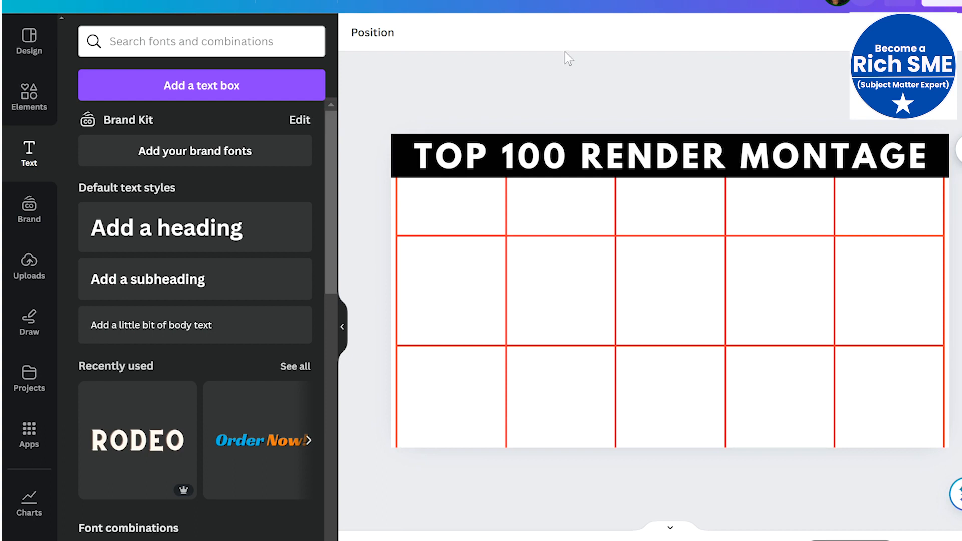
- Add the black Labrador, yellow Labrador, orange-background Pomeranian and terrier photos from the dog photo results to the page
click(29, 98)
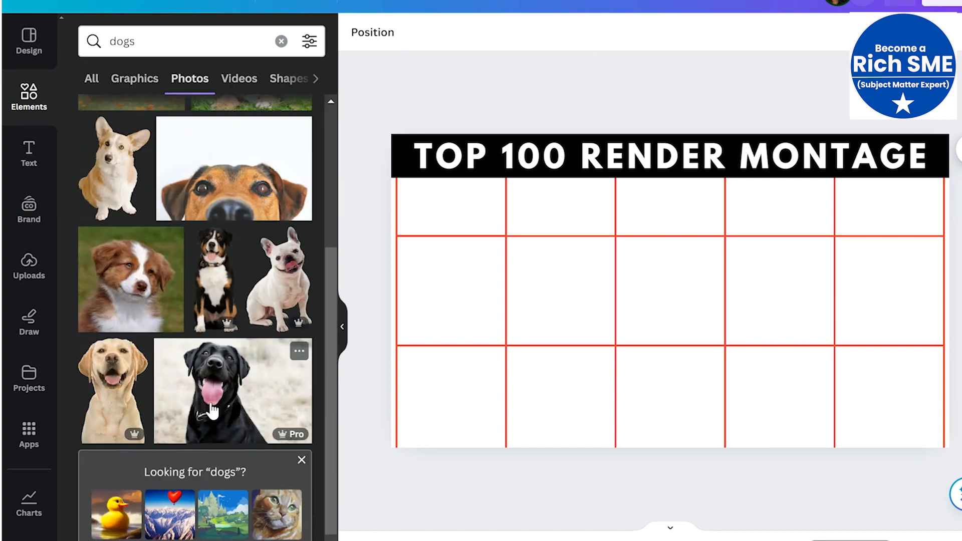
click(213, 410)
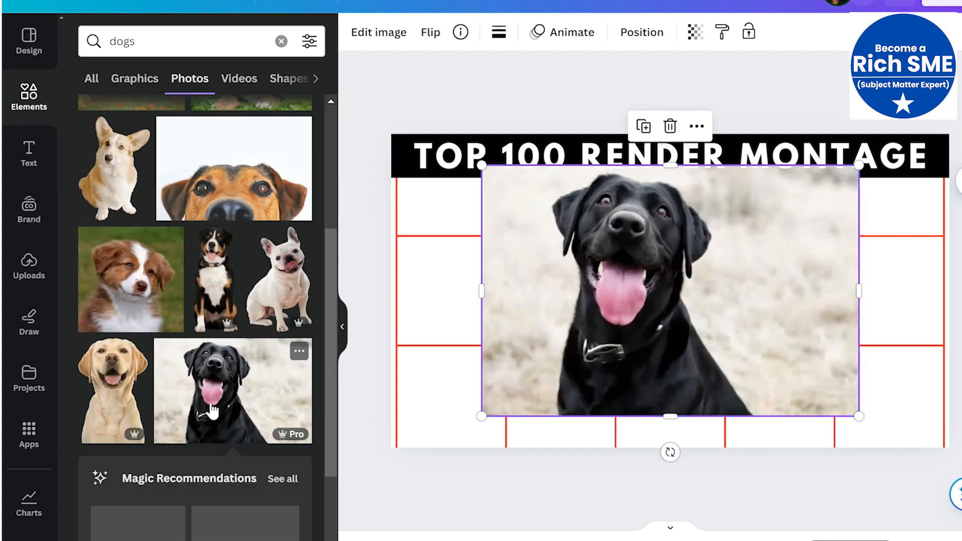
click(117, 383)
scroll(195, 301, down, 5)
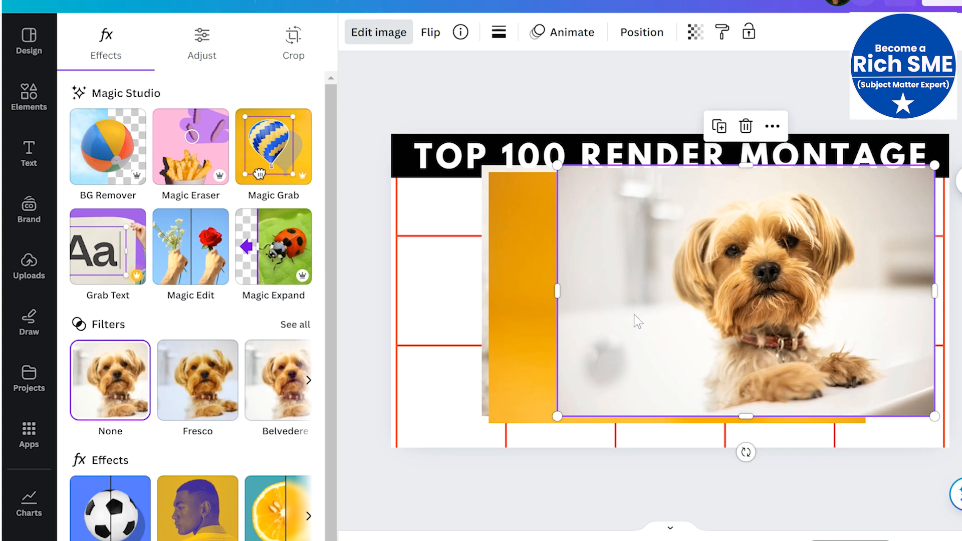
- Crop the sides of the terrier and Pomeranian photos into narrower panels, with the terrier placed at the page's right side
drag(651, 313, 646, 338)
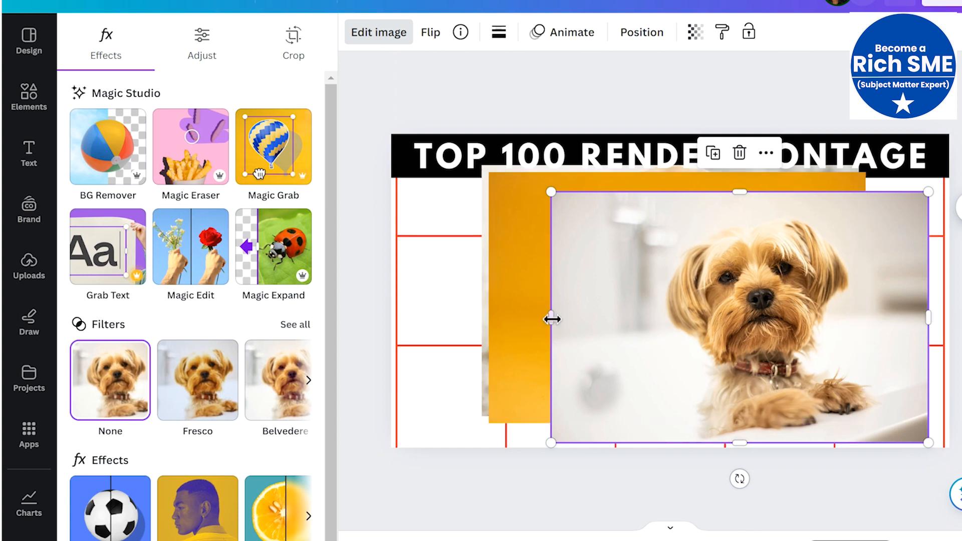
drag(552, 319, 656, 319)
drag(932, 320, 887, 330)
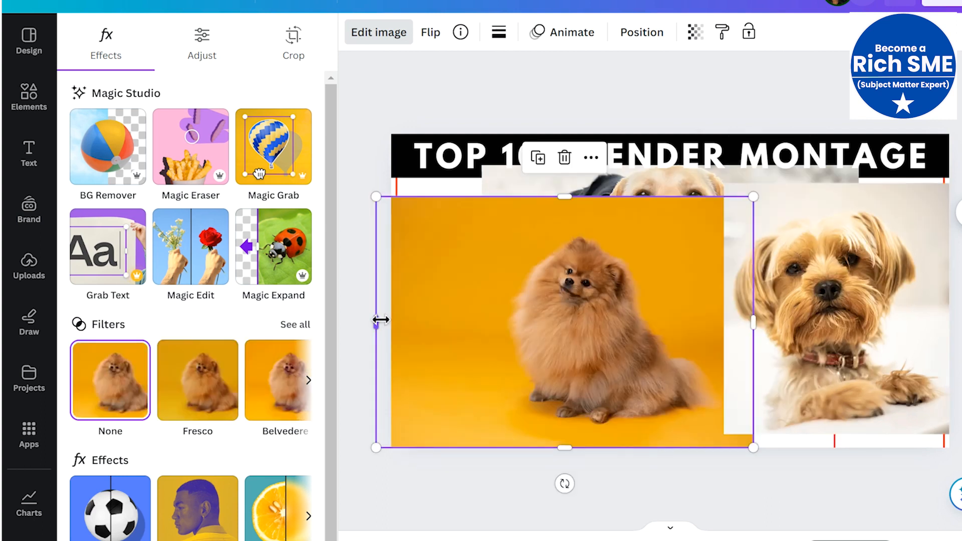
drag(381, 320, 507, 307)
drag(755, 333, 710, 341)
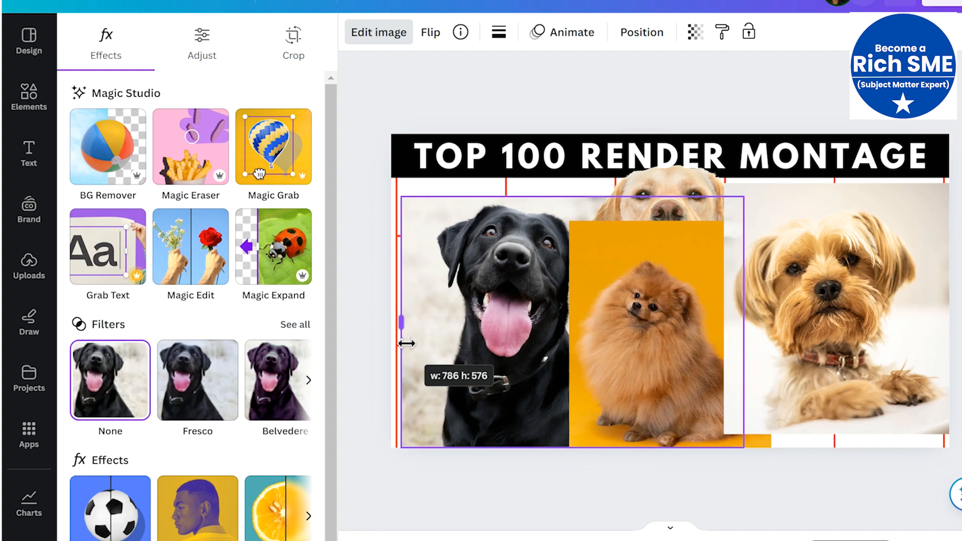
- Crop the black Labrador photo's sides and place it directly under the banner against the page's left edge
drag(406, 344, 409, 345)
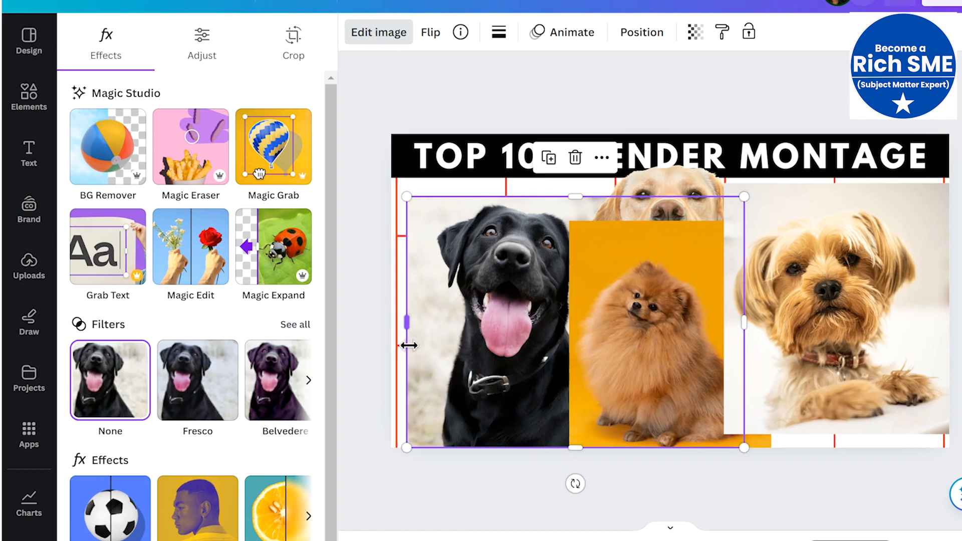
drag(744, 321, 602, 341)
drag(516, 311, 501, 292)
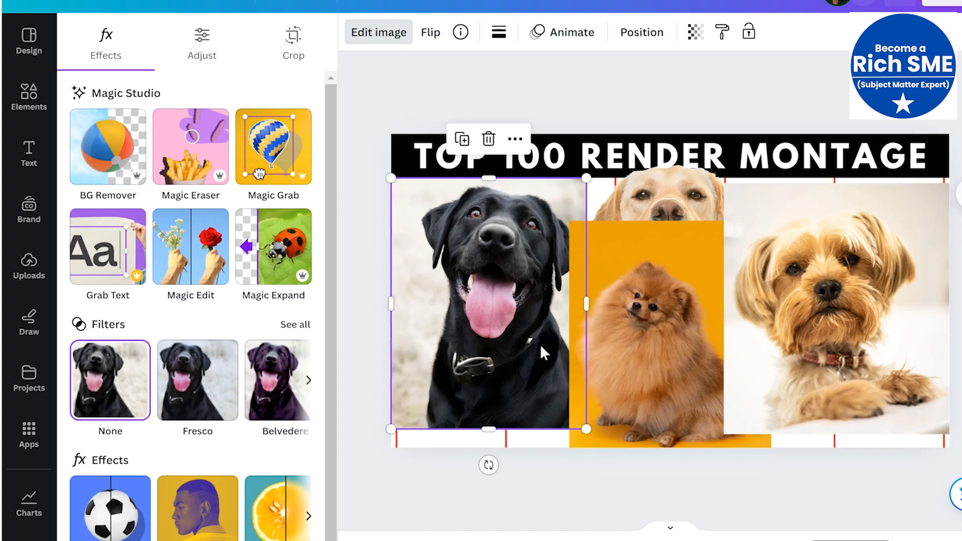
- Delete the yellow Labrador cutout and line up the Pomeranian and terrier photos beside the black Labrador under the banner
click(671, 209)
key(Delete)
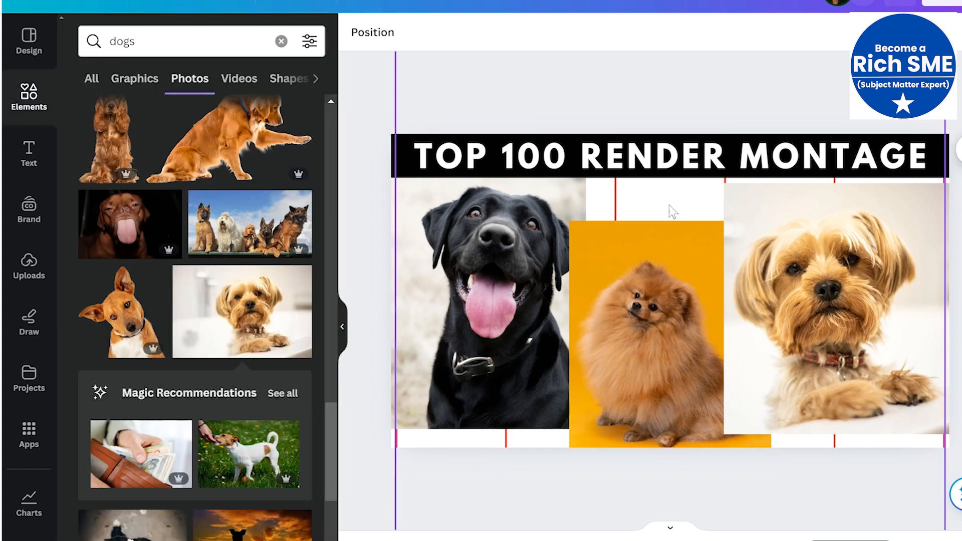
click(667, 283)
drag(692, 276, 682, 240)
click(825, 298)
- Extend the black Labrador, Pomeranian and terrier photos downward past the page's bottom edge to cover the remaining grid
click(488, 411)
drag(489, 429, 484, 479)
click(686, 351)
drag(687, 429, 686, 463)
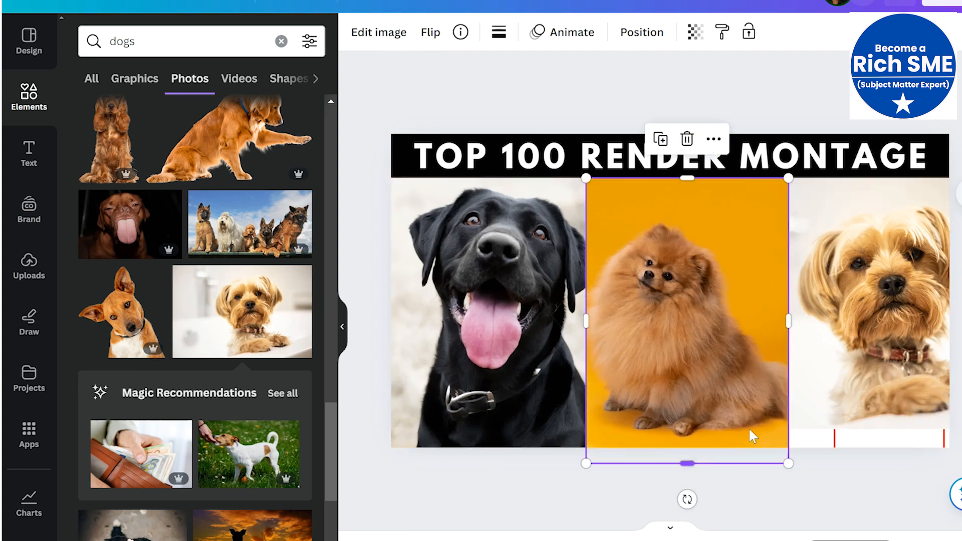
click(835, 391)
drag(901, 436, 902, 466)
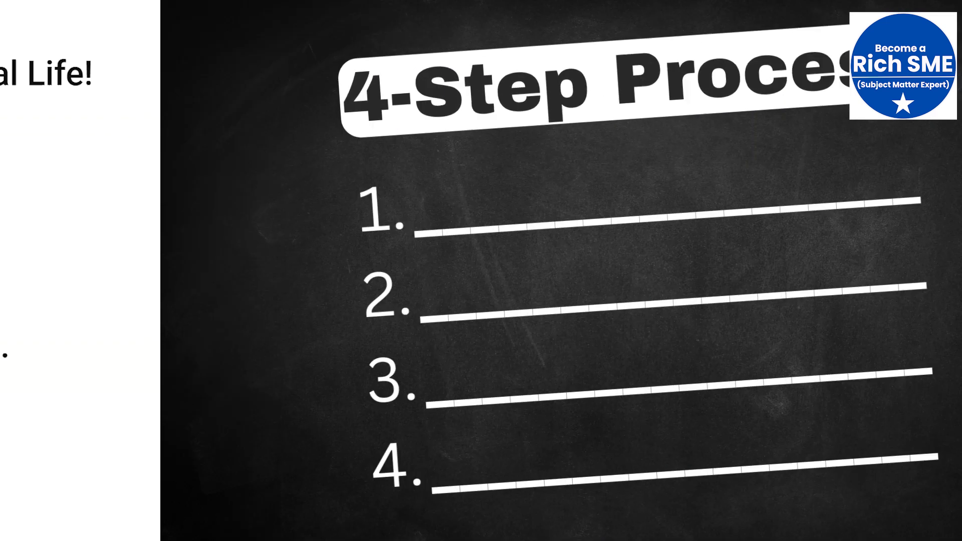
scroll(481, 270, down, 10)
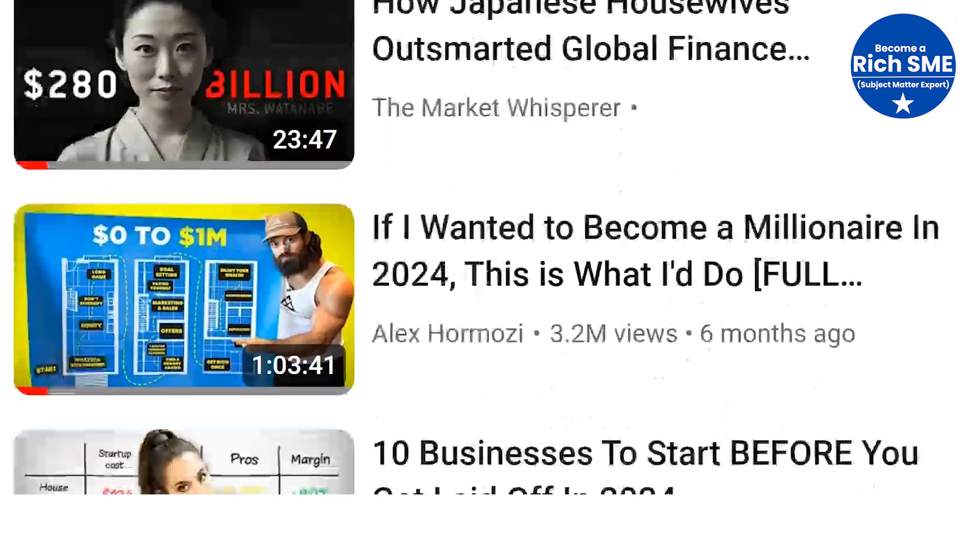
scroll(481, 270, down, 5)
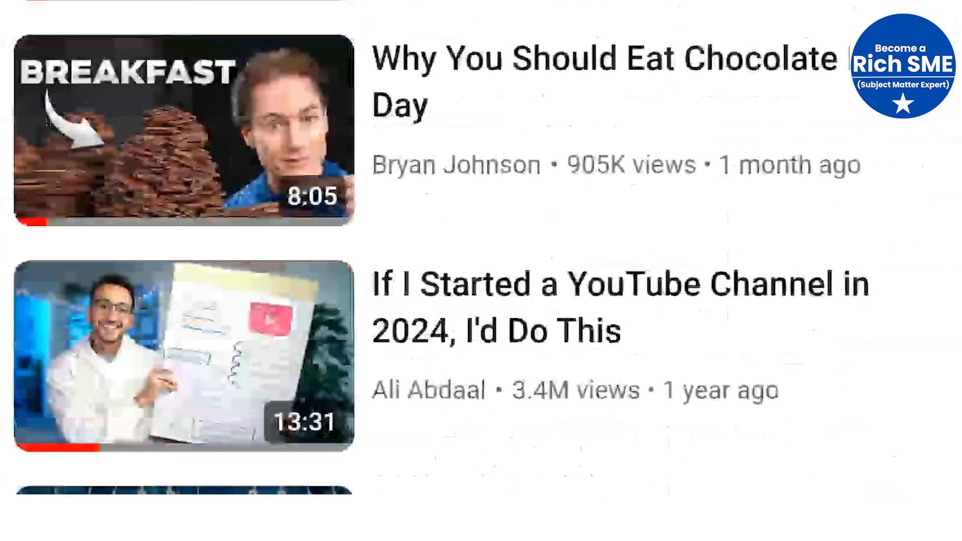